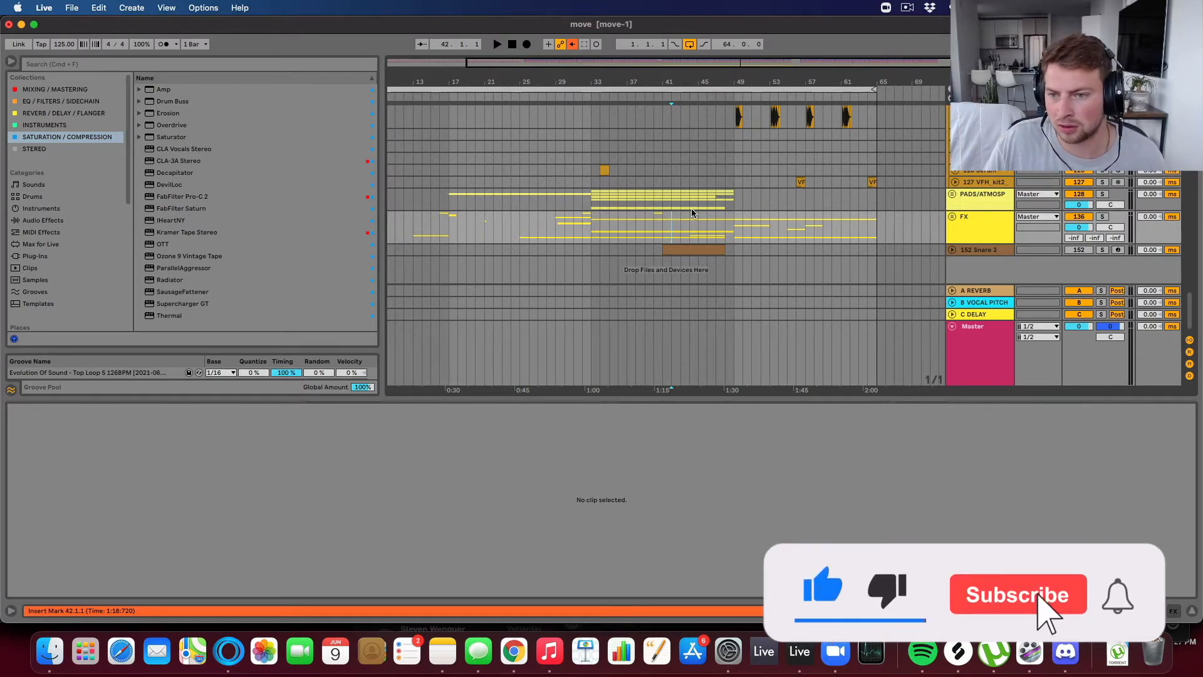
# Step: Play back the existing build-up section of the arrangement from bar 40 to the drop at bar 49
pyautogui.click(977, 263)
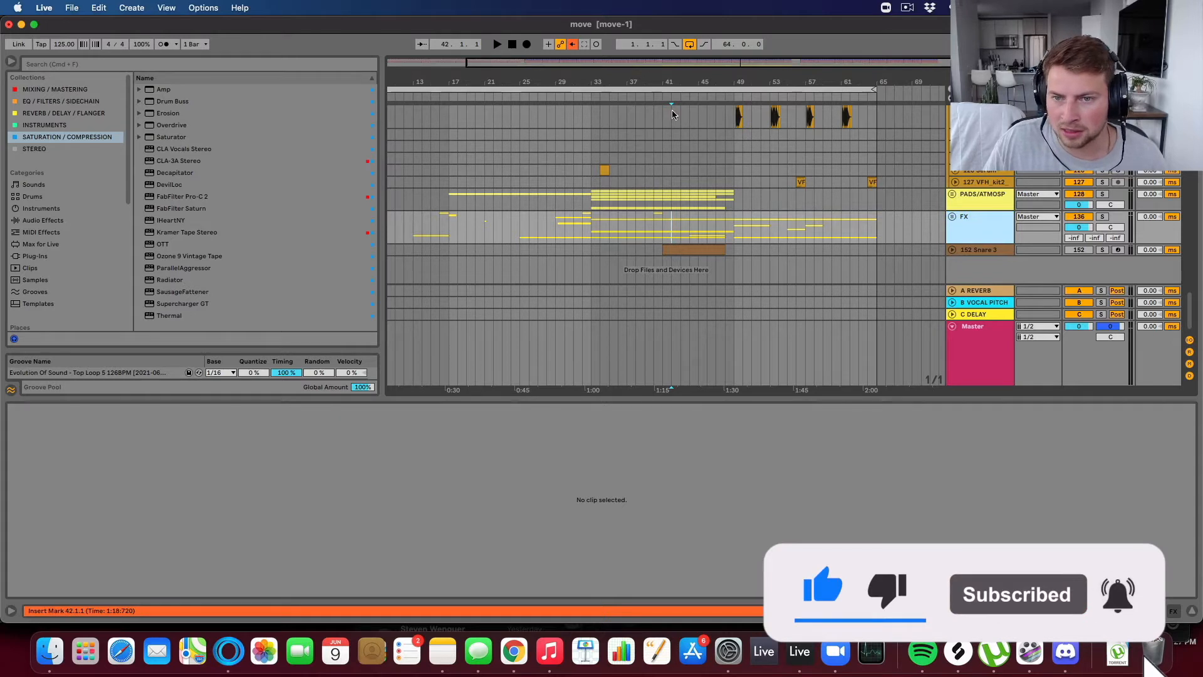
pyautogui.moveTo(723, 82); pyautogui.dragTo(717, 129)
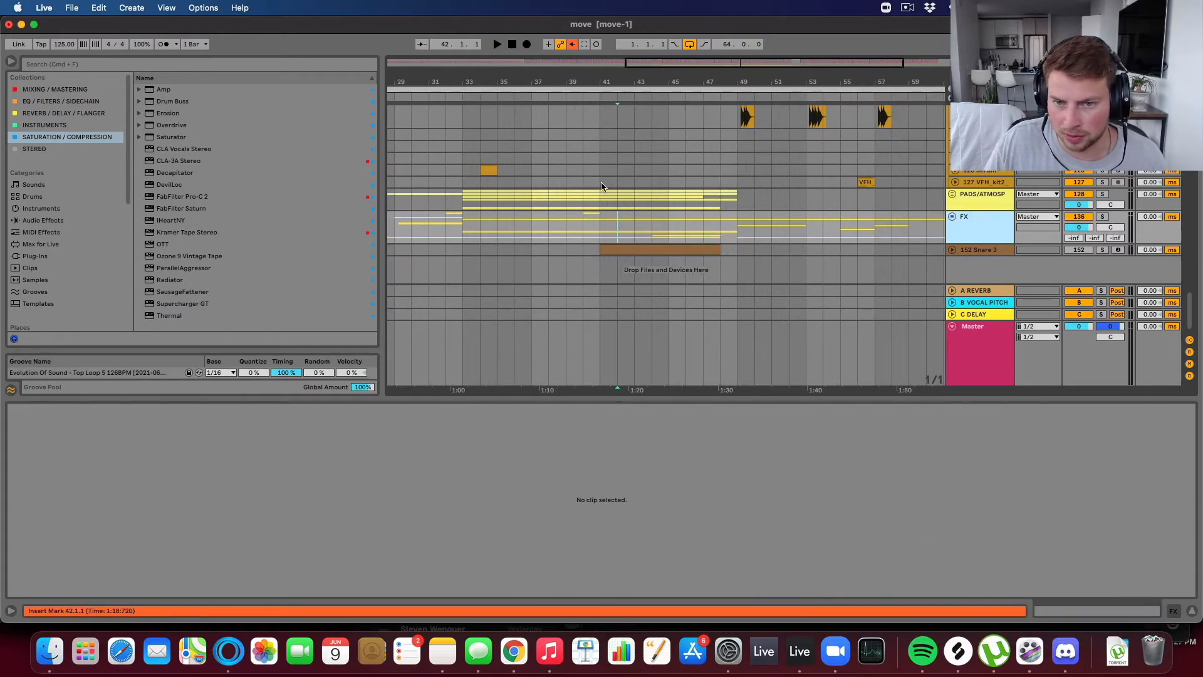
pyautogui.click(580, 183)
pyautogui.moveTo(577, 182); pyautogui.dragTo(739, 197)
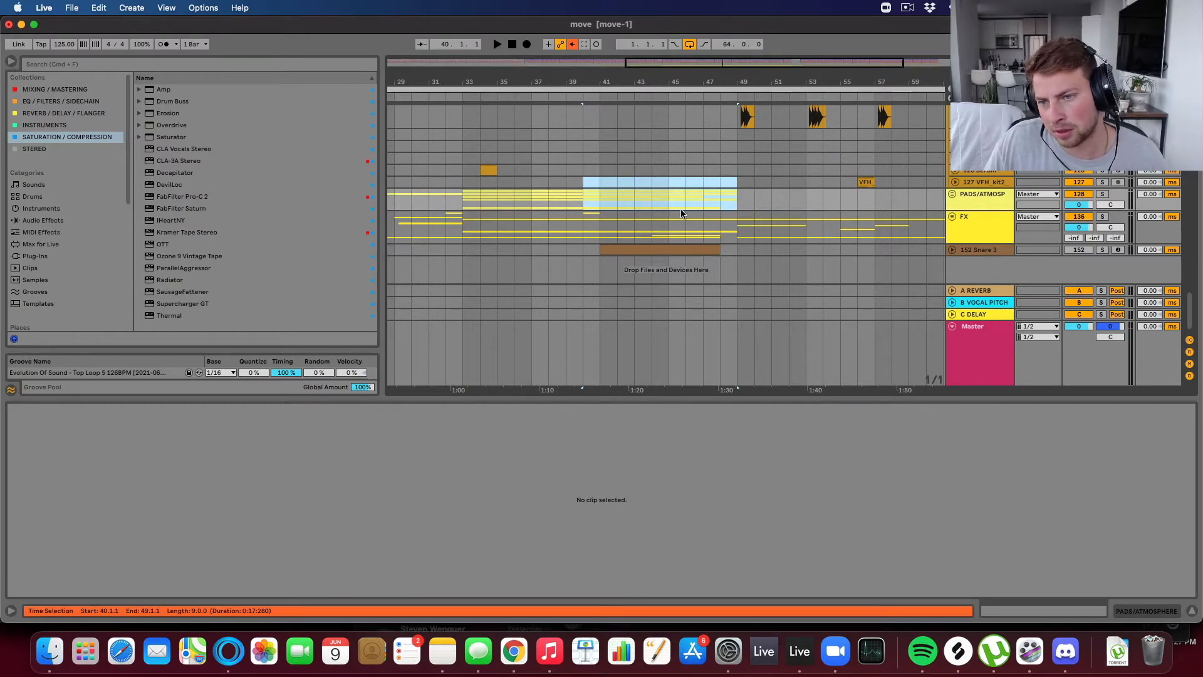
pyautogui.click(583, 194)
pyautogui.press('space')
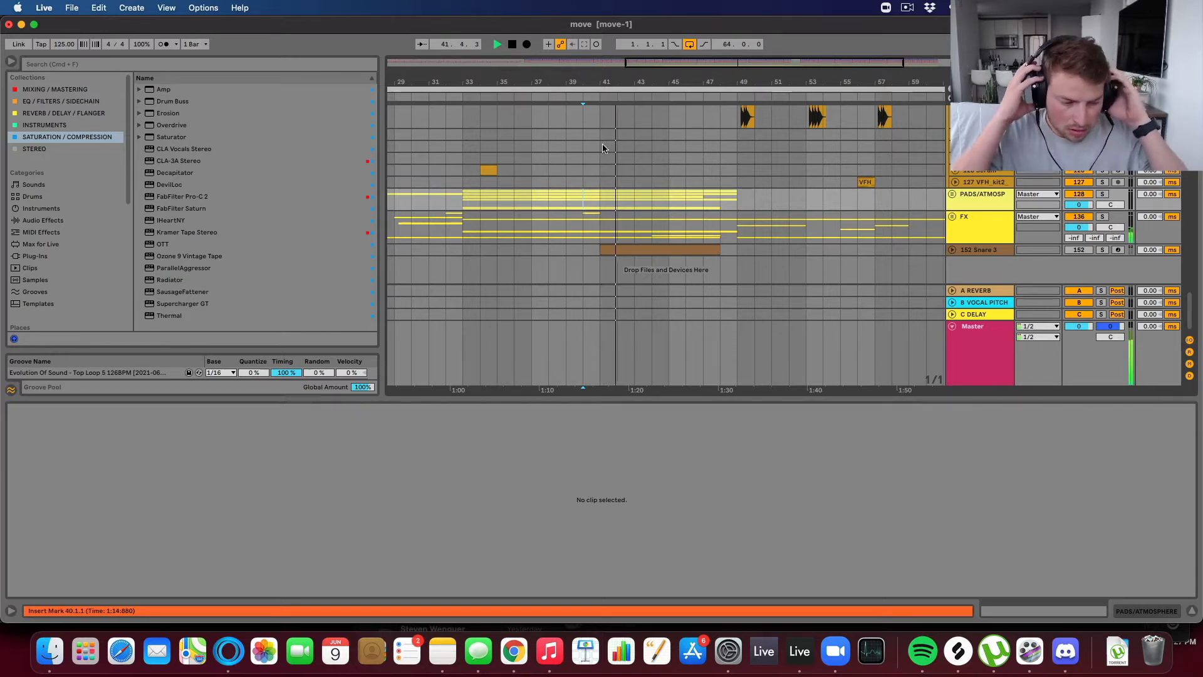
pyautogui.moveTo(634, 85); pyautogui.dragTo(650, 77)
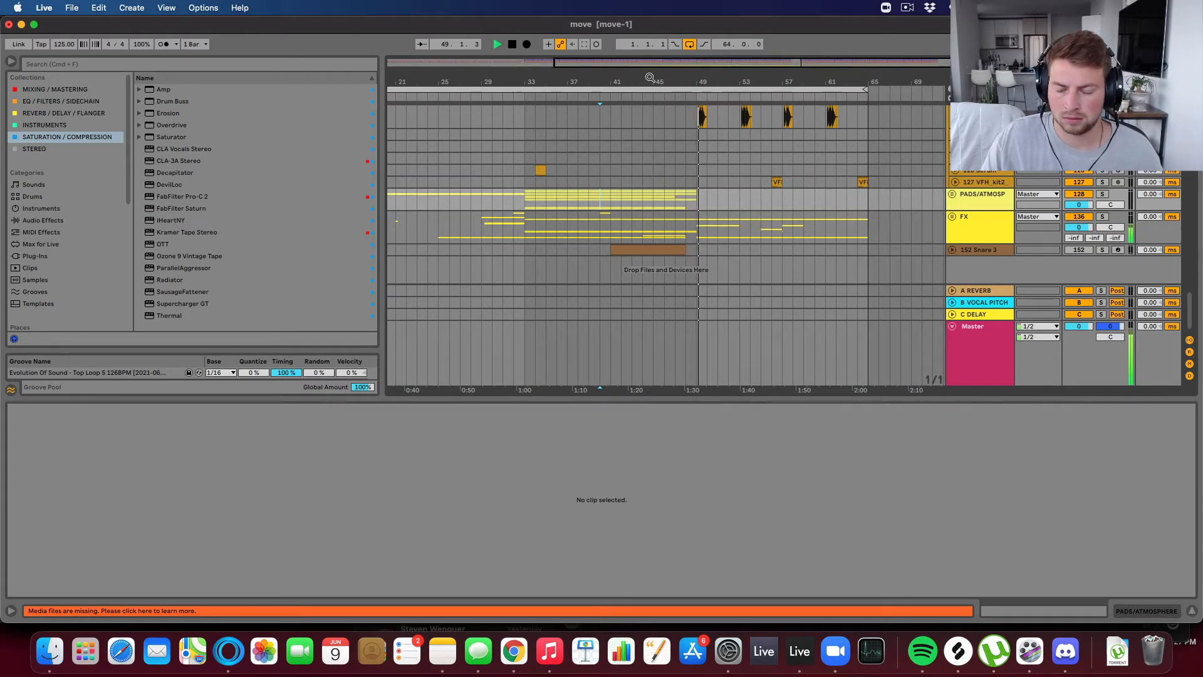
pyautogui.press('space')
# Step: Insert a MIDI track below the 152 Snare 3 track, with bars 41 to 49 selected, and load Simpler onto it
pyautogui.moveTo(610, 224); pyautogui.dragTo(697, 225)
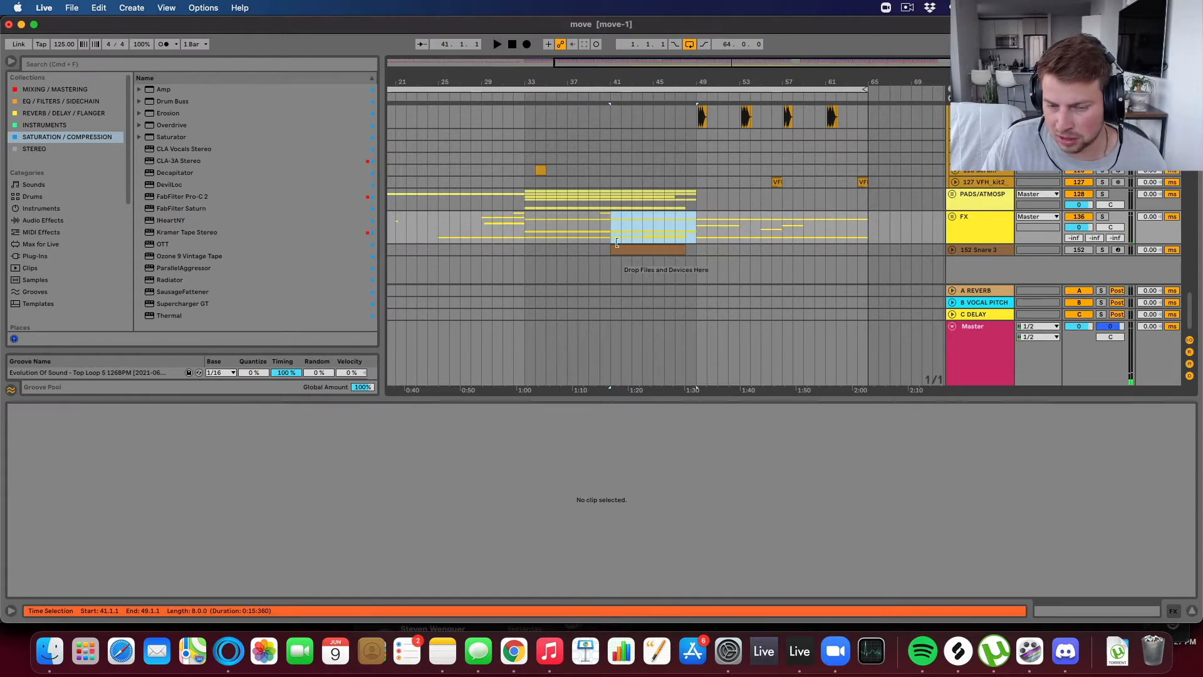
pyautogui.press('+')
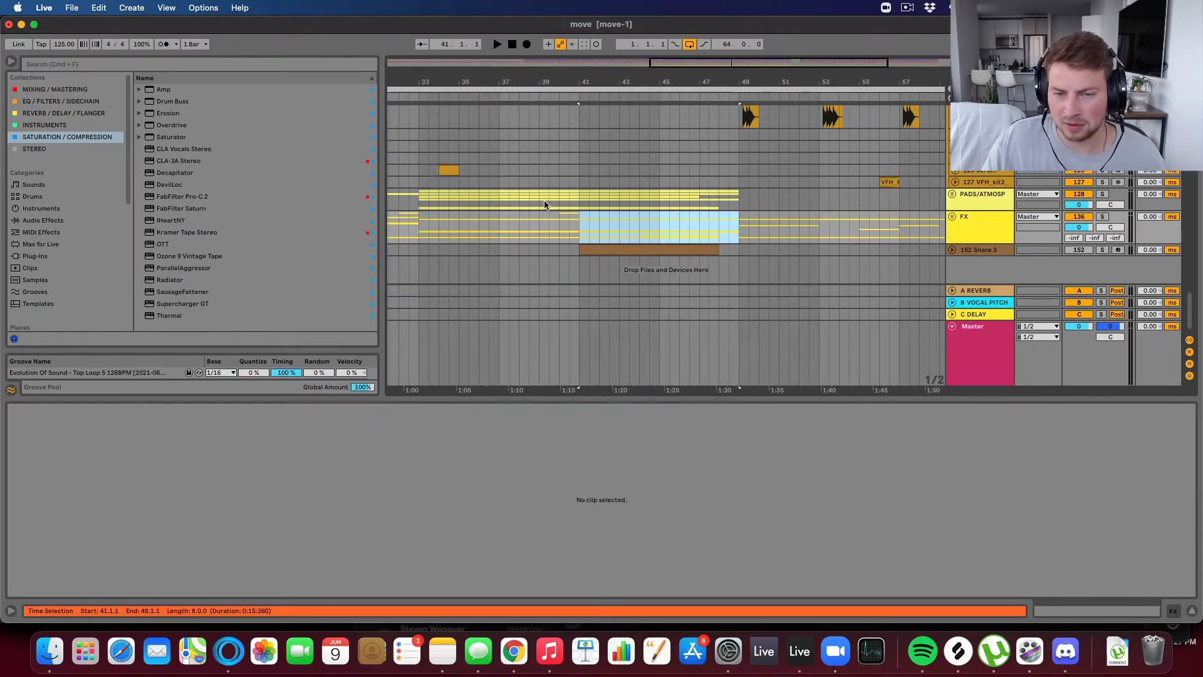
pyautogui.rightClick(992, 262)
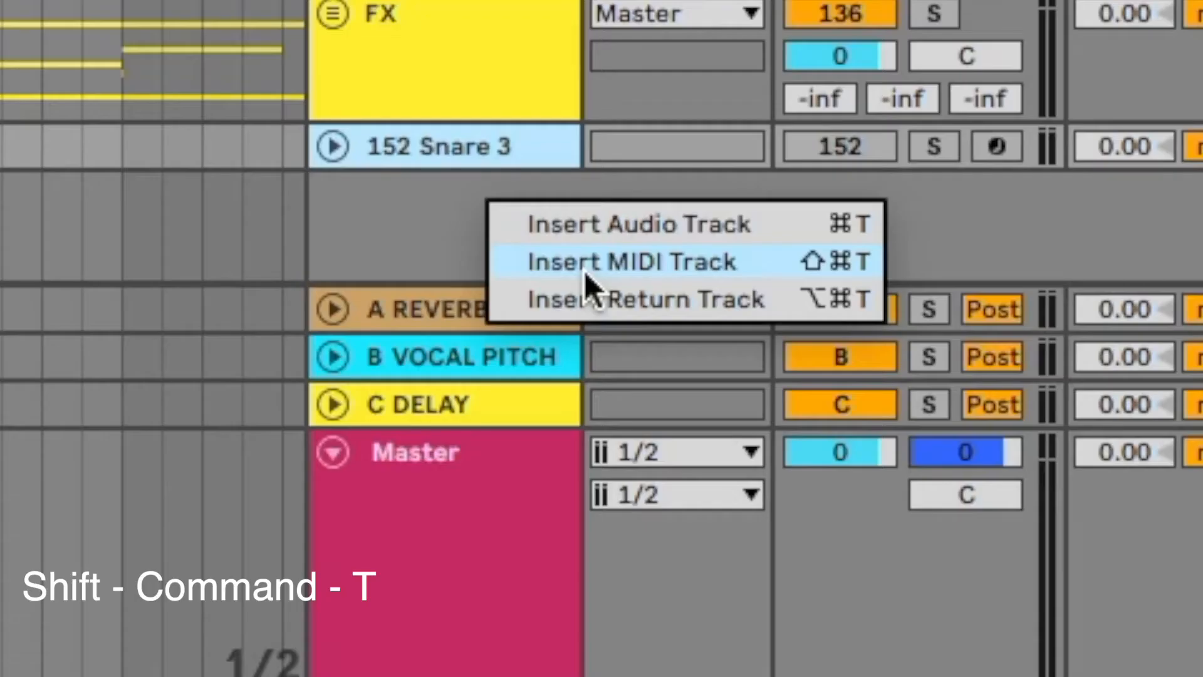
pyautogui.click(584, 270)
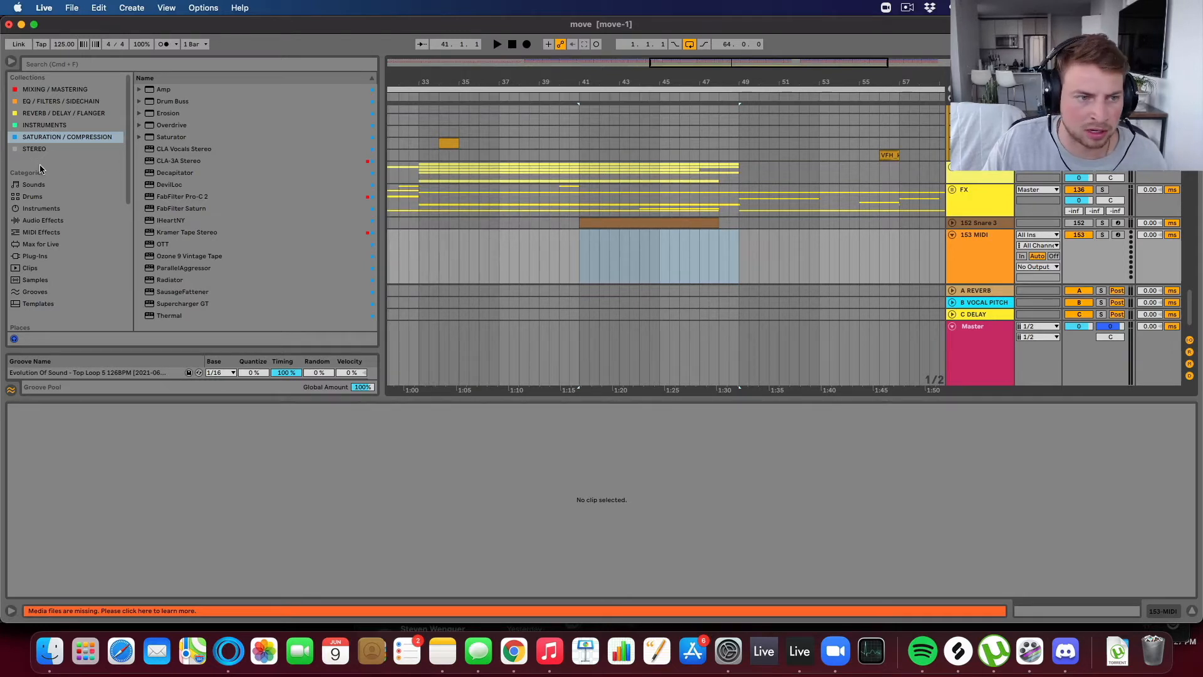
pyautogui.click(46, 126)
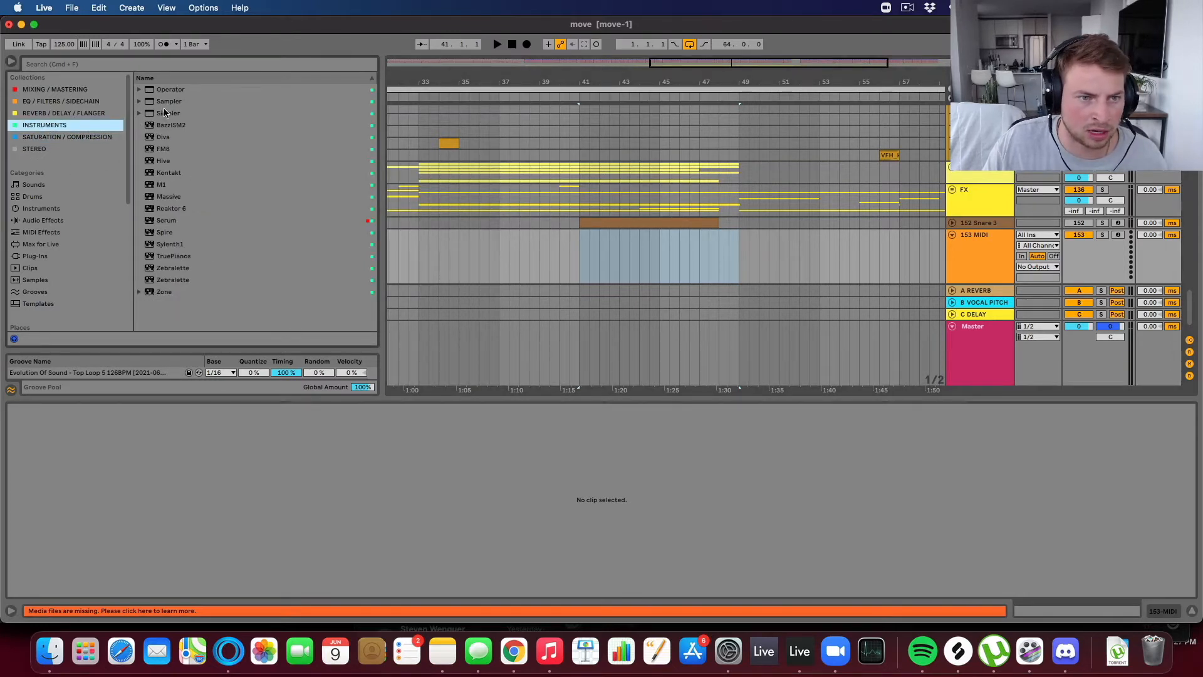
pyautogui.moveTo(155, 113); pyautogui.dragTo(639, 269)
# Step: Search the DRUMS folder for "snare" and load dt02_snare-prcm_eights.wav into Simpler
pyautogui.click(105, 66)
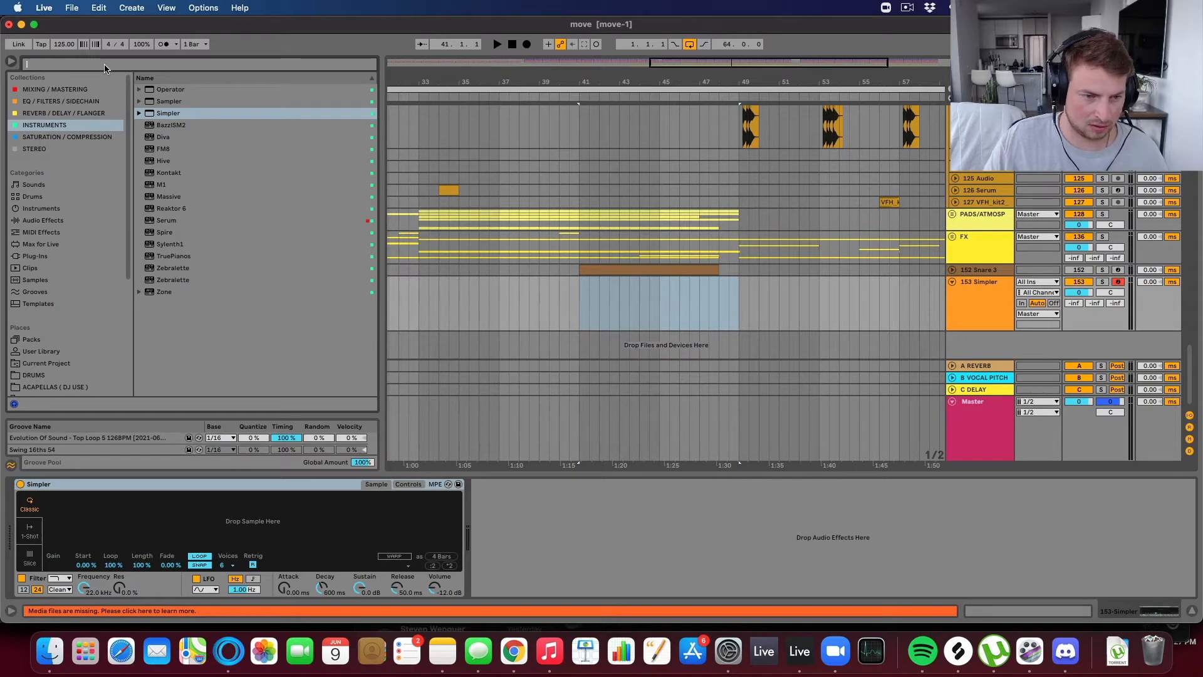
pyautogui.scroll(-3, 74, 271)
pyautogui.click(74, 271)
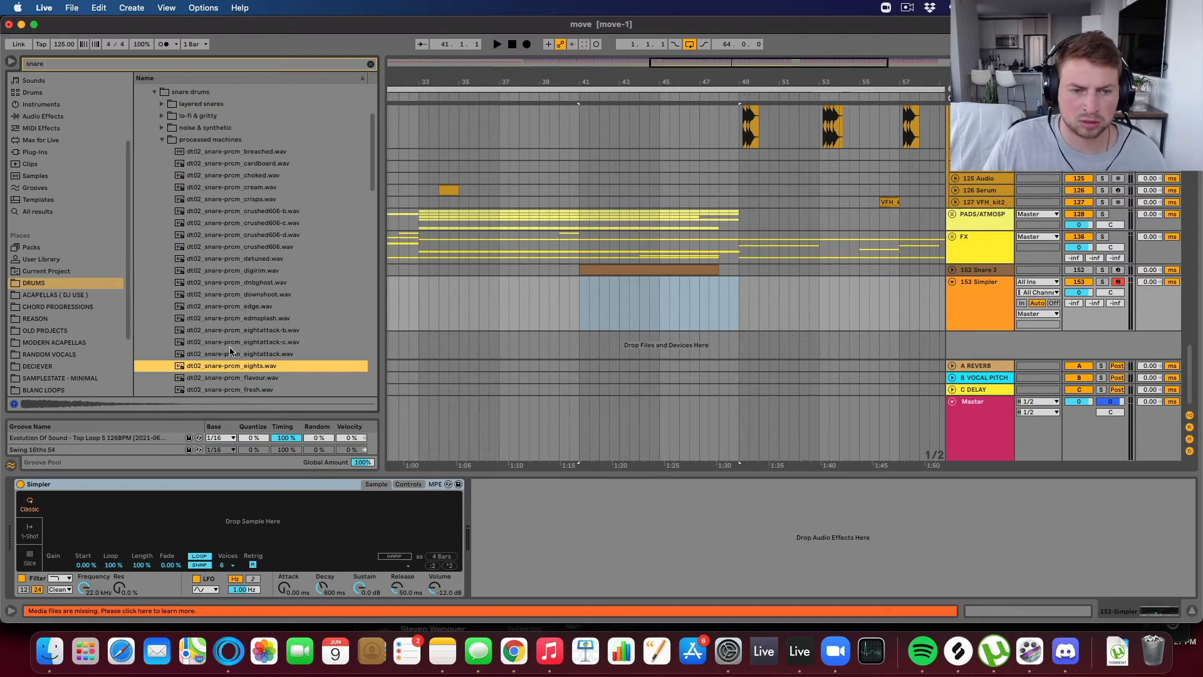
pyautogui.moveTo(241, 374); pyautogui.dragTo(221, 516)
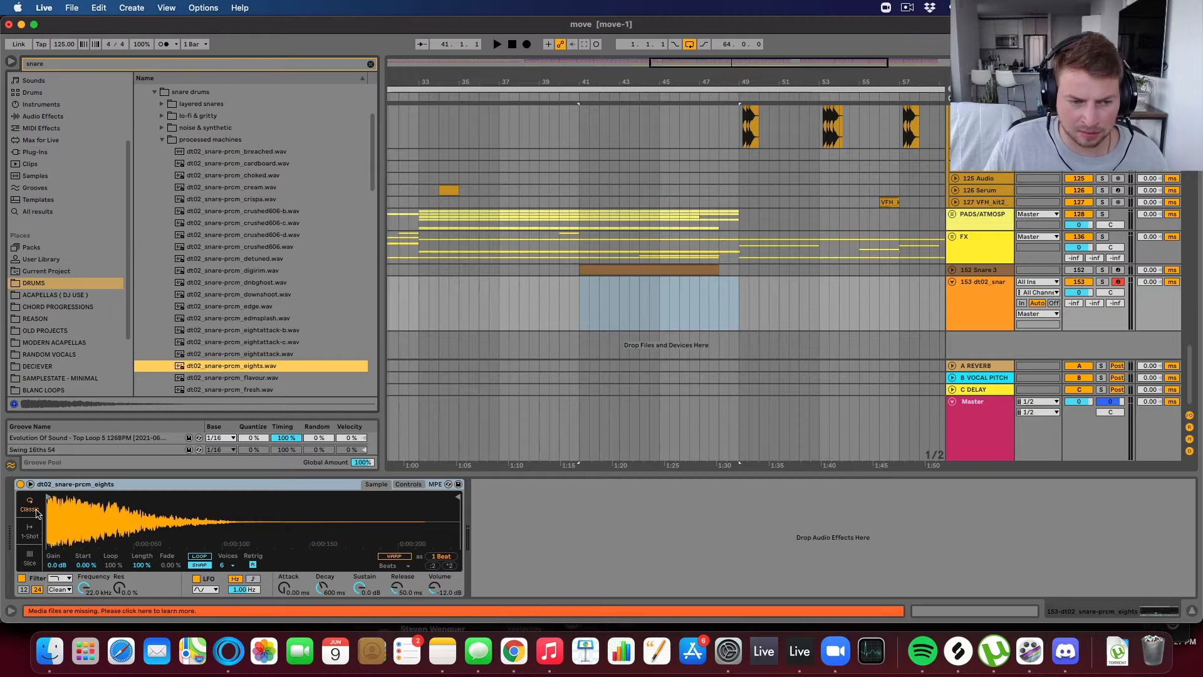
# Step: Switch Simpler to 1-Shot mode with a fade-out of 85.2 ms and solo the new snare track
pyautogui.click(30, 531)
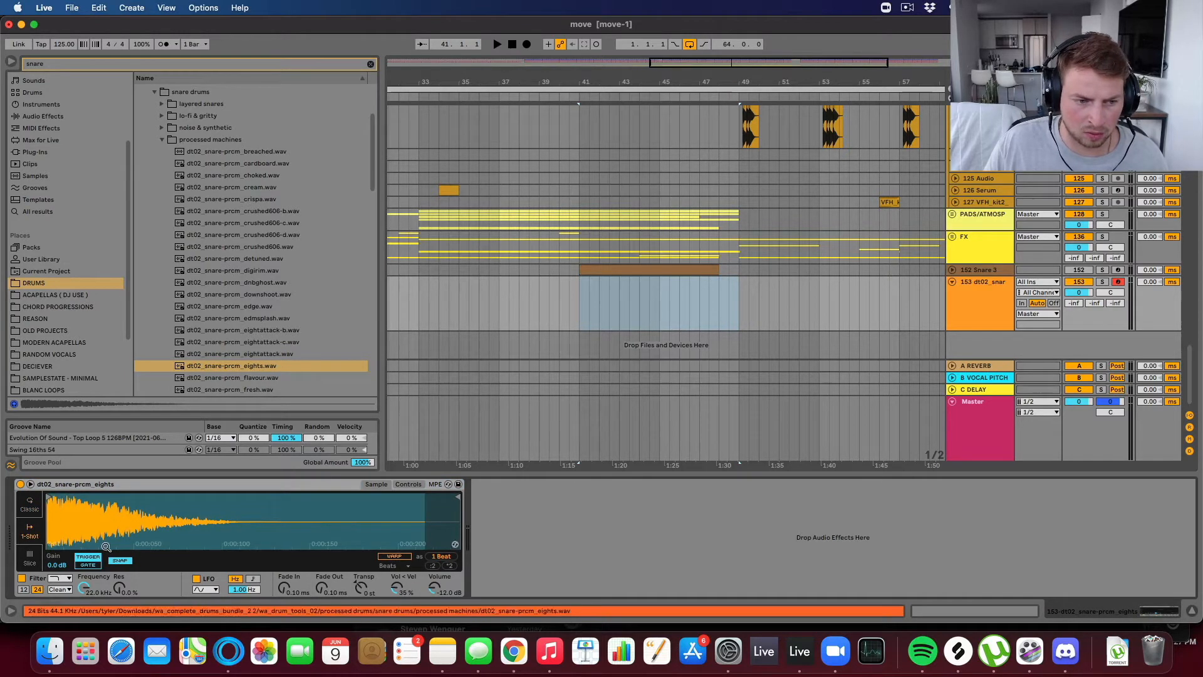
pyautogui.moveTo(322, 587)
pyautogui.mouseDown()
pyautogui.moveTo(322, 551)
pyautogui.moveTo(322, 587)
pyautogui.moveTo(322, 574)
pyautogui.mouseUp()
pyautogui.press('space')
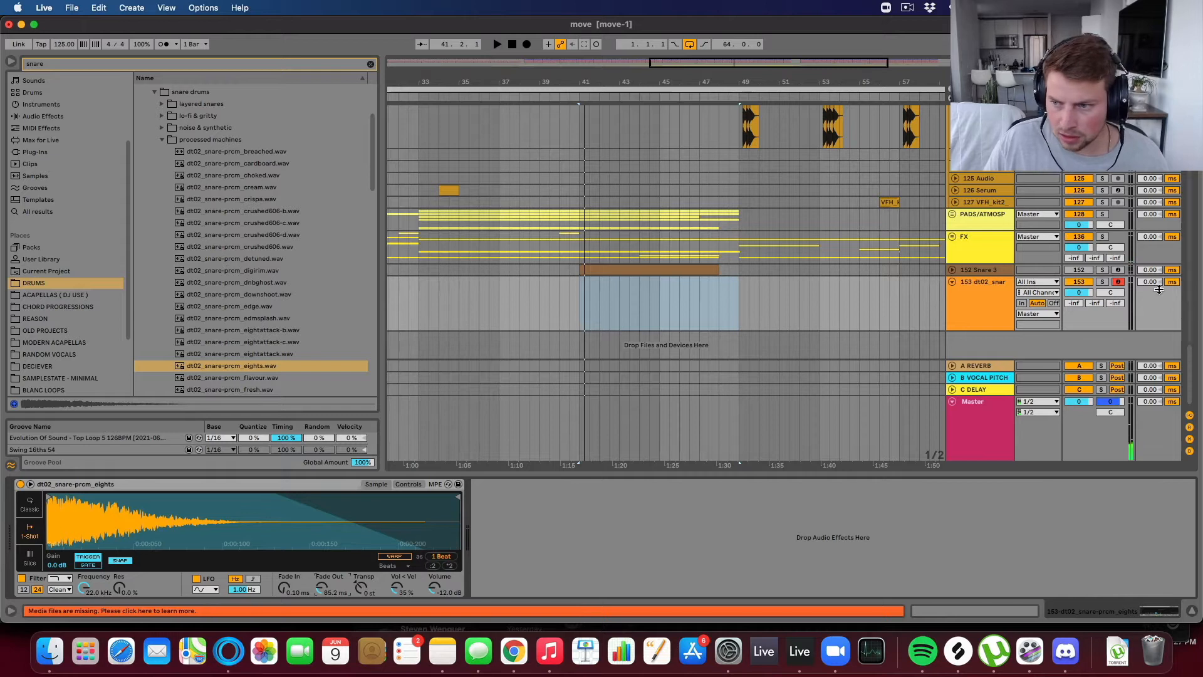
pyautogui.click(1101, 285)
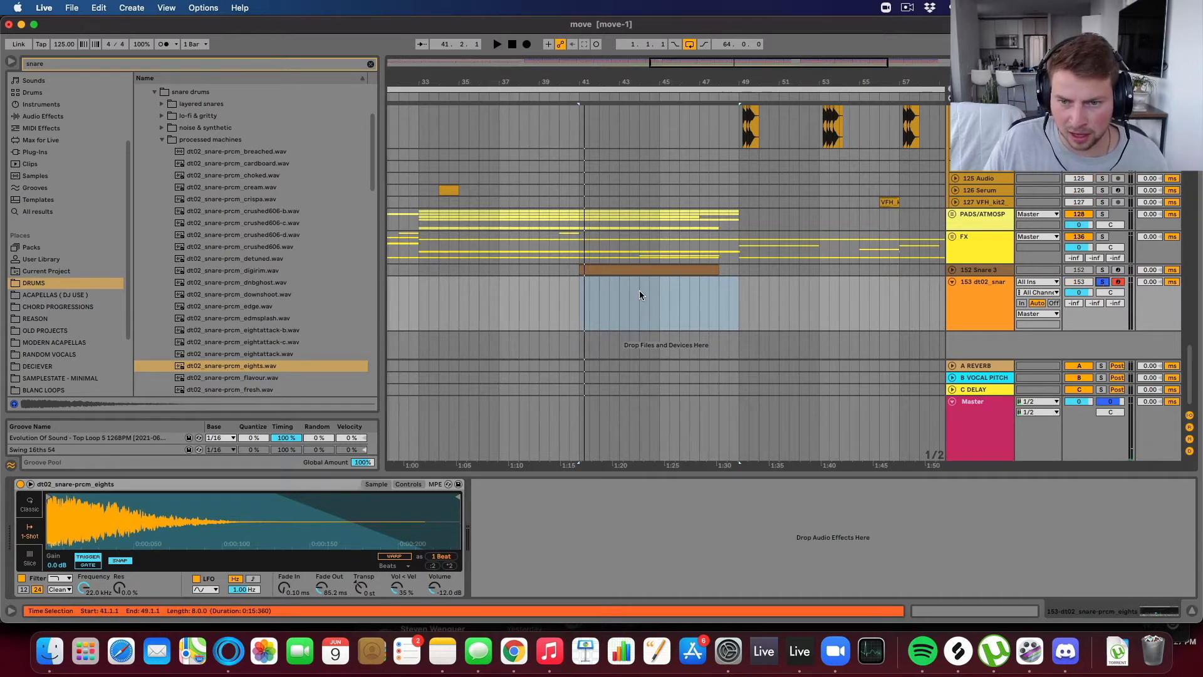
# Step: Create an empty eight-bar MIDI clip on the snare track from bar 41 to bar 49
pyautogui.click(582, 299)
pyautogui.moveTo(584, 309)
pyautogui.mouseDown()
pyautogui.moveTo(738, 300)
pyautogui.moveTo(577, 307)
pyautogui.mouseUp()
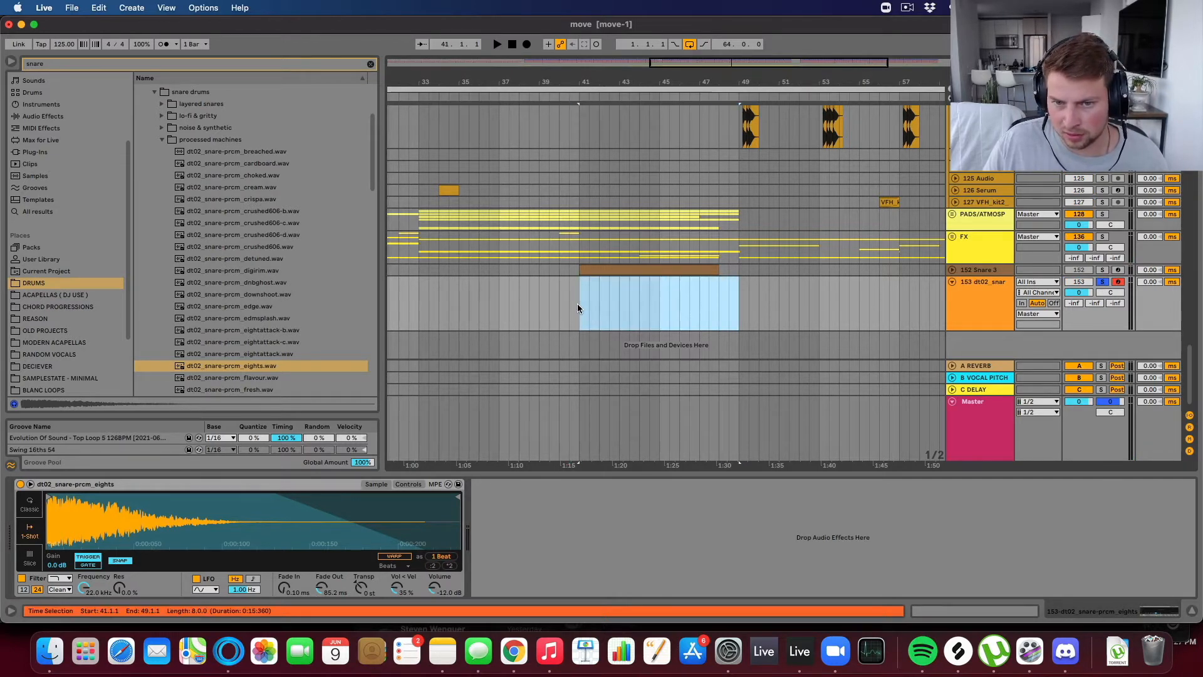
pyautogui.press('super+shift+m')
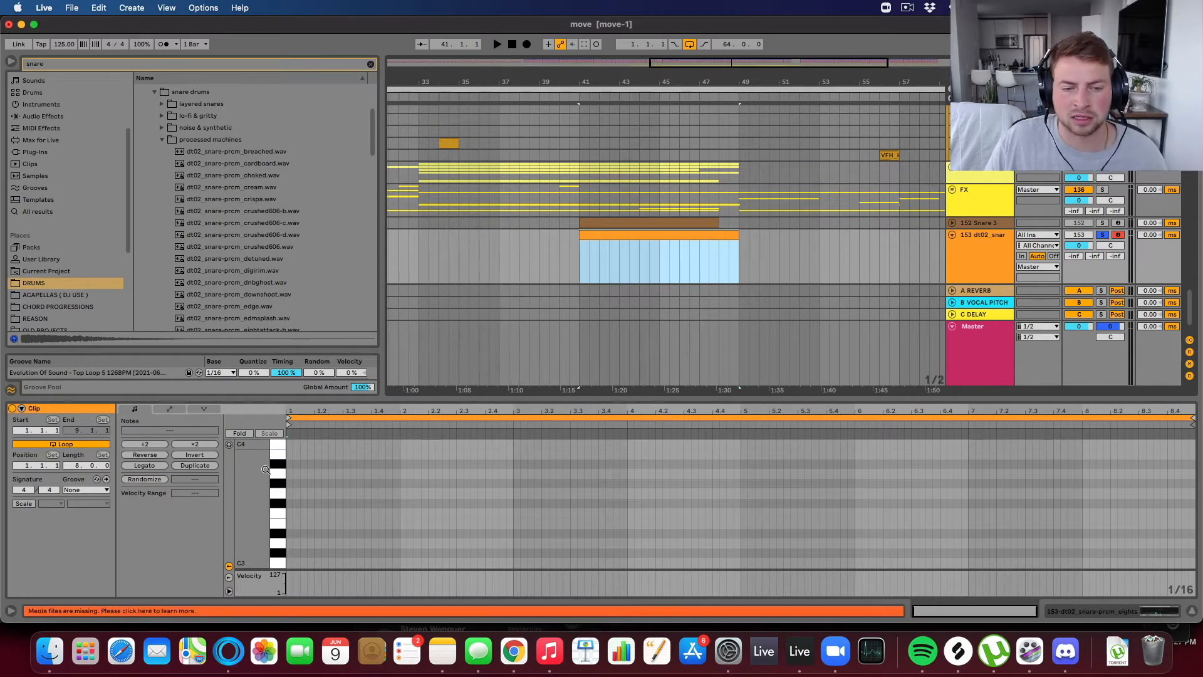
# Step: Set the clip's note grid to 1/16 and fill its first two bars with repeated sixteenth notes on C3
pyautogui.rightClick(332, 486)
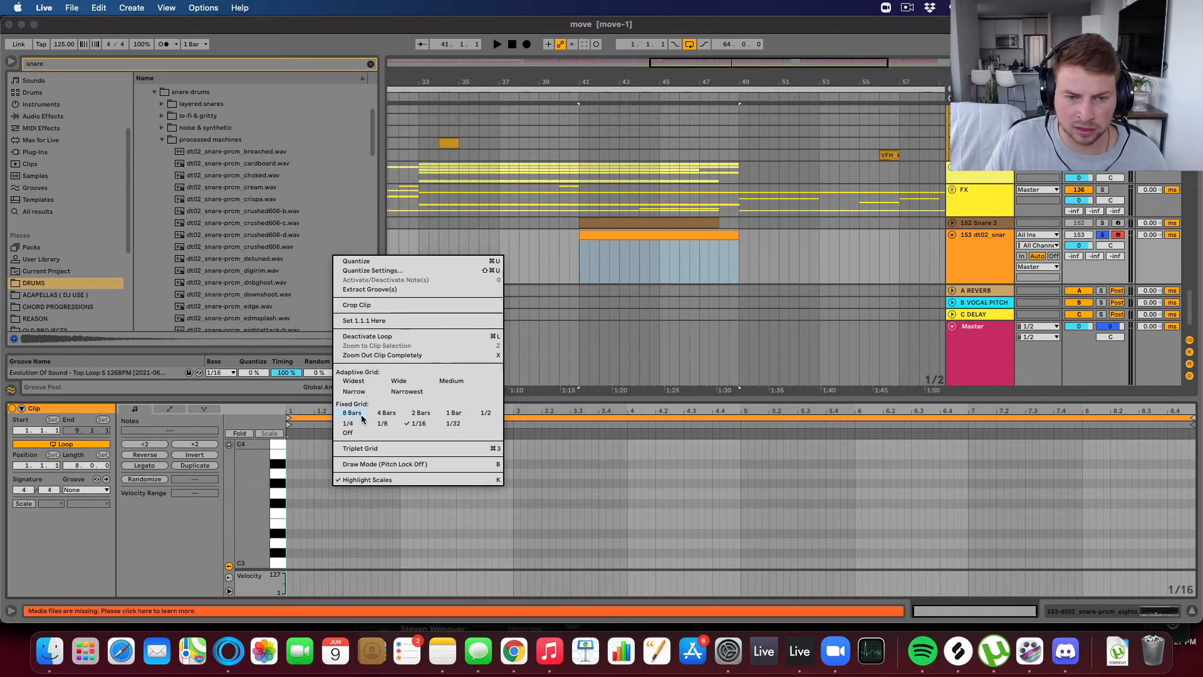
pyautogui.click(411, 424)
pyautogui.moveTo(301, 409); pyautogui.dragTo(323, 404)
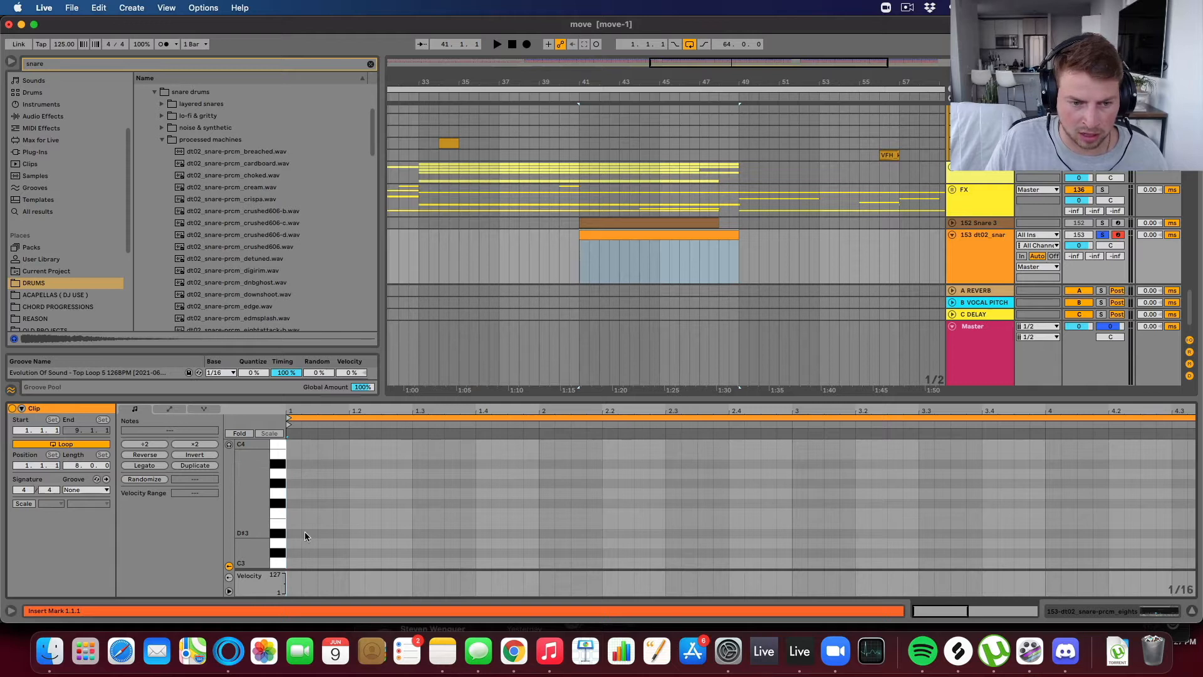
pyautogui.scroll(-2, 304, 532)
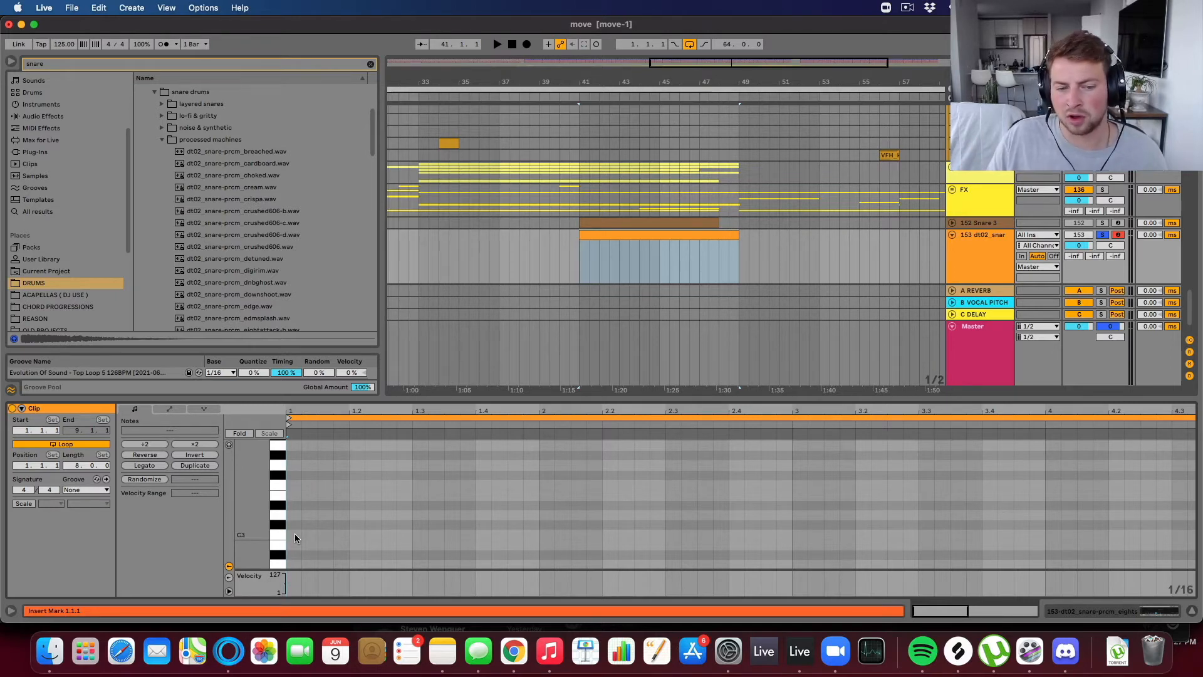
pyautogui.doubleClick(295, 534)
pyautogui.doubleClick(310, 534)
pyautogui.press('super+a')
pyautogui.press('super+d')
pyautogui.press('super+d')
pyautogui.press('super+d')
pyautogui.press('super+d')
pyautogui.press('super+d')
pyautogui.press('super+d')
pyautogui.press('super+d')
pyautogui.press('super+a')
pyautogui.press('super+d')
# Step: Try the second bar's notes at E3, listen to the pitch jump, and return them to C3
pyautogui.moveTo(550, 536); pyautogui.dragTo(552, 498)
pyautogui.press('space')
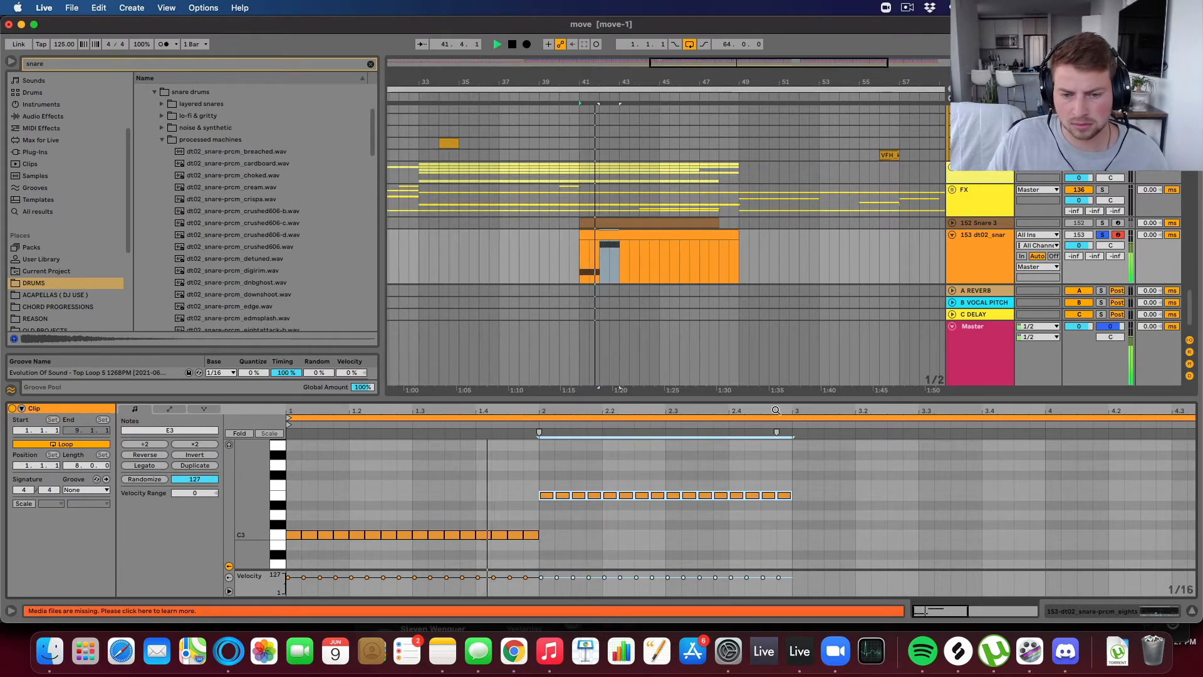
pyautogui.press('space')
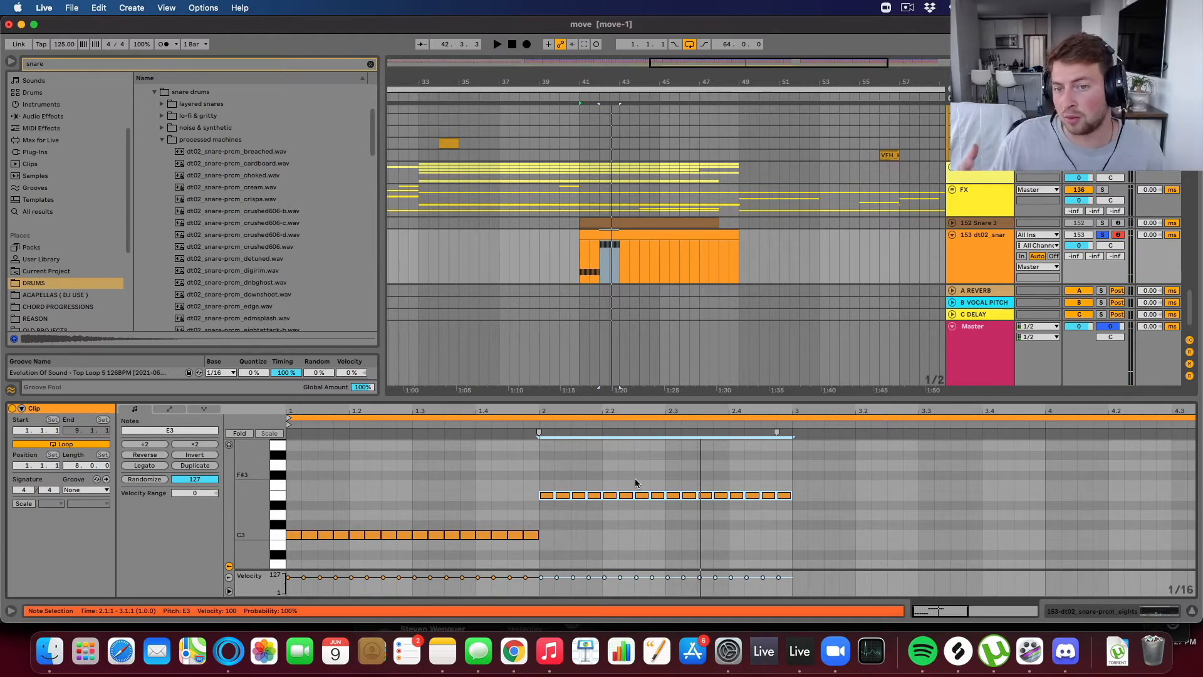
pyautogui.moveTo(549, 495); pyautogui.dragTo(550, 537)
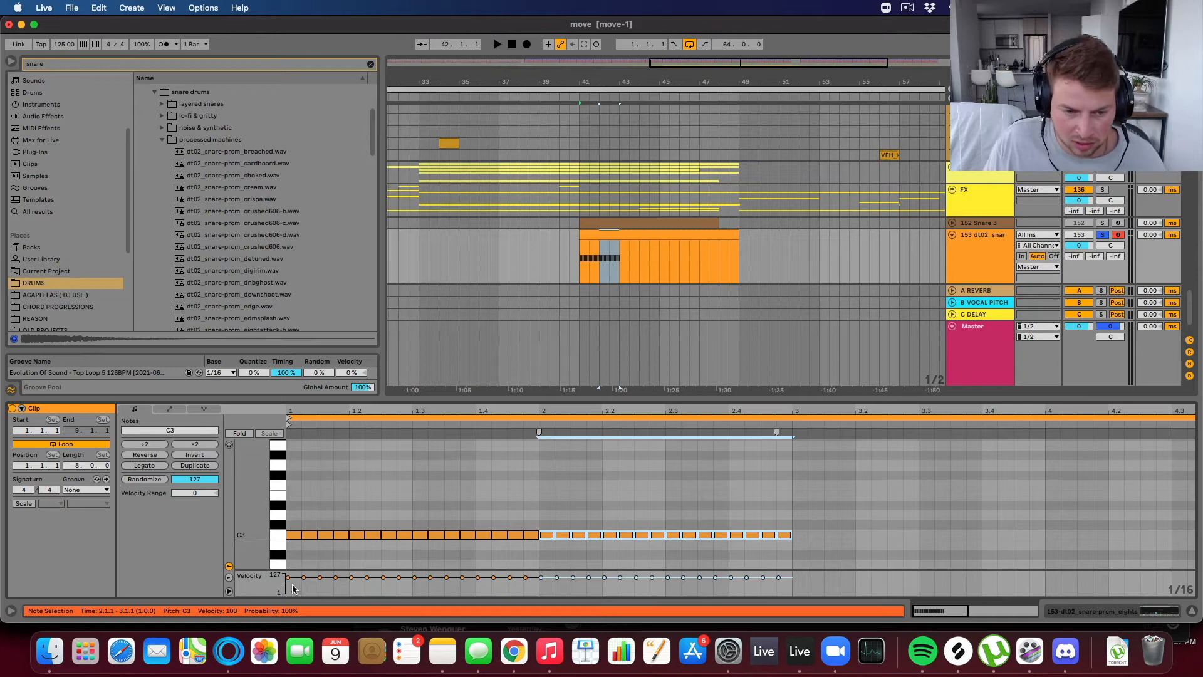
# Step: Alternate the velocities of the sixteenth notes across both bars between 127 and about 115
pyautogui.moveTo(285, 580)
pyautogui.mouseDown()
pyautogui.moveTo(287, 459)
pyautogui.moveTo(289, 475)
pyautogui.mouseUp()
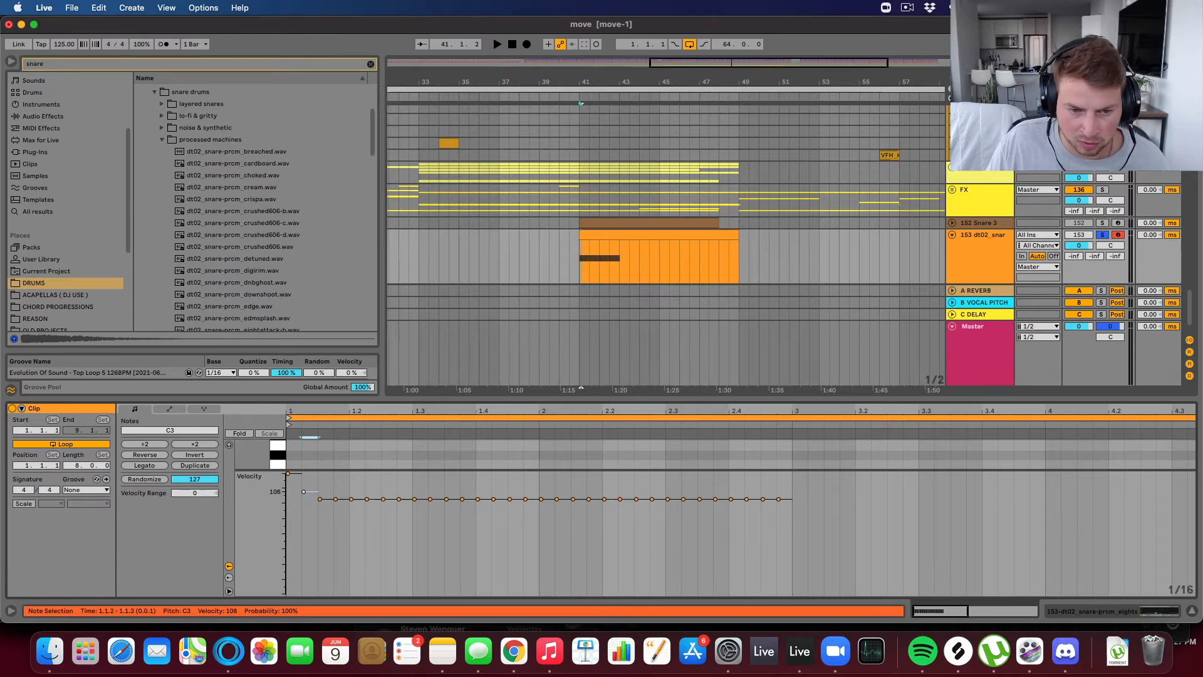
pyautogui.moveTo(305, 499); pyautogui.dragTo(307, 487)
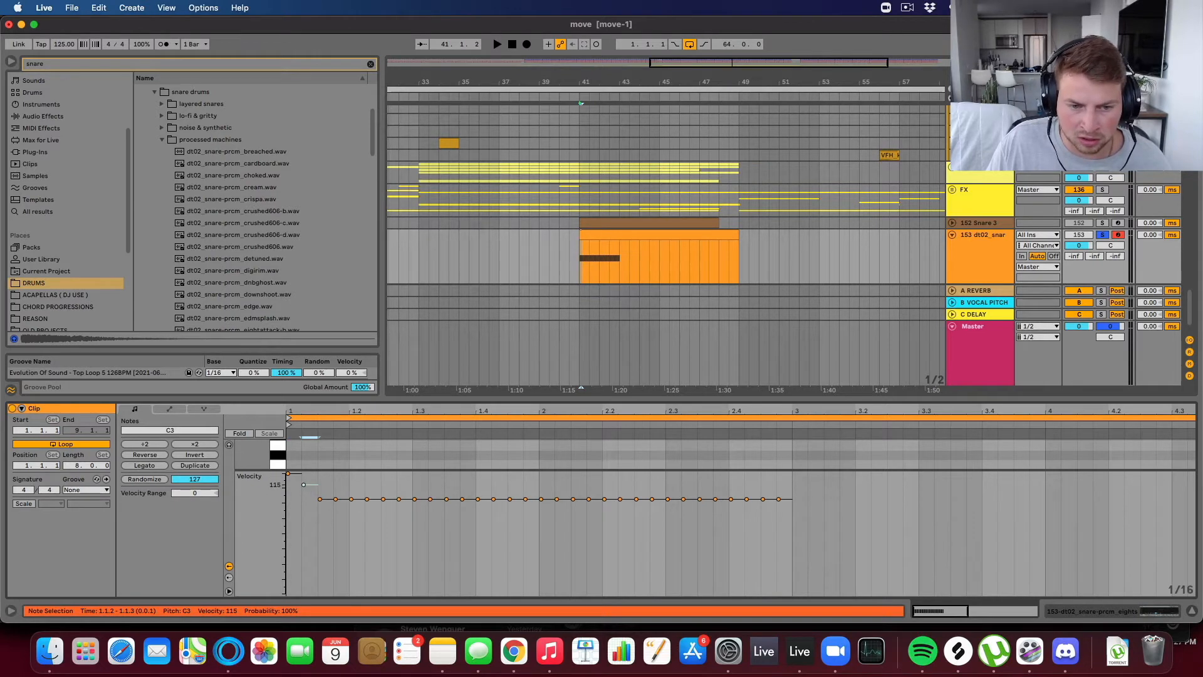
pyautogui.moveTo(320, 499)
pyautogui.mouseDown()
pyautogui.moveTo(320, 474)
pyautogui.moveTo(336, 498)
pyautogui.moveTo(332, 486)
pyautogui.mouseUp()
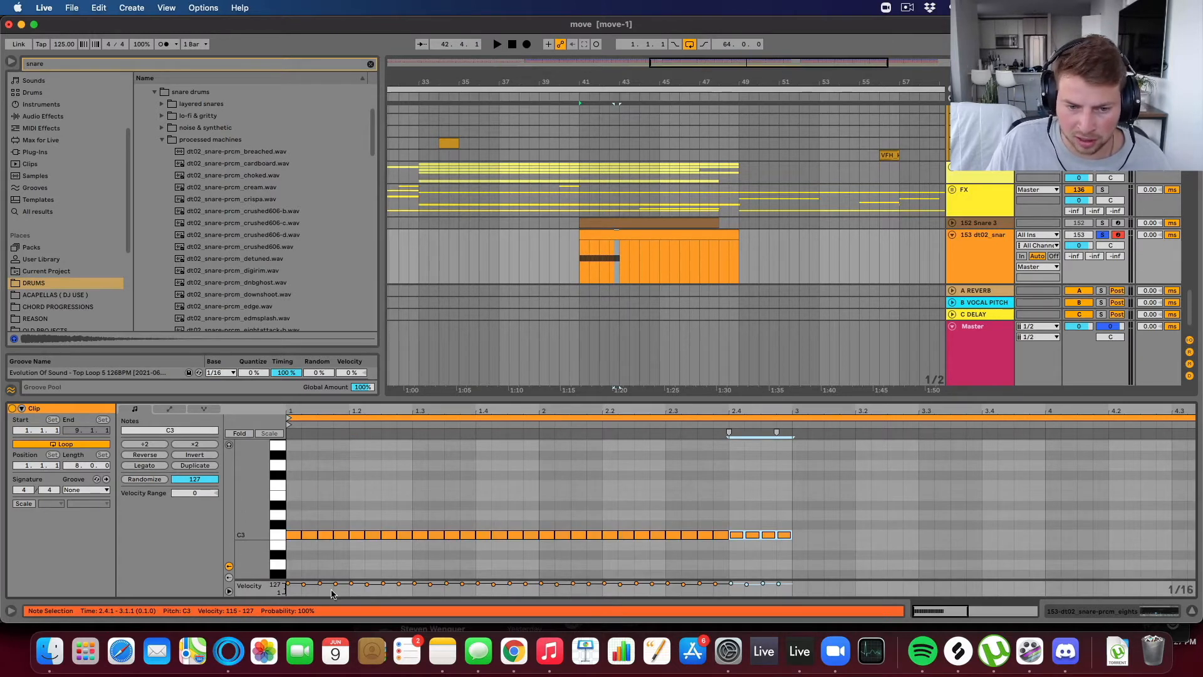
# Step: Set the velocity of the note at 1.1.3 to 123 and the note at 1.2.3 to 124
pyautogui.moveTo(267, 579)
pyautogui.mouseDown()
pyautogui.moveTo(295, 469)
pyautogui.moveTo(319, 499)
pyautogui.mouseUp()
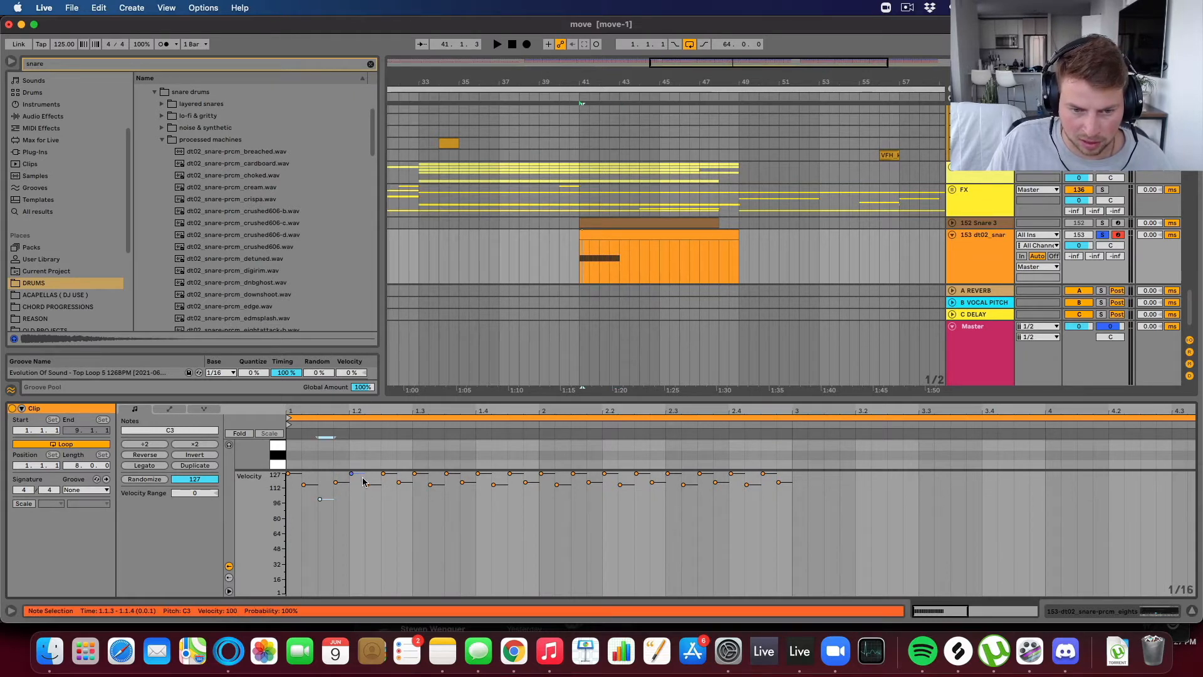
pyautogui.moveTo(383, 475); pyautogui.dragTo(383, 482)
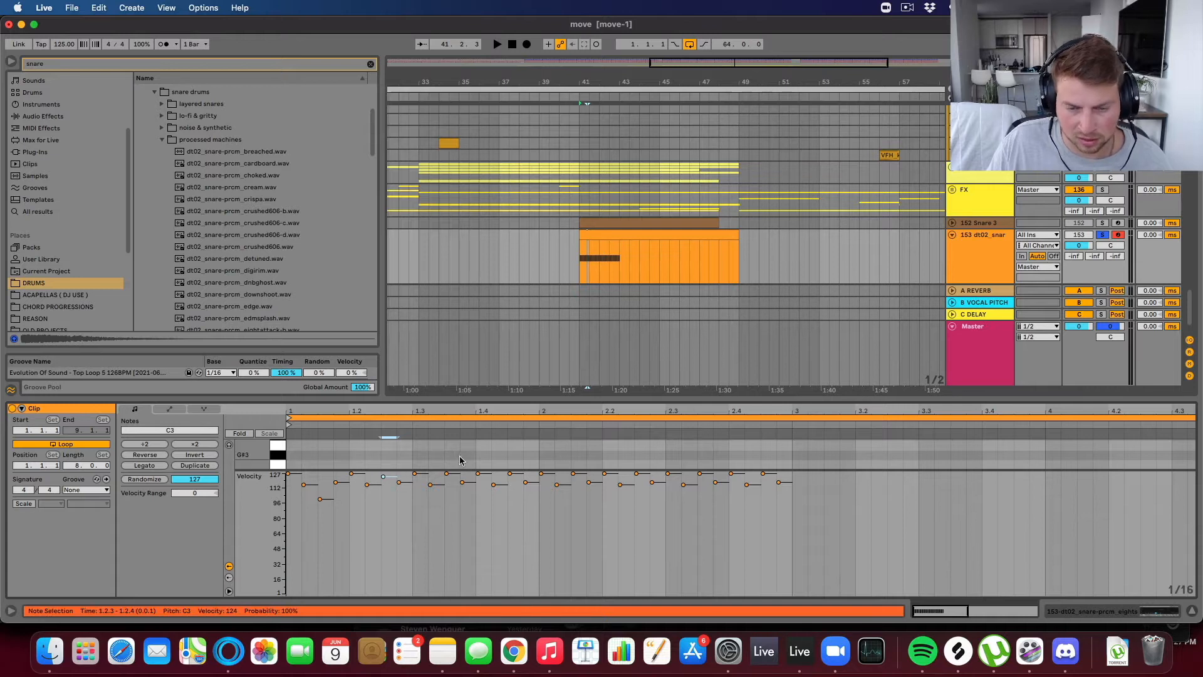
pyautogui.click(319, 498)
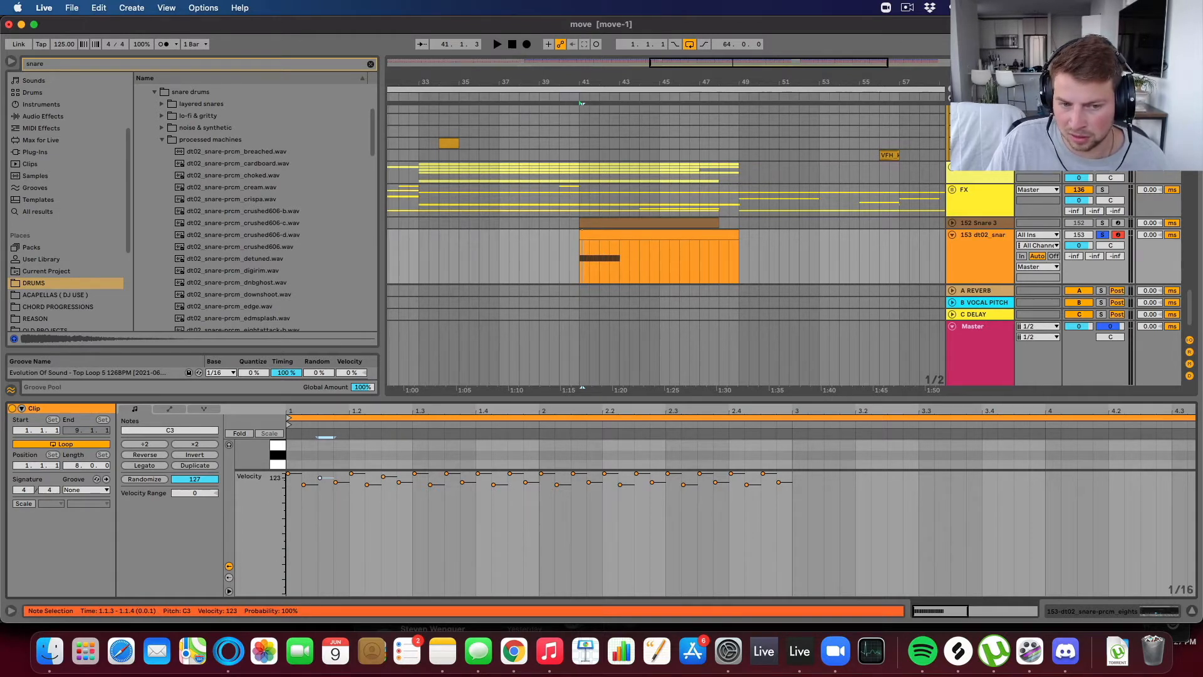
# Step: Raise the softer notes in the clip's second bar to velocity 127 and play the pattern from bar 41
pyautogui.click(579, 271)
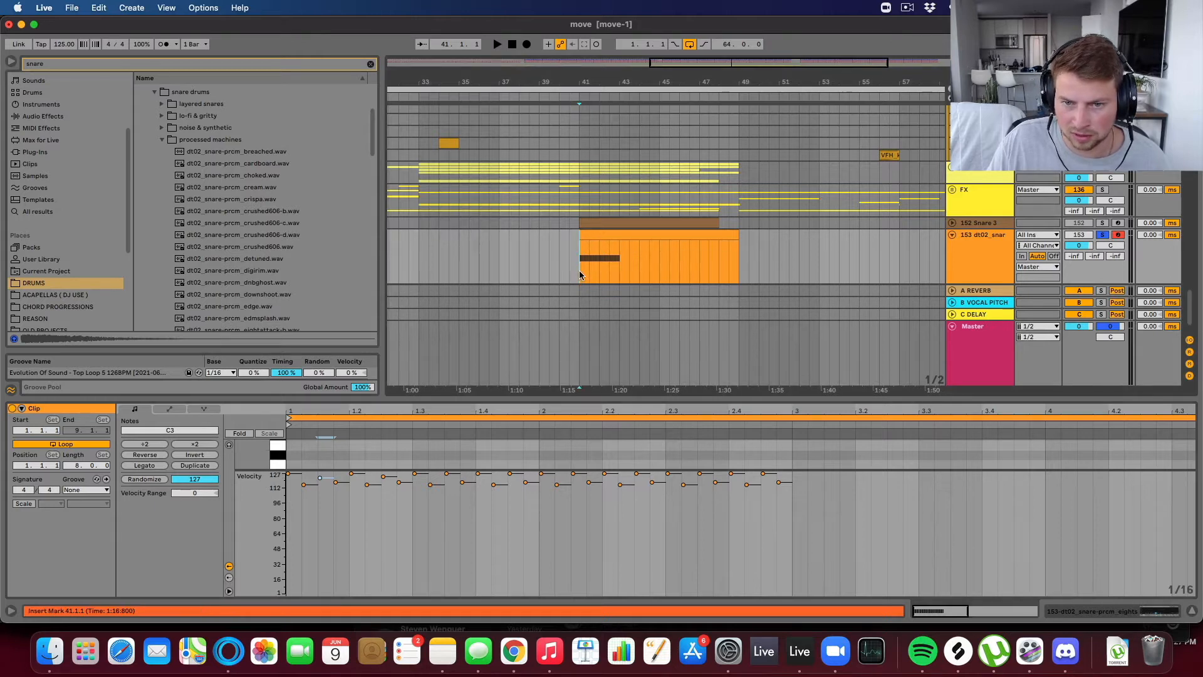
pyautogui.moveTo(557, 484); pyautogui.dragTo(556, 474)
pyautogui.press('space')
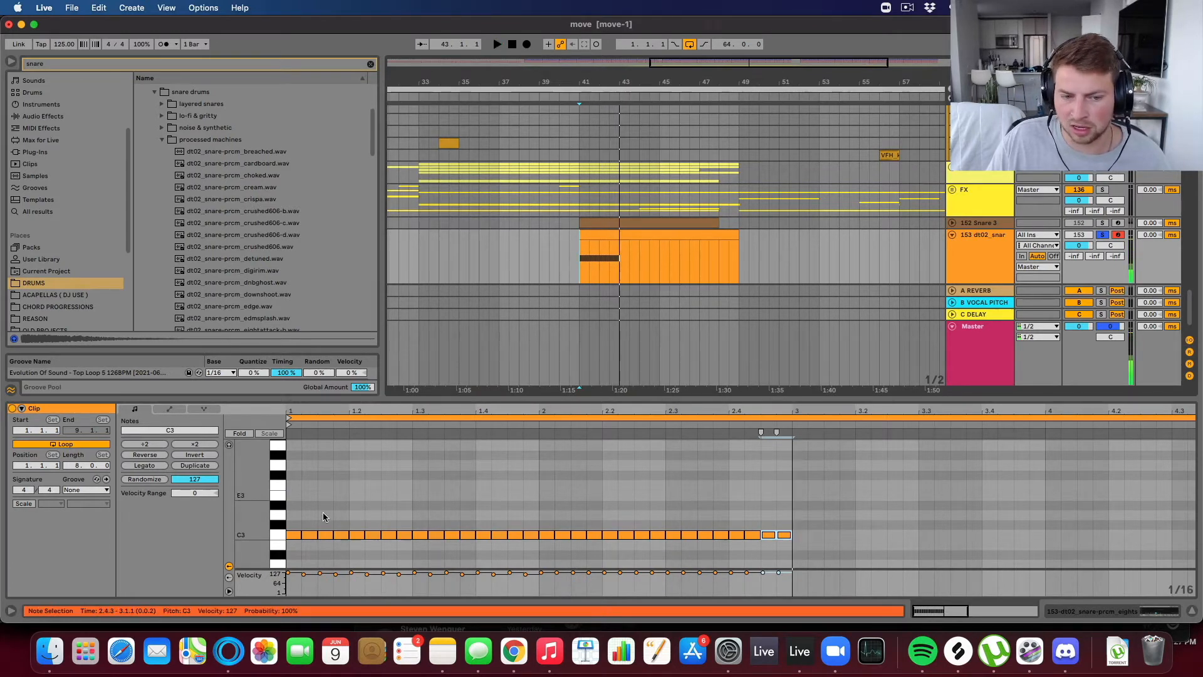
# Step: Lower the clip's second note to velocity 78 and duplicate the first two-note pair across the rest of the first bar
pyautogui.moveTo(303, 573); pyautogui.dragTo(304, 580)
pyautogui.keyDown('shift'); pyautogui.click(294, 534); pyautogui.keyUp('shift')
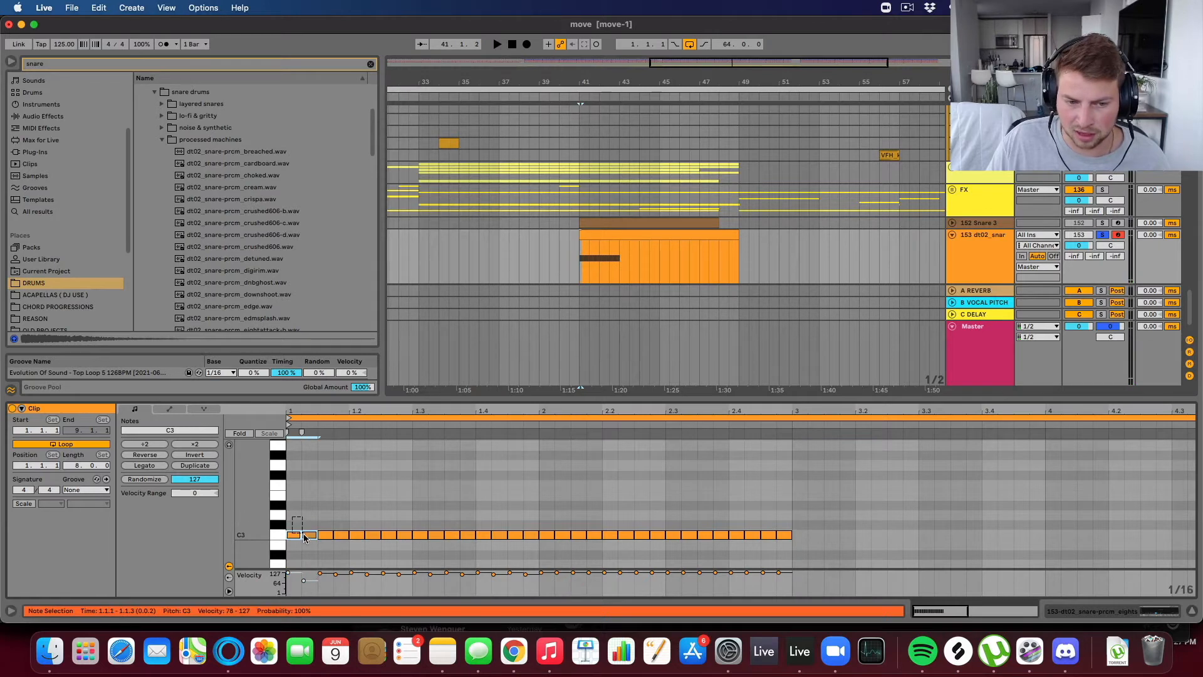
pyautogui.press('super+d')
pyautogui.press('super+d')
pyautogui.press('super+d')
pyautogui.press('super+d')
pyautogui.press('super+d')
pyautogui.press('super+d')
pyautogui.press('super+d')
# Step: Select bar 41 of the snare clip and listen to the accented pattern
pyautogui.click(577, 270)
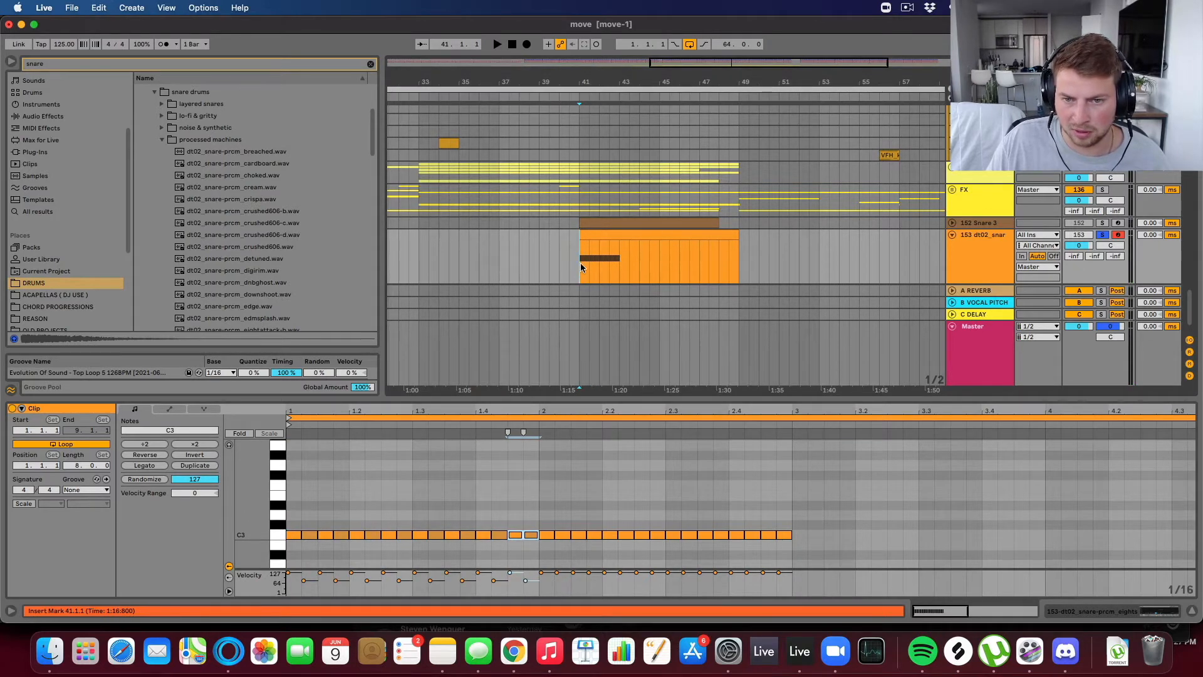
pyautogui.moveTo(581, 262); pyautogui.dragTo(600, 259)
pyautogui.press('space')
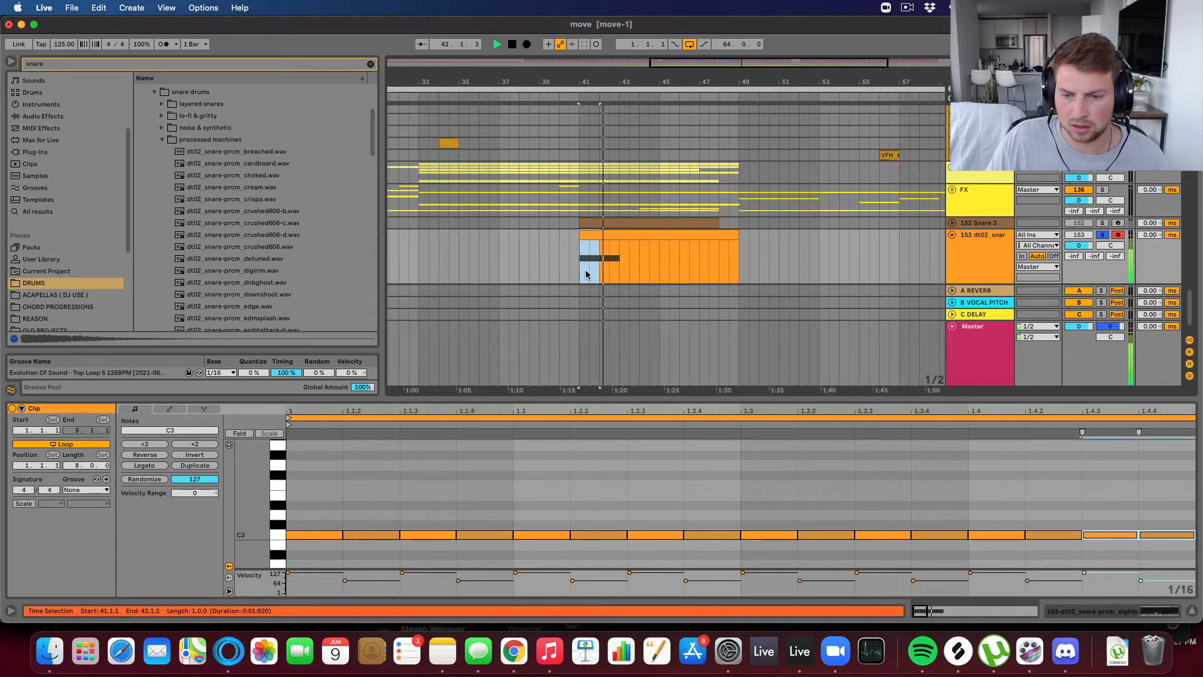
# Step: Stop playback and set the velocity of the softer notes in the clip's first bar to 93
pyautogui.press('space')
pyautogui.click(595, 236)
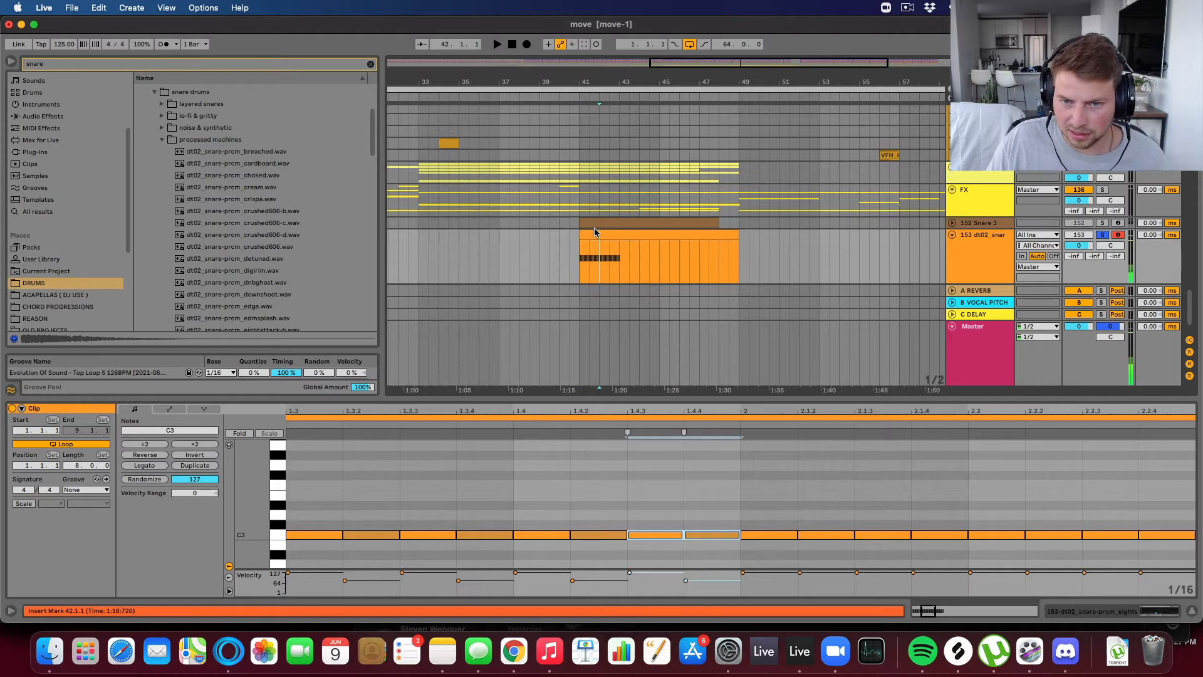
pyautogui.click(364, 441)
pyautogui.click(392, 539)
pyautogui.moveTo(290, 582); pyautogui.dragTo(394, 579)
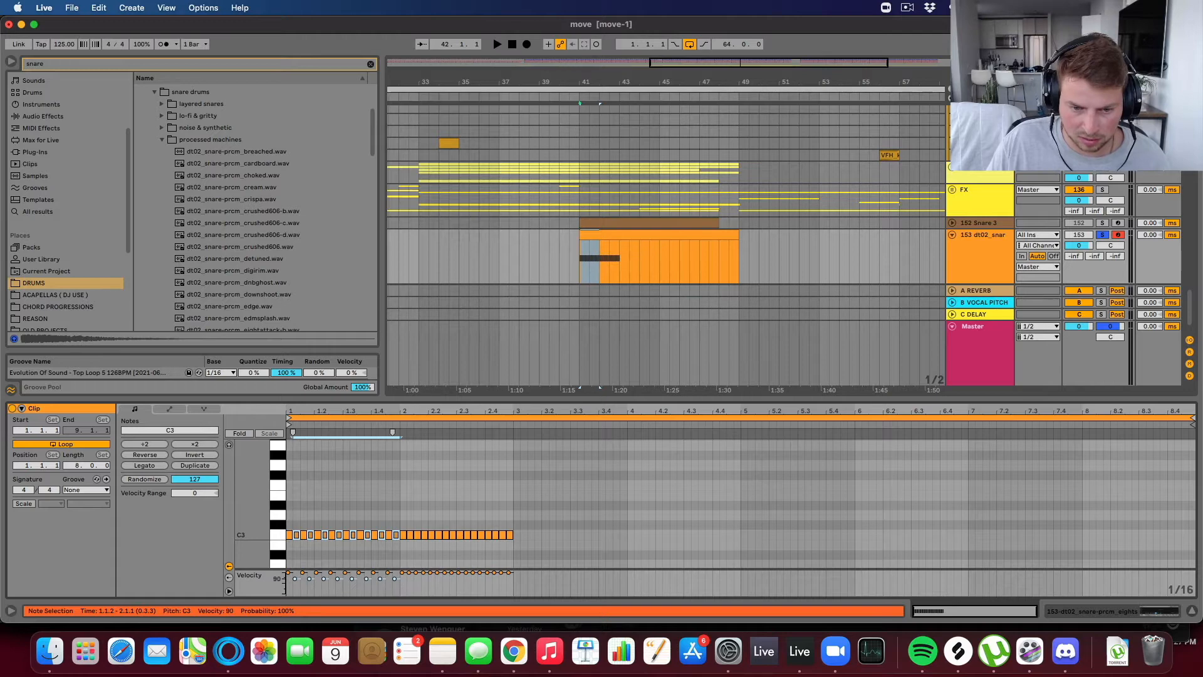
# Step: Duplicate the first bar's accented sixteenth pattern across bars 2 to 8 of the snare clip
pyautogui.moveTo(292, 526); pyautogui.dragTo(396, 541)
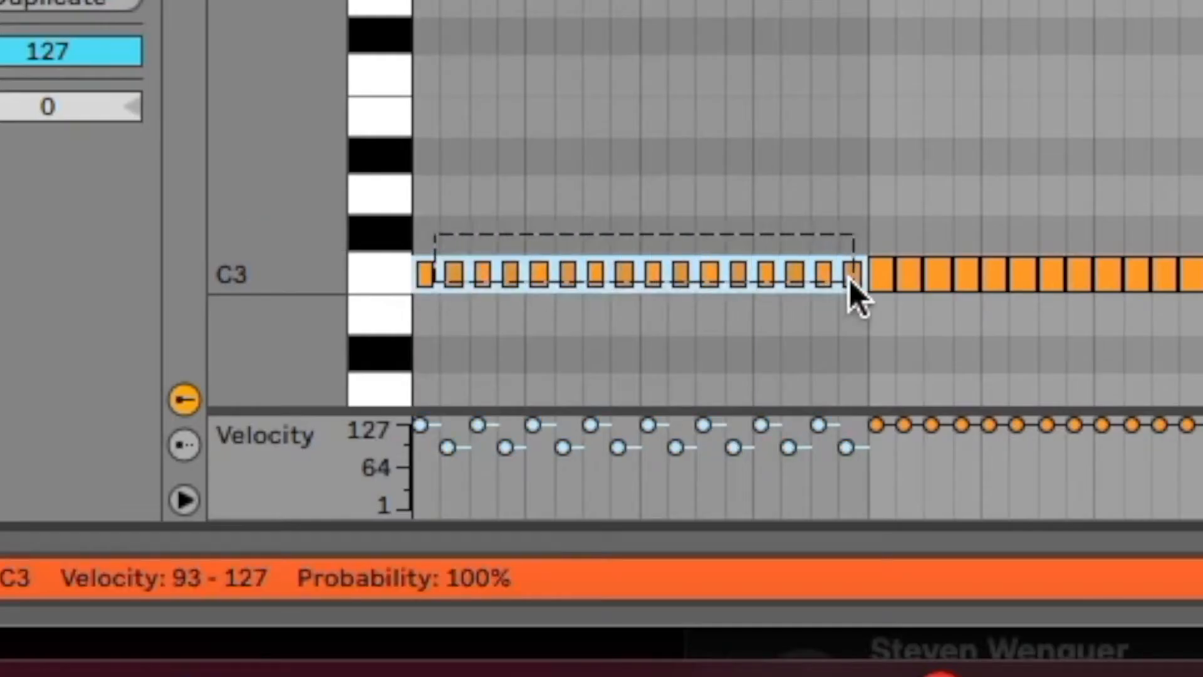
pyautogui.press('super+d')
pyautogui.press('super+d')
pyautogui.press('super+d')
pyautogui.press('super+d')
pyautogui.press('super+d')
pyautogui.press('super+d')
pyautogui.press('super+d')
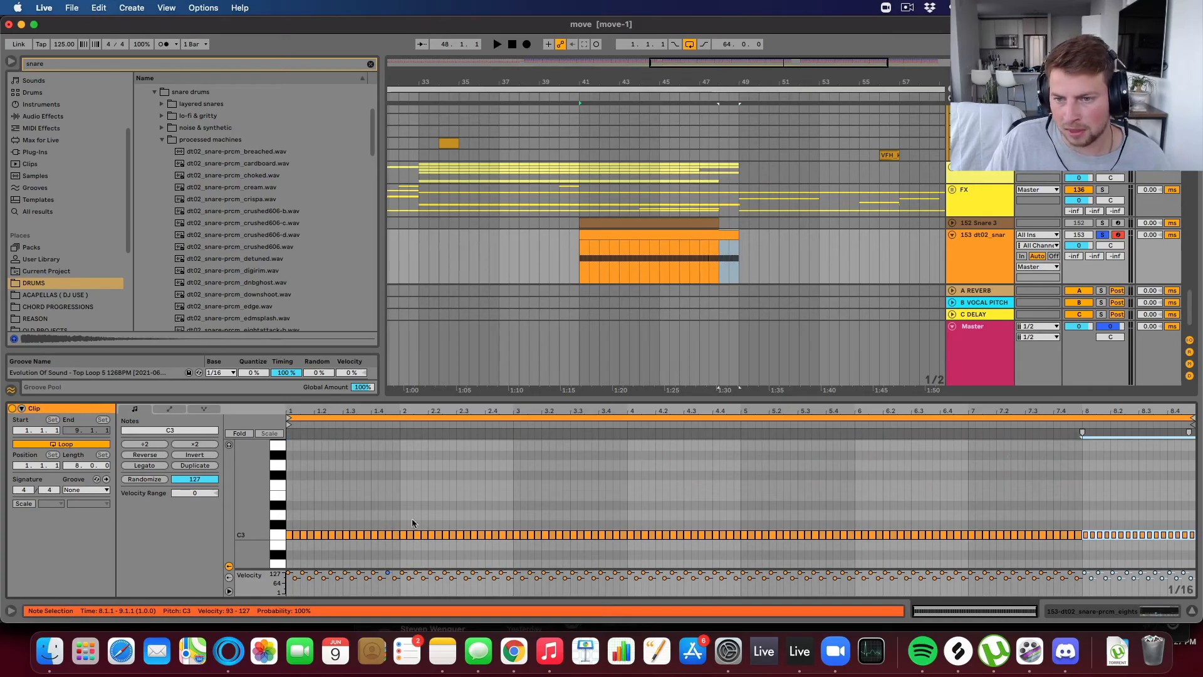
# Step: Switch the note grid to 1/32 and shorten the note at 1.4.3 to a thirty-second
pyautogui.moveTo(490, 410); pyautogui.dragTo(490, 448)
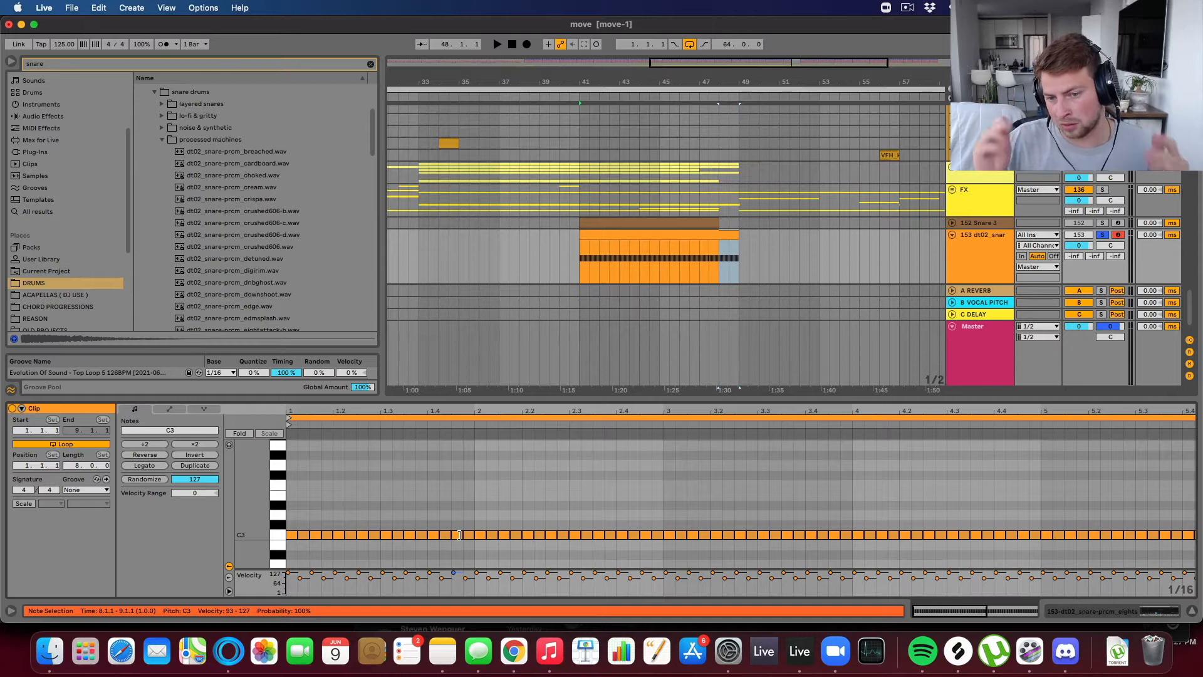
pyautogui.moveTo(463, 407); pyautogui.dragTo(630, 458)
pyautogui.moveTo(634, 533); pyautogui.dragTo(620, 536)
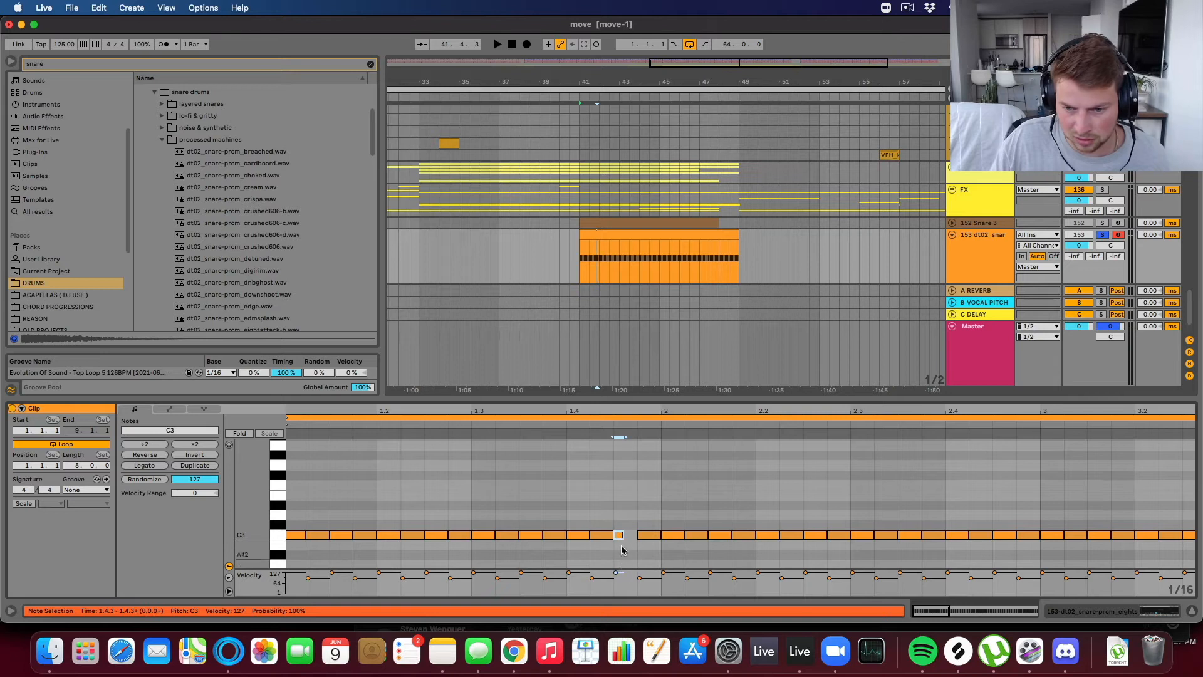
pyautogui.scroll(2, 621, 543)
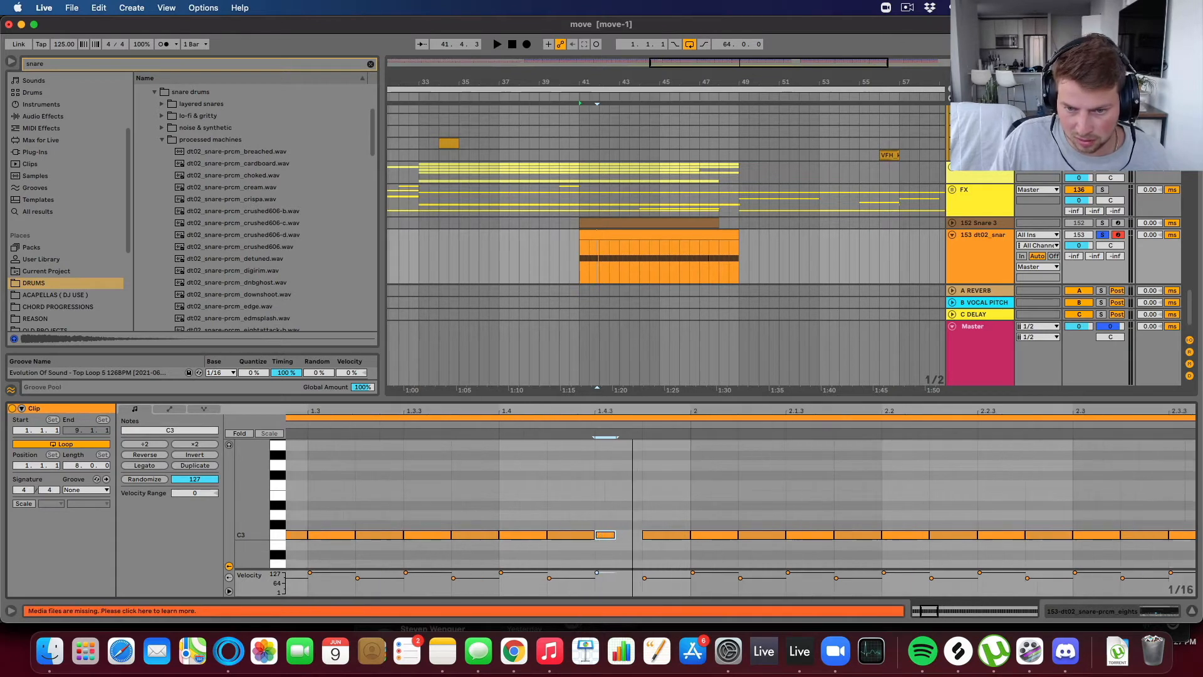
pyautogui.rightClick(623, 530)
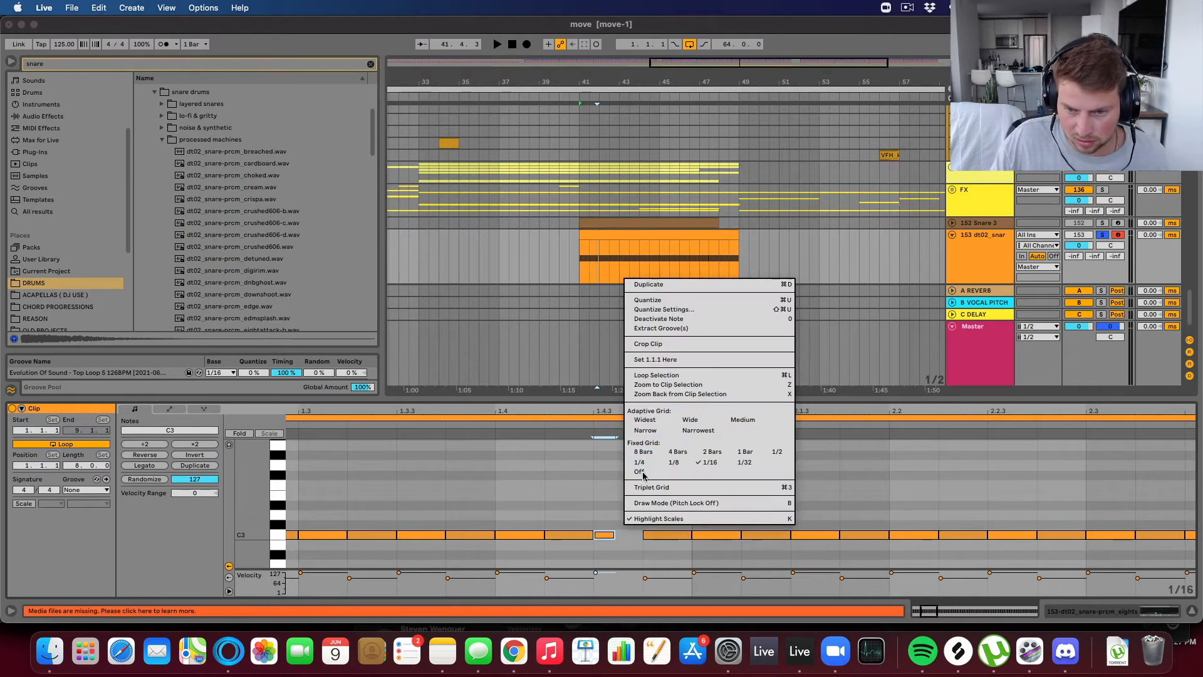
pyautogui.click(645, 431)
pyautogui.moveTo(613, 533); pyautogui.dragTo(619, 533)
# Step: Duplicate the thirty-second note to the end of the first bar and play the fast fill from bar 41
pyautogui.press('super+d')
pyautogui.press('super+d')
pyautogui.moveTo(497, 414); pyautogui.dragTo(498, 389)
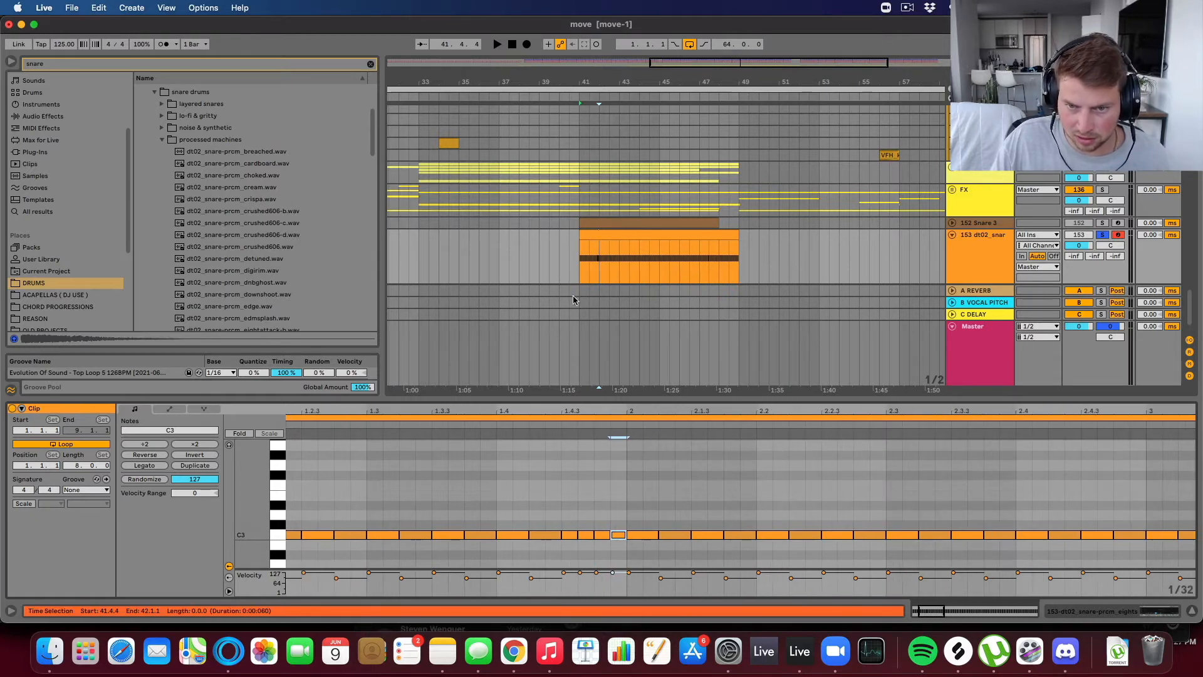
pyautogui.click(577, 269)
pyautogui.press('space')
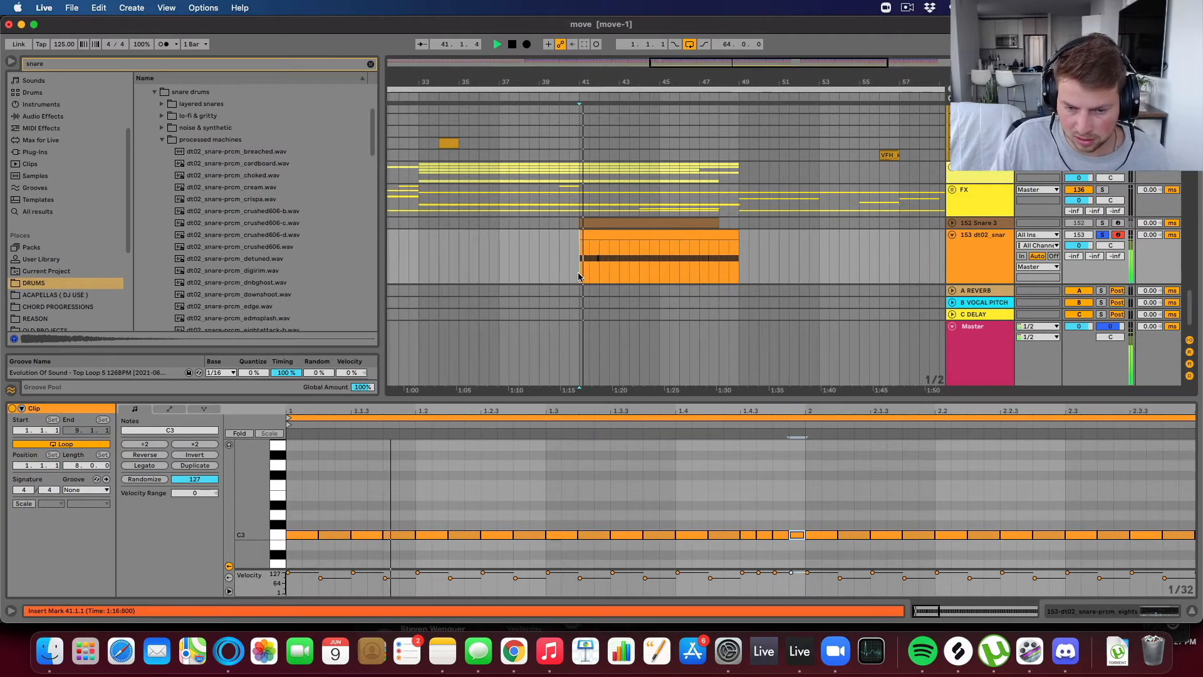
pyautogui.press('space')
# Step: Try dotted sixteenth notes from the fourth beat of the first bar and play the rhythm from bar 41
pyautogui.click(756, 530)
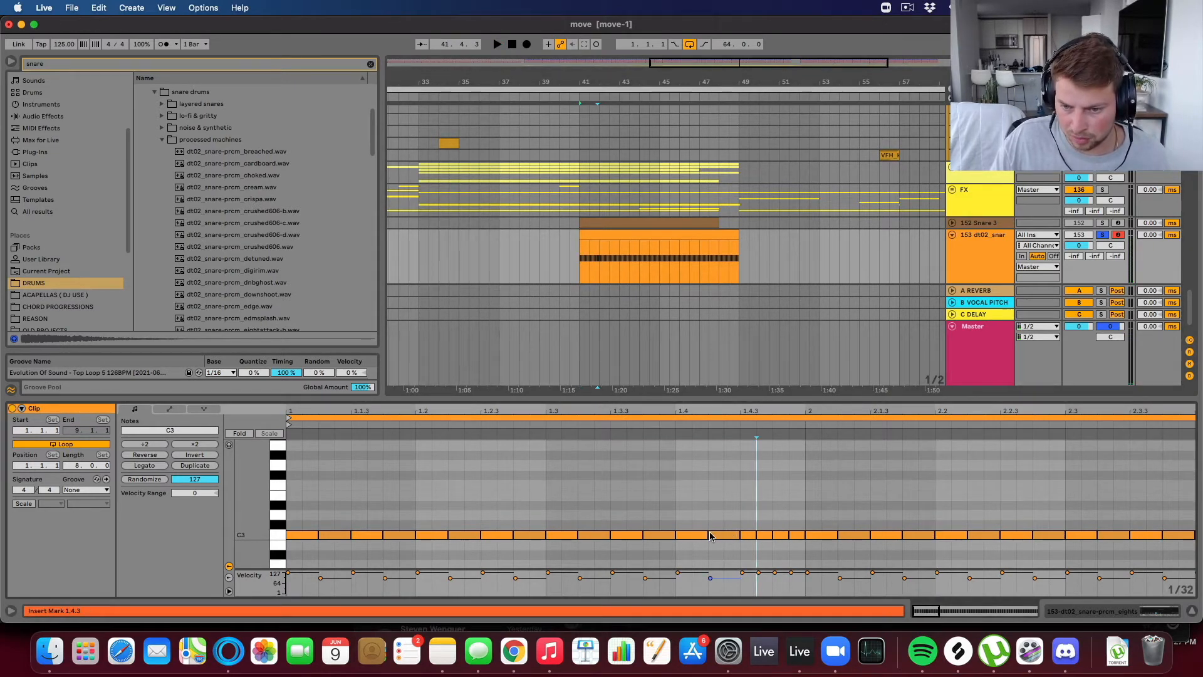
pyautogui.moveTo(707, 534); pyautogui.dragTo(722, 534)
pyautogui.press('super+d')
pyautogui.press('super+d')
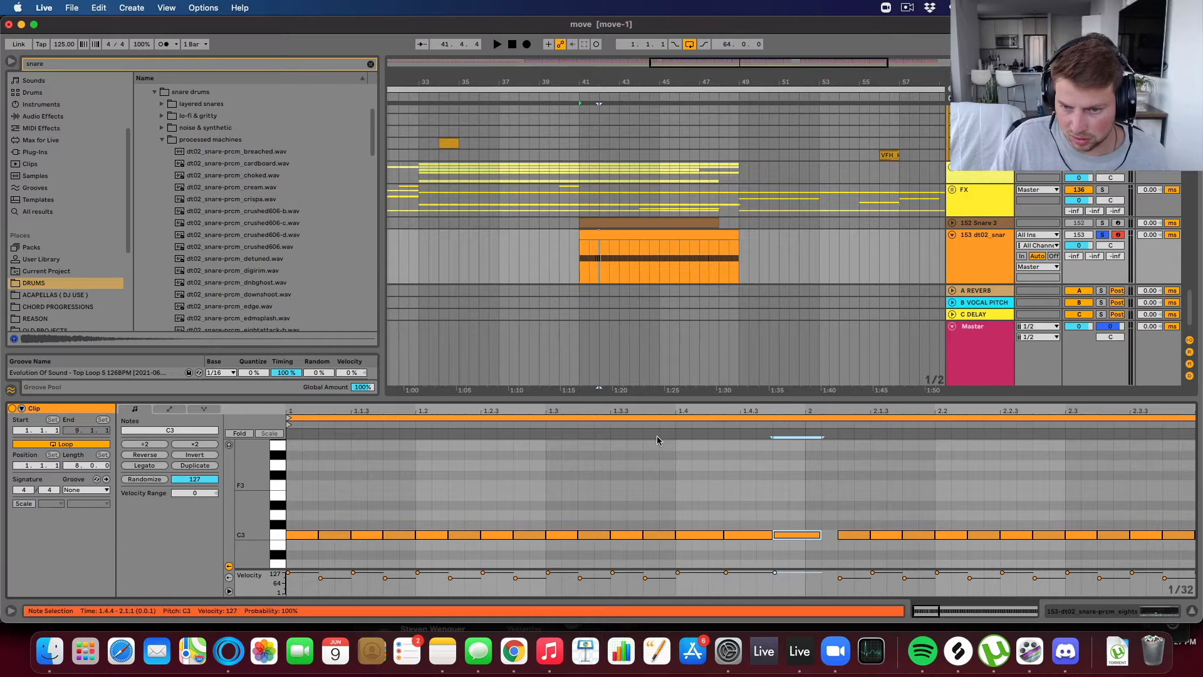
pyautogui.click(580, 278)
pyautogui.press('space')
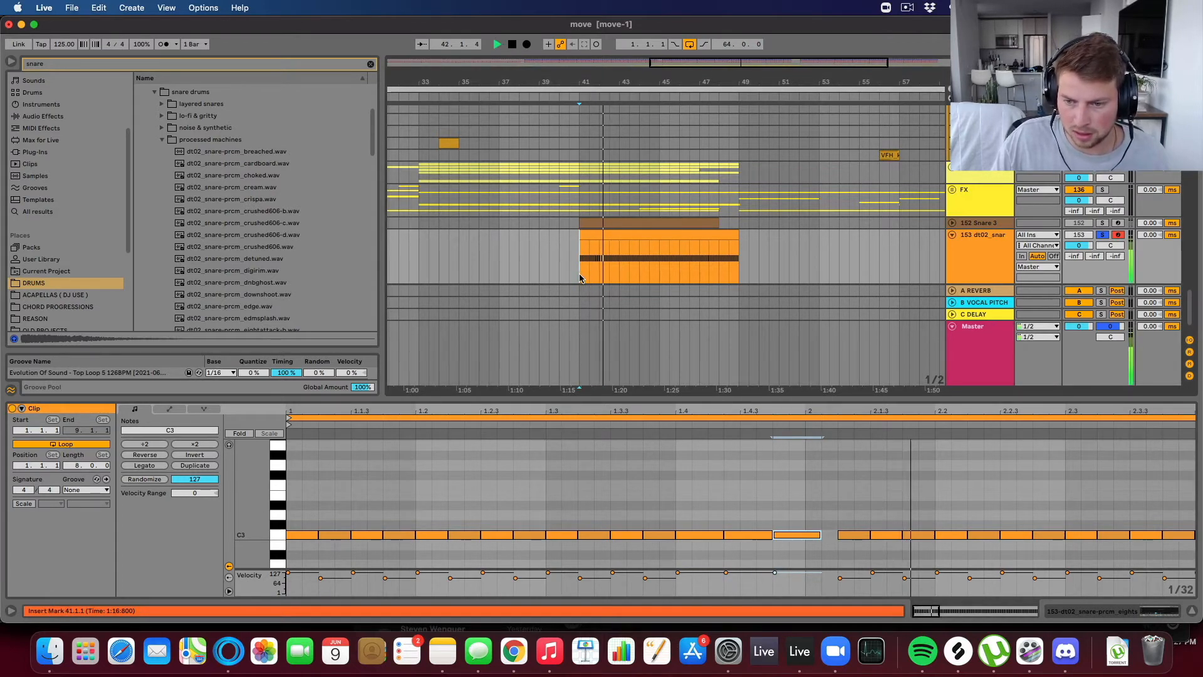
pyautogui.press('space')
# Step: Add a C3 note at 2.1.1 and shorten the note at 1.4.1 to one sixteenth
pyautogui.click(819, 534)
pyautogui.moveTo(819, 534)
pyautogui.mouseDown()
pyautogui.moveTo(804, 534)
pyautogui.moveTo(836, 533)
pyautogui.mouseUp()
pyautogui.doubleClick(814, 534)
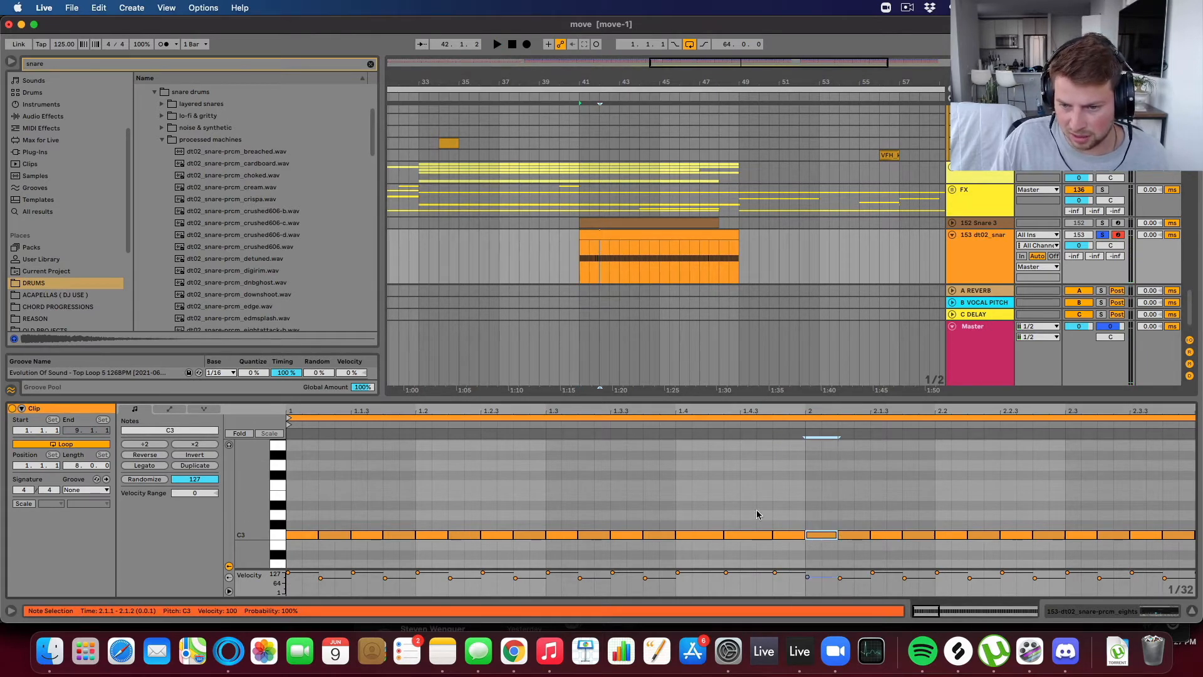
pyautogui.moveTo(719, 513); pyautogui.dragTo(795, 542)
pyautogui.click(705, 537)
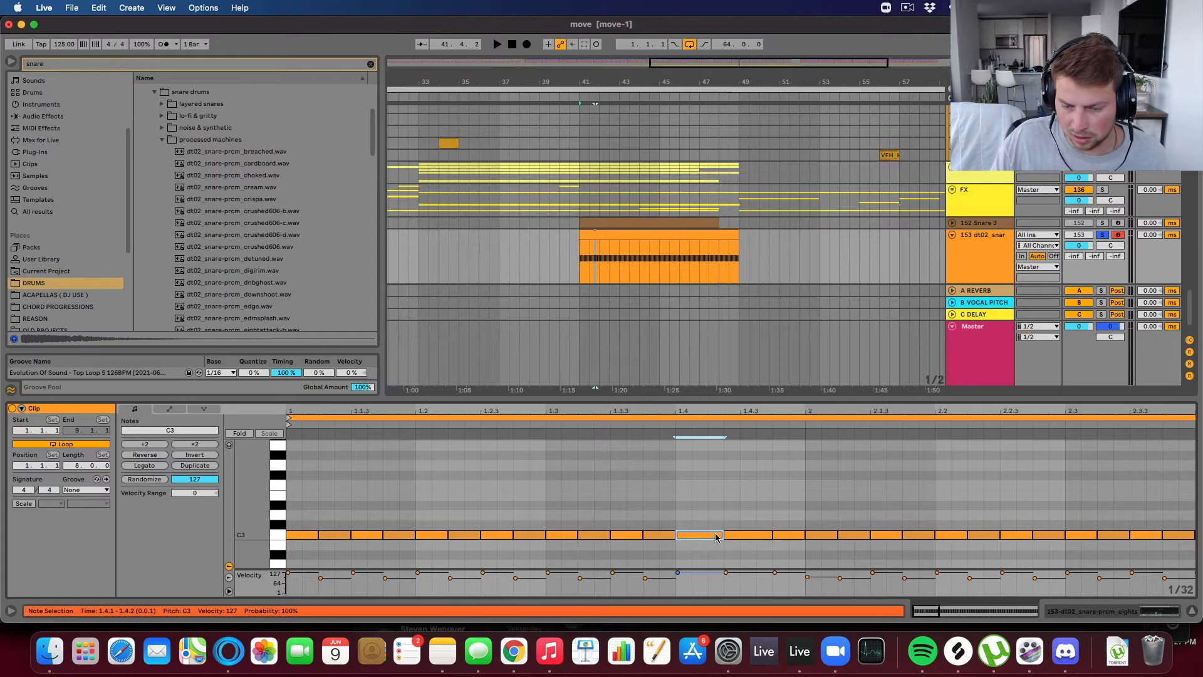
pyautogui.moveTo(722, 534); pyautogui.dragTo(702, 534)
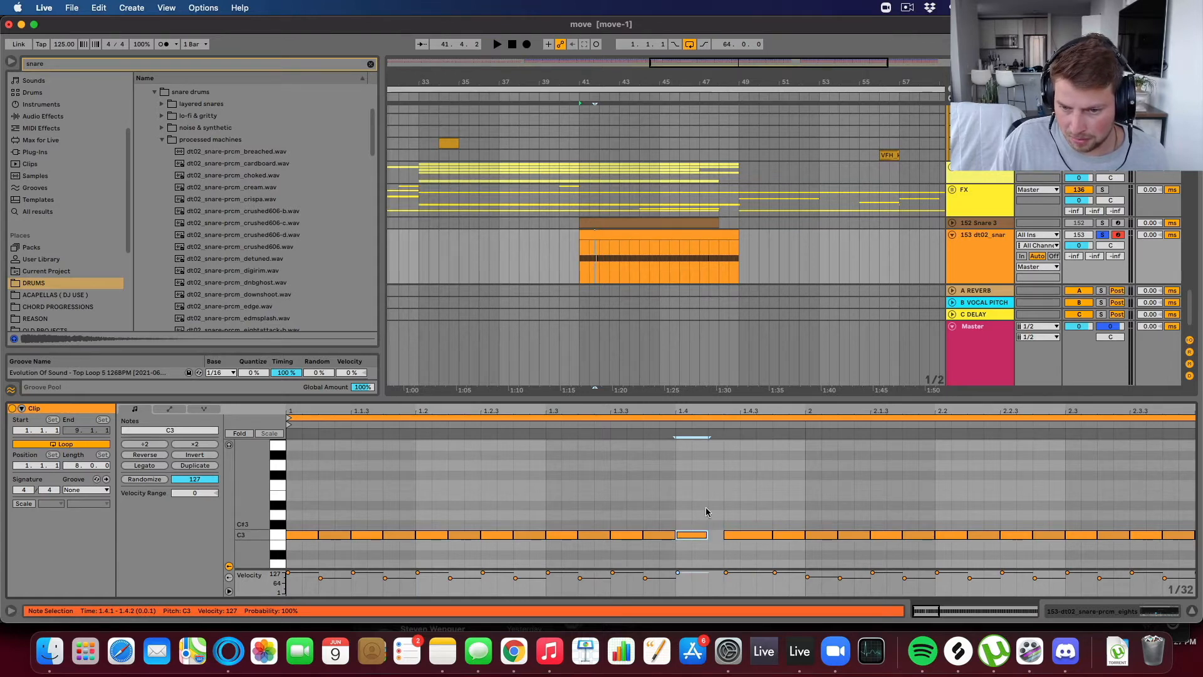
# Step: Duplicate the sixteenth note through the fourth beat and raise the notes at 1.4.2 and 1.4.3 to C#3
pyautogui.press('super+d')
pyautogui.press('super+d')
pyautogui.press('super+d')
pyautogui.moveTo(725, 534); pyautogui.dragTo(756, 504)
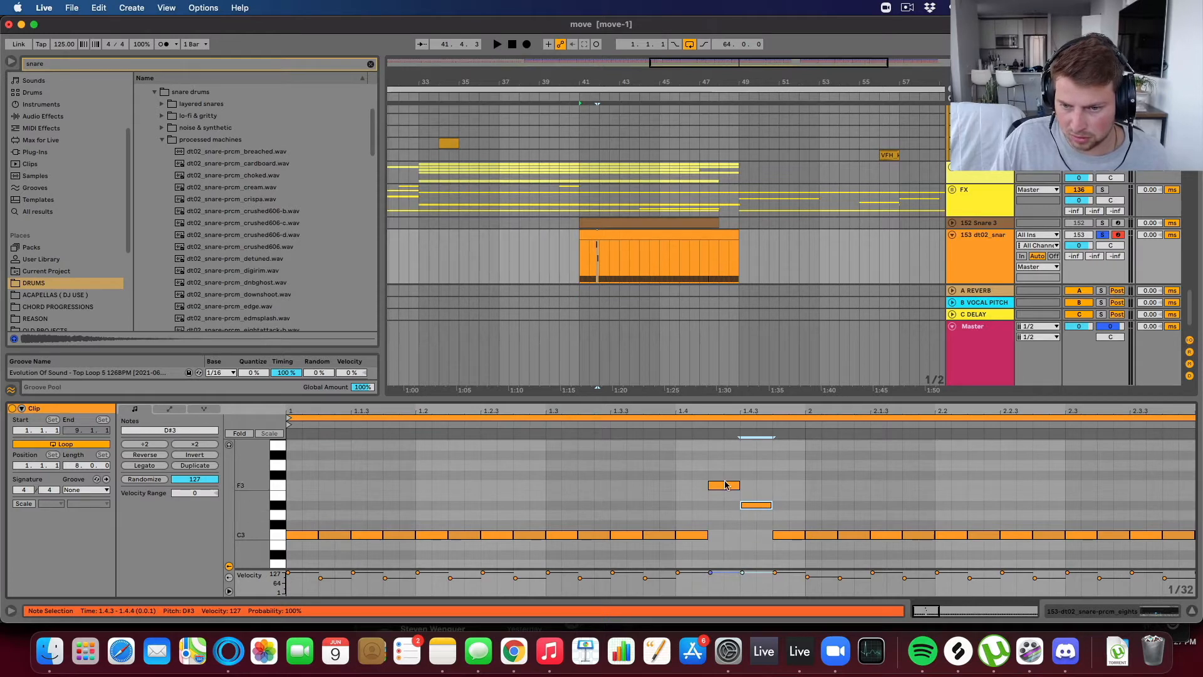
pyautogui.click(601, 423)
pyautogui.moveTo(720, 486); pyautogui.dragTo(756, 524)
# Step: Play the first bar to hear the pitched-up notes in the fourth beat
pyautogui.press('space')
pyautogui.press('space')
pyautogui.click(665, 425)
pyautogui.press('space')
# Step: Delete the notes at 1.1.3, 1.2.2 and 1.3.3 and listen to the pattern with gaps
pyautogui.click(756, 548)
pyautogui.doubleClick(619, 539)
pyautogui.doubleClick(467, 533)
pyautogui.doubleClick(367, 535)
pyautogui.press('space')
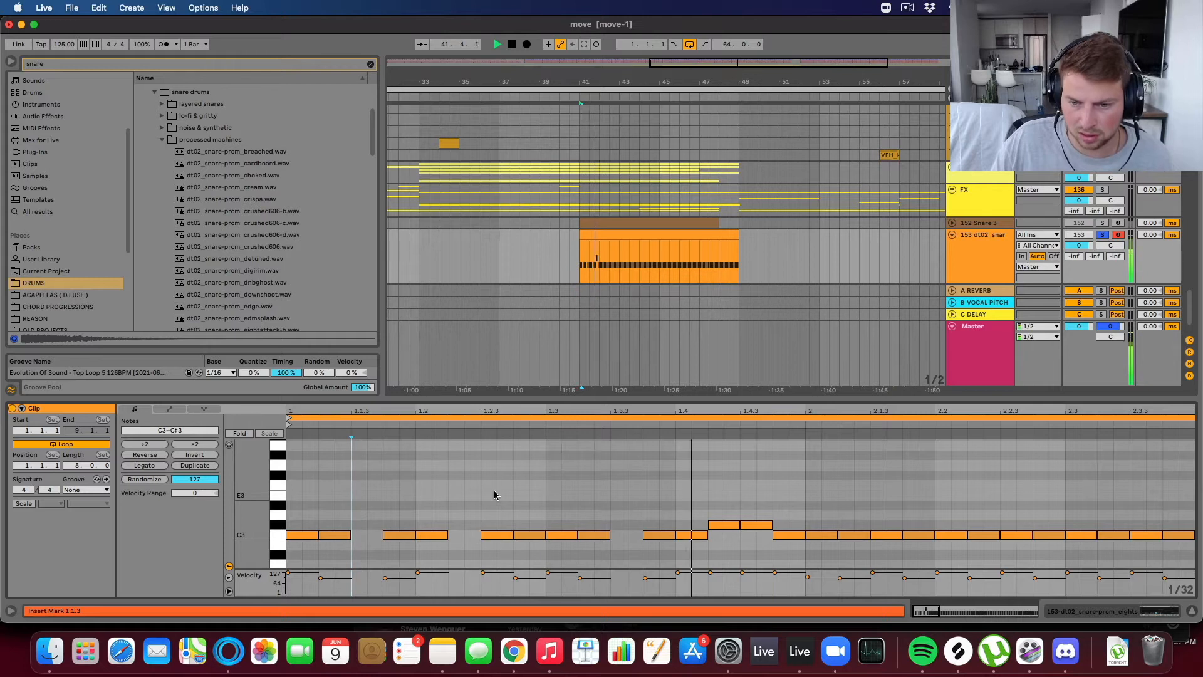
pyautogui.press('space')
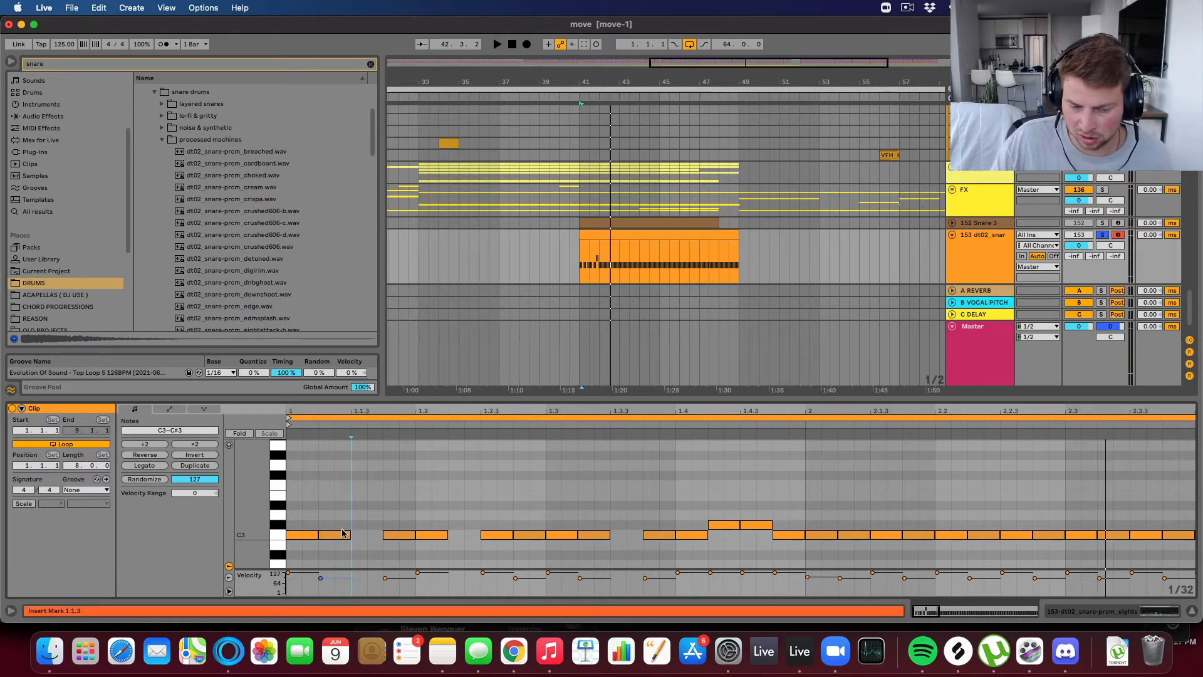
# Step: Duplicate the first two notes across the first bar to fill the gaps and remove the two raised notes
pyautogui.moveTo(319, 519); pyautogui.dragTo(366, 539)
pyautogui.press('super+d')
pyautogui.press('super+d')
pyautogui.press('super+d')
pyautogui.press('super+d')
pyautogui.press('super+d')
pyautogui.press('super+d')
pyautogui.press('super+d')
pyautogui.press('super+d')
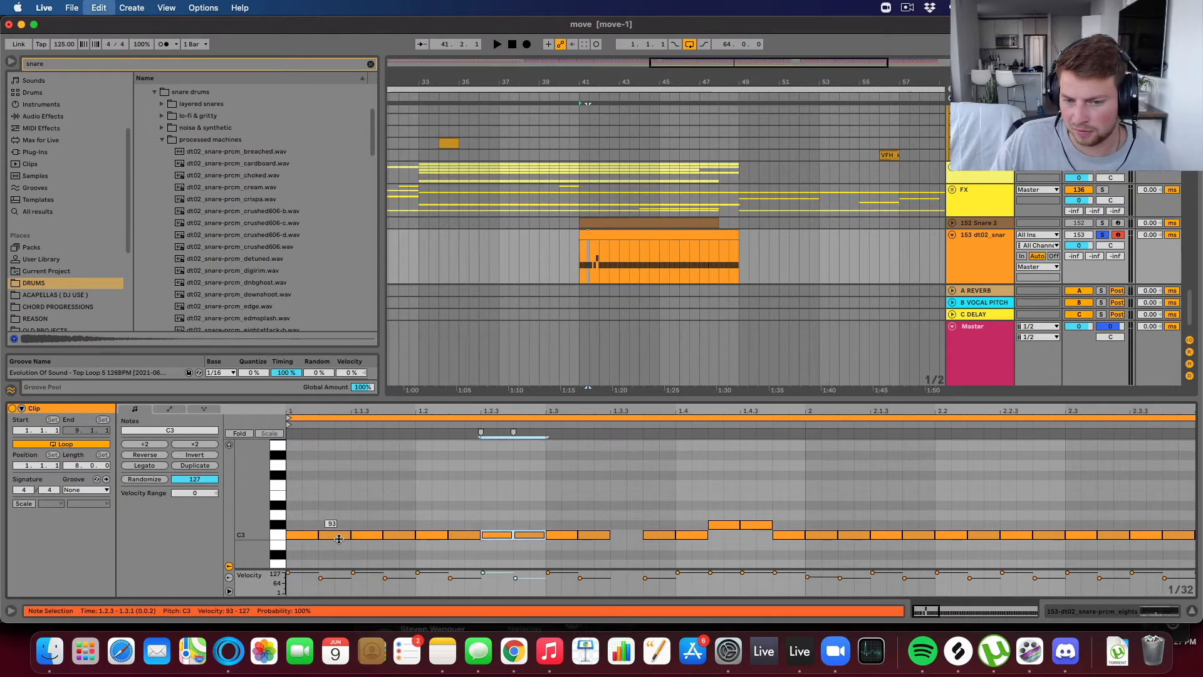
pyautogui.moveTo(725, 504); pyautogui.dragTo(758, 525)
pyautogui.press('Delete')
pyautogui.moveTo(736, 412); pyautogui.dragTo(737, 385)
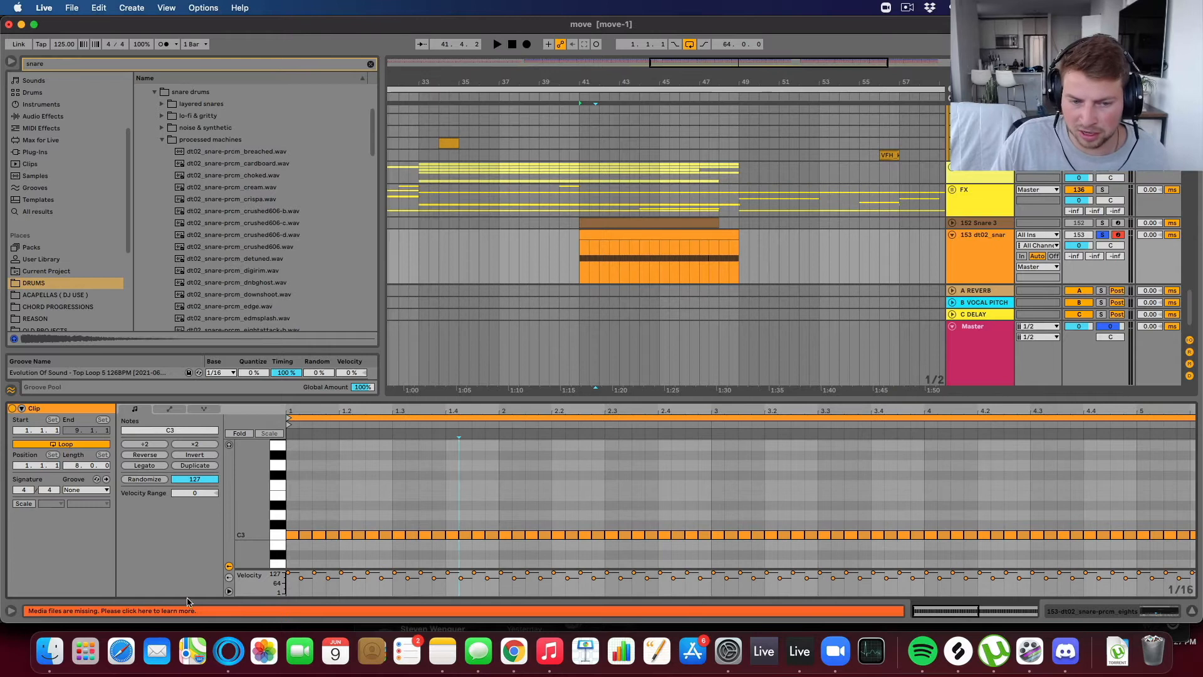
# Step: Try an eighth-note roll by lengthening the first note and duplicating it to the end of bar 2, and play it
pyautogui.click(295, 534)
pyautogui.press('super+d')
pyautogui.press('super+d')
pyautogui.press('super+d')
pyautogui.press('super+d')
pyautogui.press('super+d')
pyautogui.press('super+d')
pyautogui.press('super+d')
pyautogui.press('super+d')
pyautogui.press('super+d')
pyautogui.press('super+d')
pyautogui.press('super+d')
pyautogui.press('super+d')
pyautogui.press('super+d')
pyautogui.press('super+d')
pyautogui.press('super+d')
pyautogui.press('space')
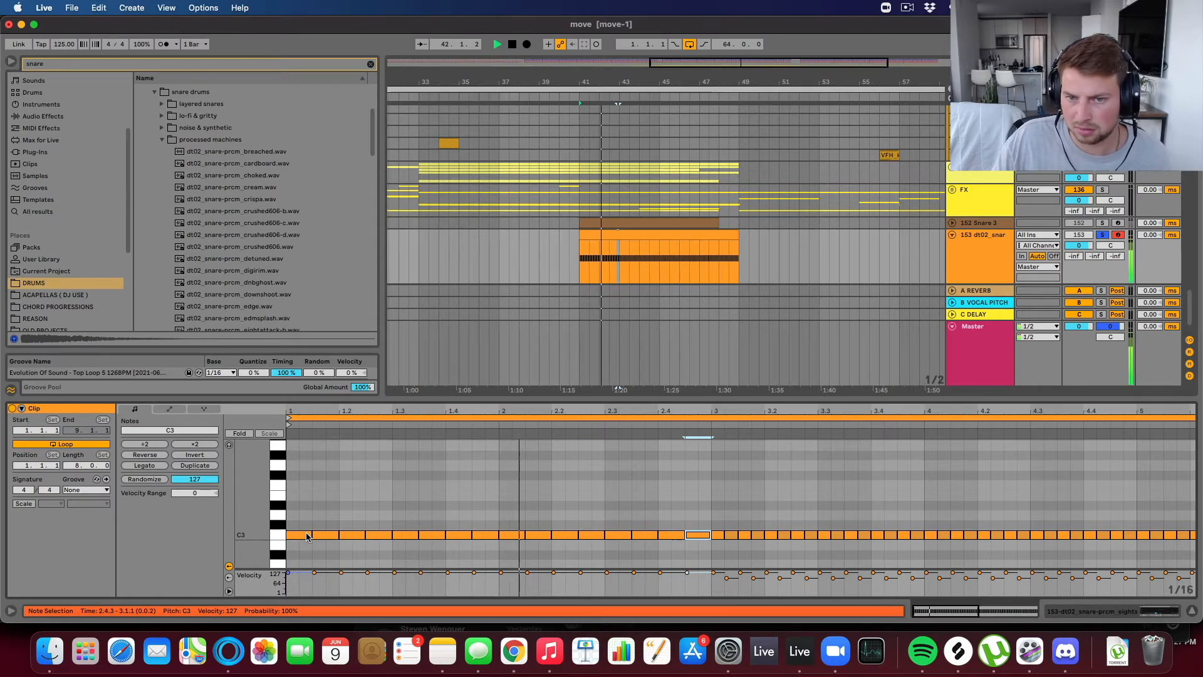
# Step: Stop playback and undo the eighth-note duplicates to return to the alternating sixteenth pattern
pyautogui.press('super+z')
pyautogui.press('super+z')
pyautogui.press('super+z')
pyautogui.press('super+z')
pyautogui.press('space')
pyautogui.press('super+z')
pyautogui.press('super+z')
pyautogui.press('super+z')
pyautogui.press('super+z')
pyautogui.press('super+z')
pyautogui.press('super+z')
pyautogui.press('super+z')
pyautogui.press('super+z')
pyautogui.press('super+z')
pyautogui.press('super+z')
pyautogui.press('super+z')
pyautogui.press('super+z')
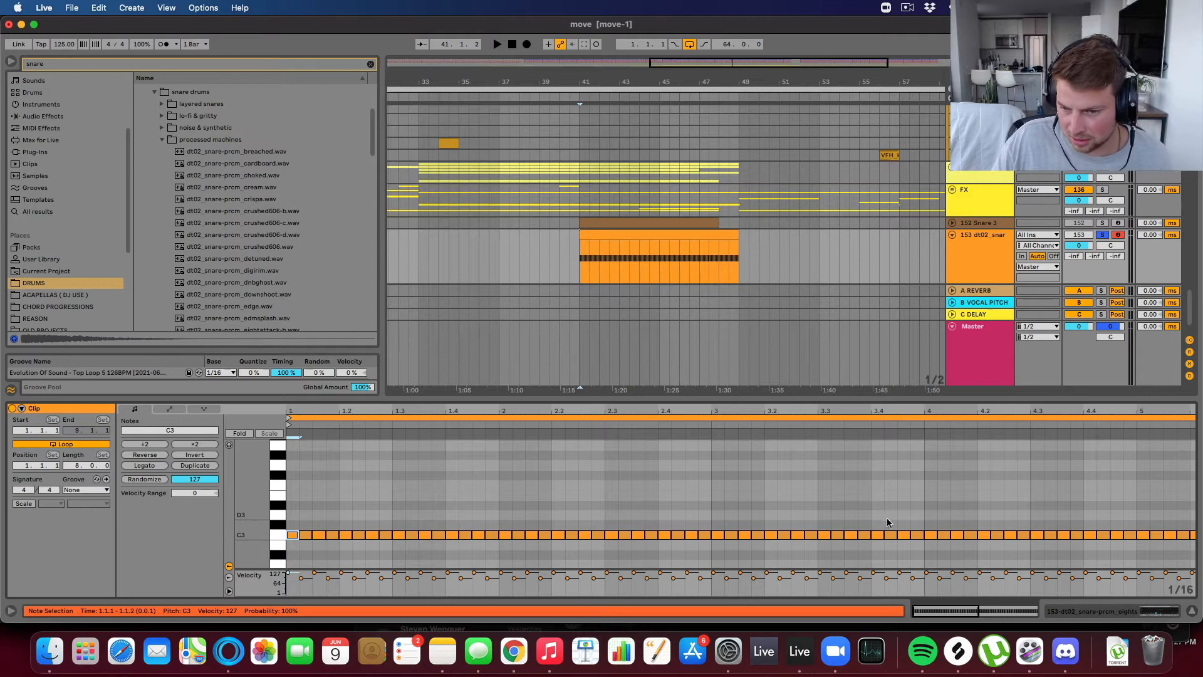
# Step: Show the snare track's devices and add EQ Eight after the Simpler
pyautogui.click(992, 254)
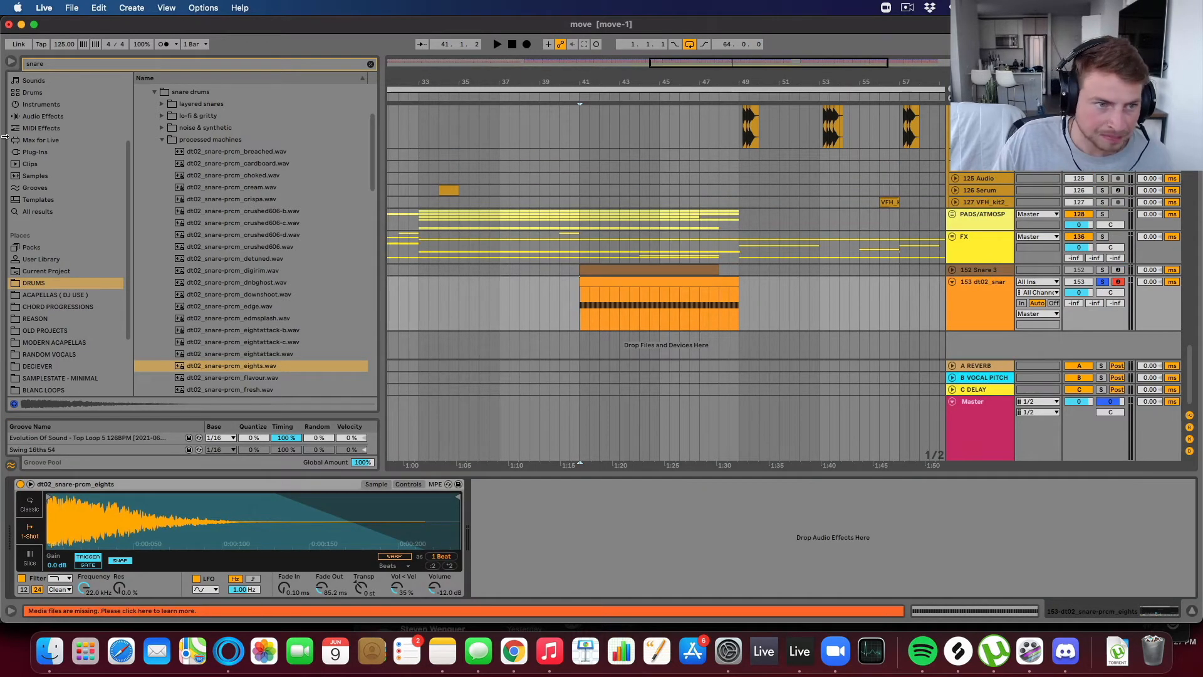
pyautogui.click(36, 116)
pyautogui.scroll(5, 51, 104)
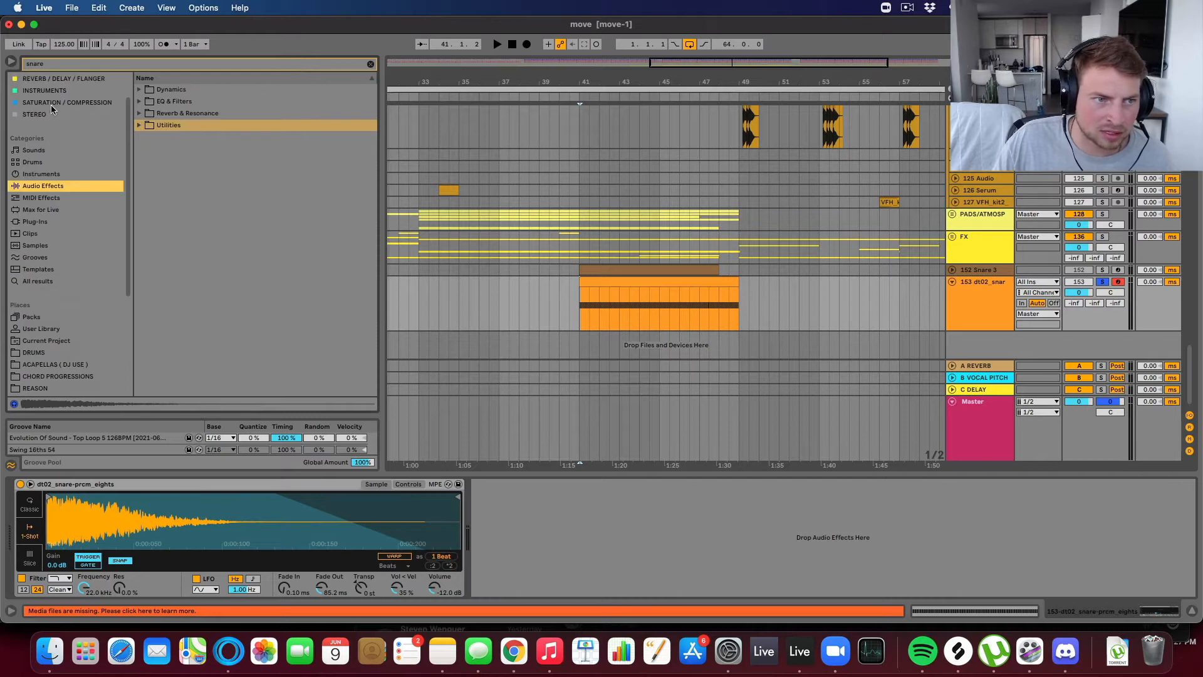
pyautogui.click(53, 101)
pyautogui.moveTo(155, 92); pyautogui.dragTo(533, 531)
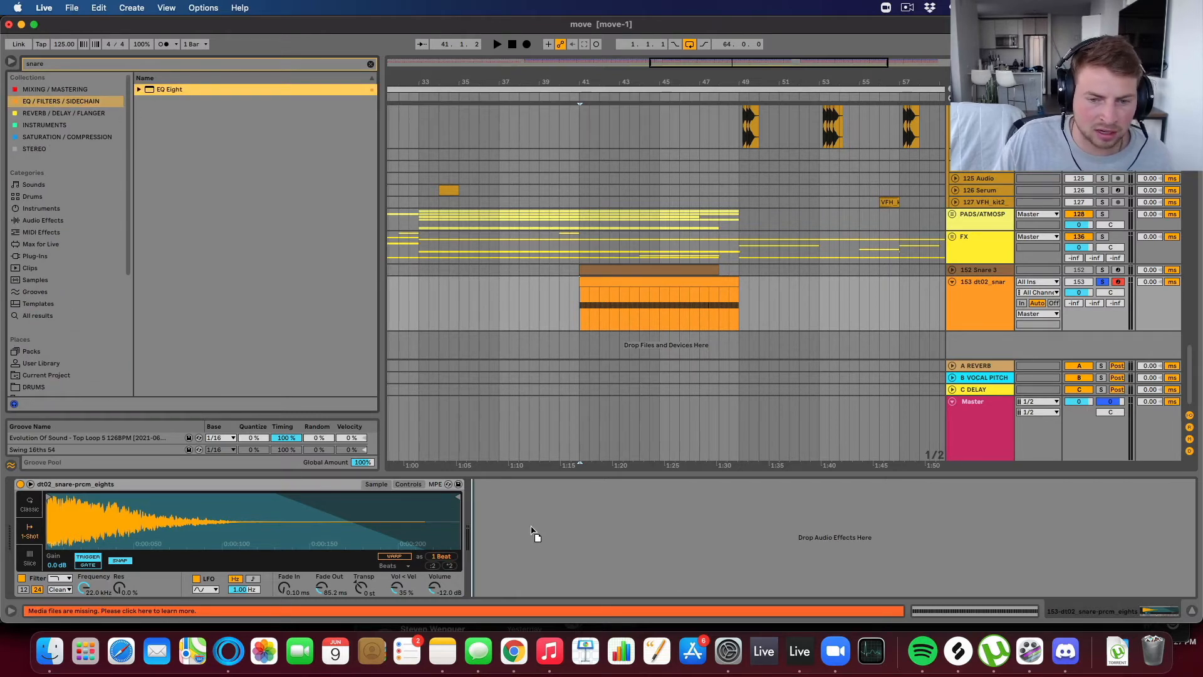
pyautogui.moveTo(476, 447); pyautogui.dragTo(589, 529)
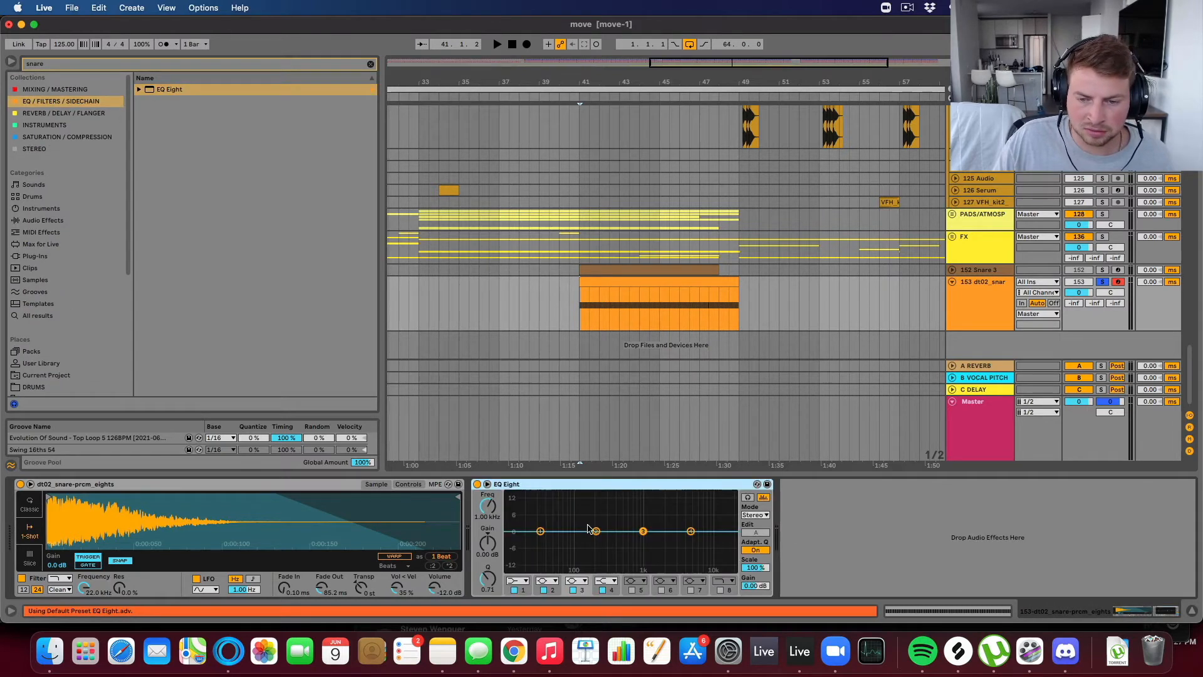
# Step: Set EQ Eight's band 1 to a low cut and use band 8 as a high cut to roll off the highs
pyautogui.click(519, 581)
pyautogui.click(522, 506)
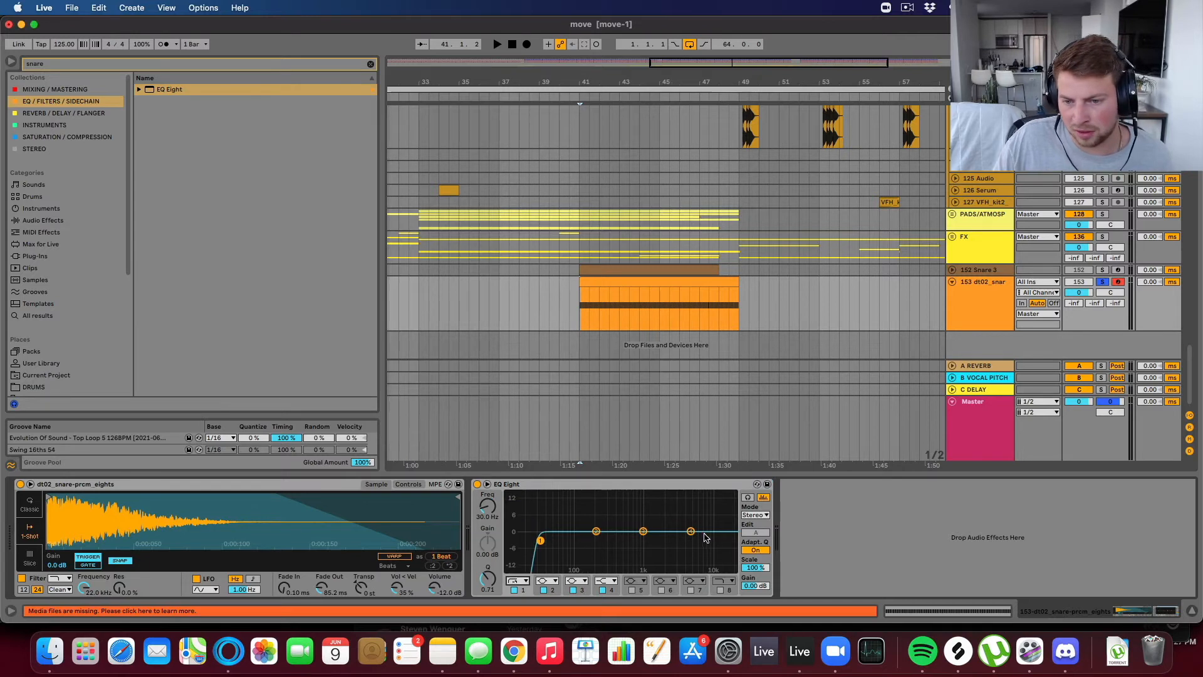
pyautogui.click(720, 589)
pyautogui.moveTo(728, 540); pyautogui.dragTo(697, 540)
# Step: Boost EQ Eight's band 2 slightly and move the low cut to 80.8 Hz while listening to the snare
pyautogui.moveTo(597, 535)
pyautogui.mouseDown()
pyautogui.moveTo(607, 496)
pyautogui.moveTo(599, 522)
pyautogui.mouseUp()
pyautogui.press('space')
pyautogui.moveTo(537, 545); pyautogui.dragTo(568, 543)
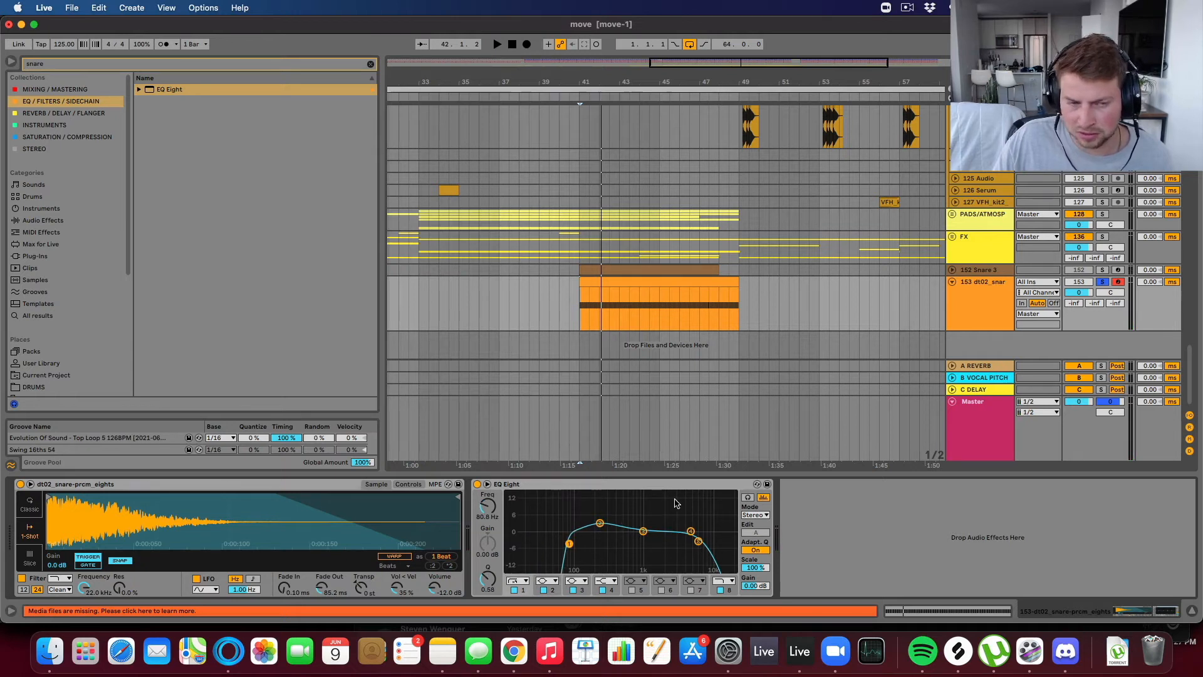
# Step: Add Auto Filter after EQ Eight on the snare track and assign it to the EQ / Filters / Sidechain collection
pyautogui.click(370, 64)
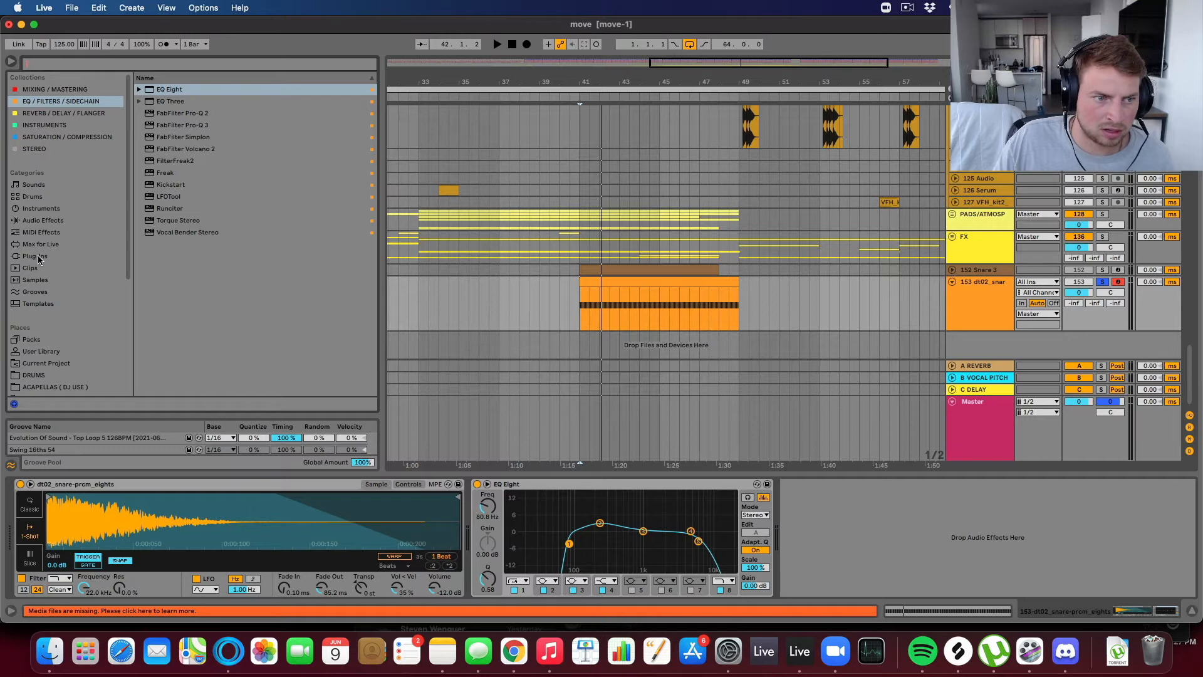
pyautogui.click(43, 220)
pyautogui.click(162, 124)
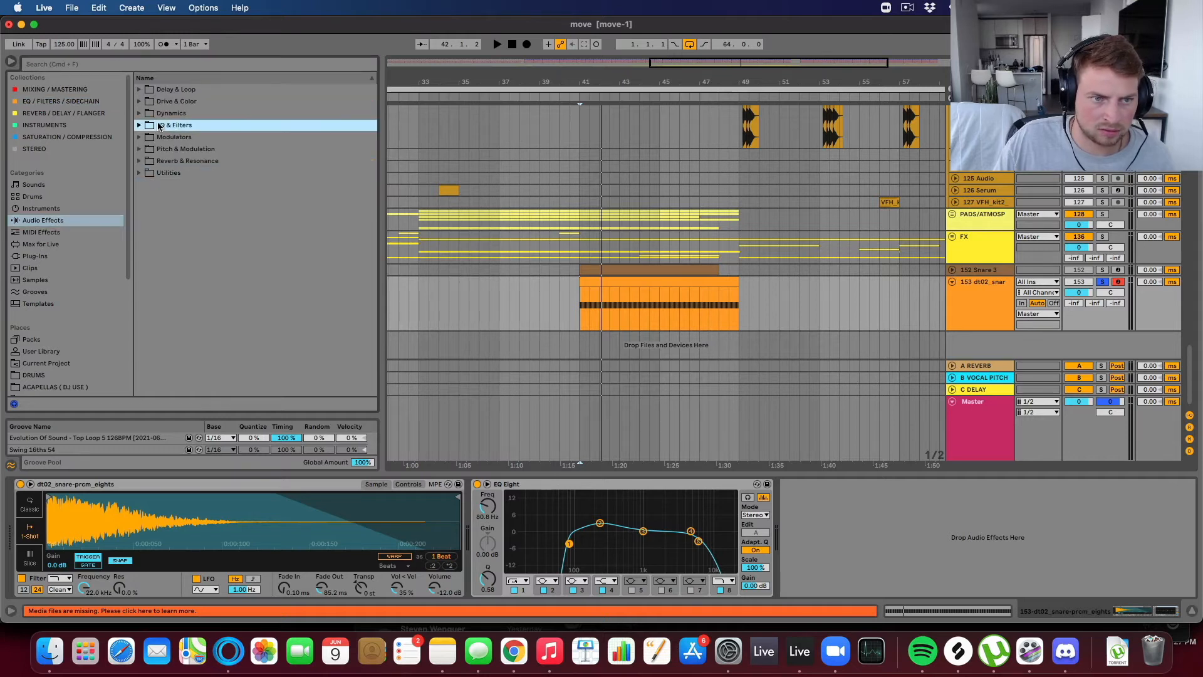
pyautogui.moveTo(182, 138)
pyautogui.mouseDown()
pyautogui.moveTo(663, 345)
pyautogui.moveTo(830, 537)
pyautogui.mouseUp()
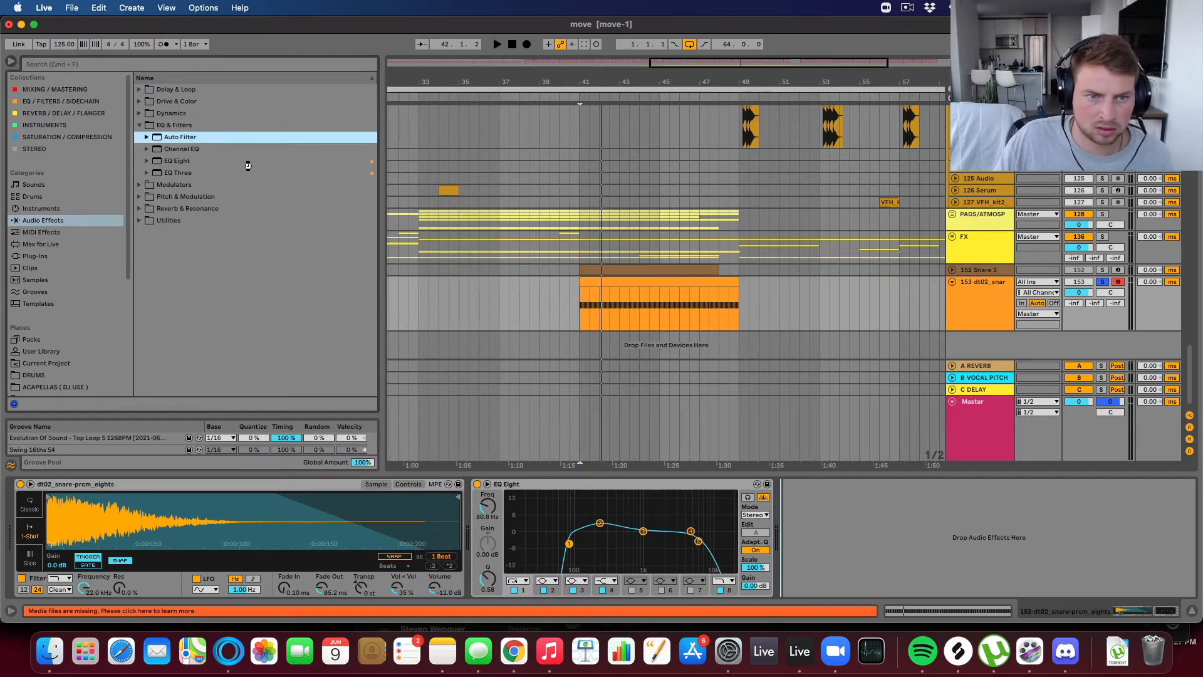
pyautogui.rightClick(178, 137)
pyautogui.click(199, 179)
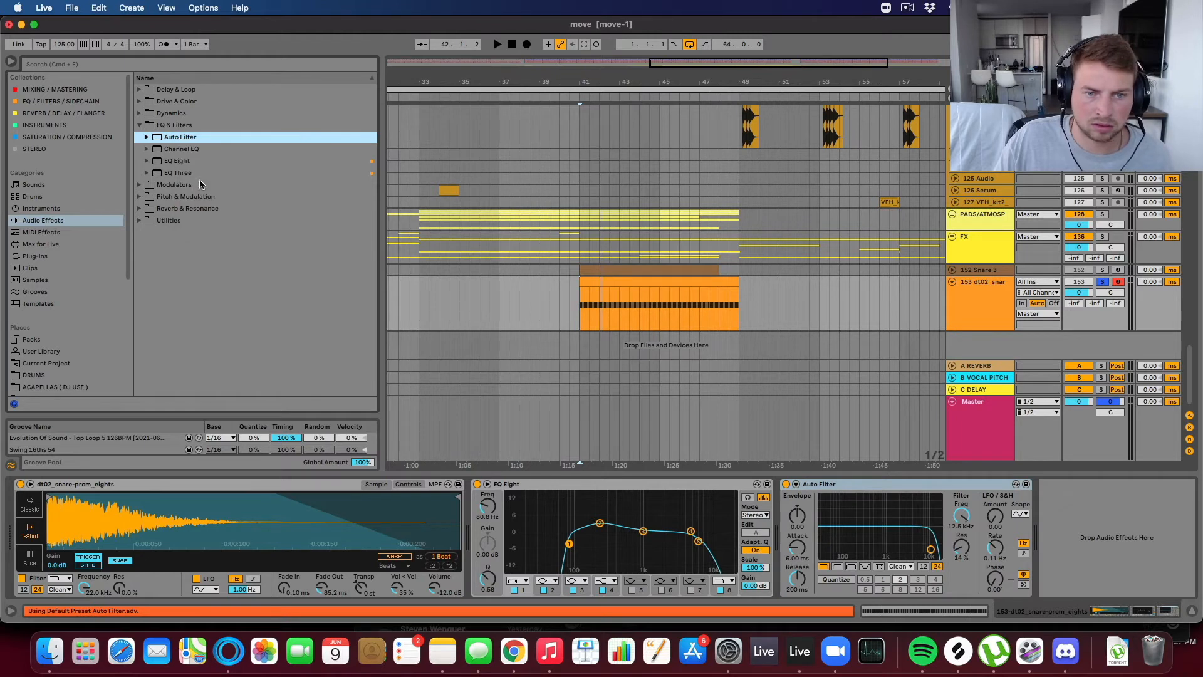
# Step: Unsolo the snare track and place the playback start just before the snare clip at 40.3.1
pyautogui.click(559, 294)
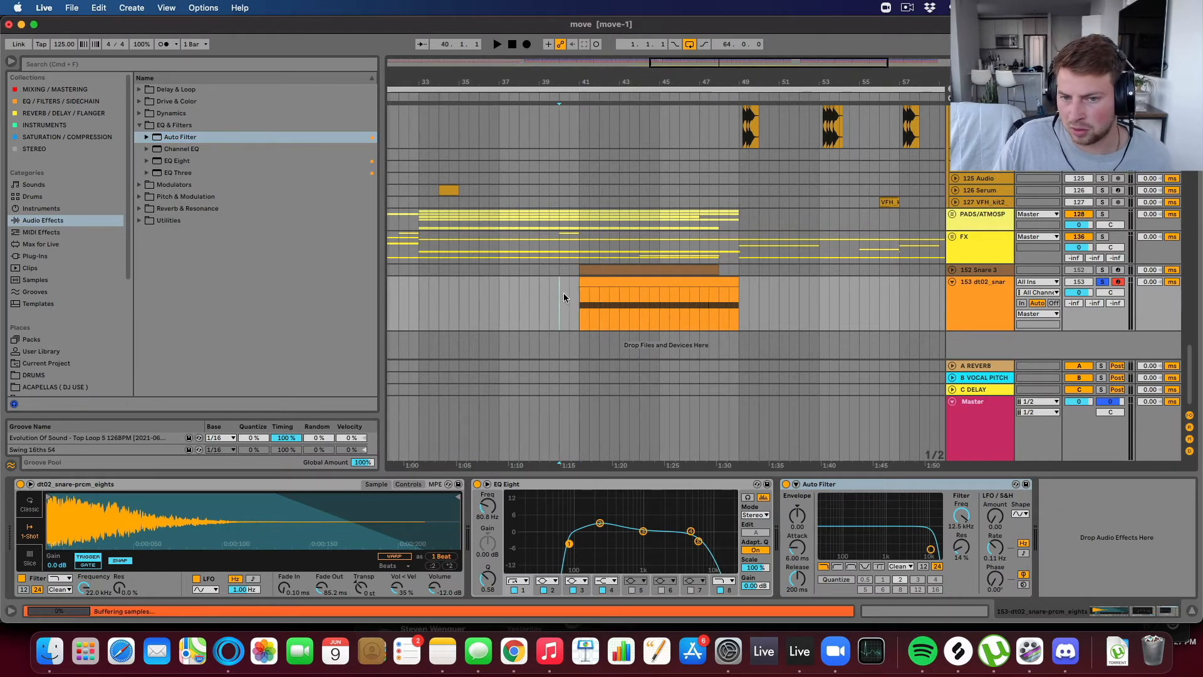
pyautogui.click(1102, 282)
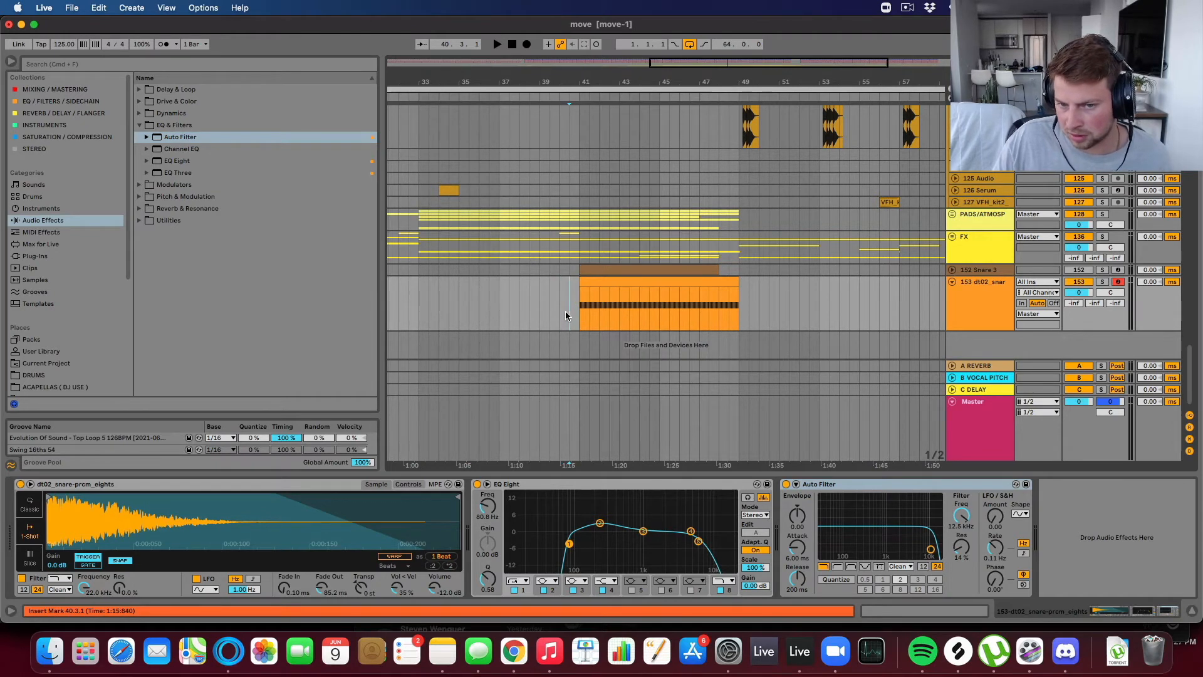
# Step: Lower the snare track's volume to -2.0 dB while listening to the build-up, and set Auto Filter's cutoff frequency to 424 Hz
pyautogui.press('space')
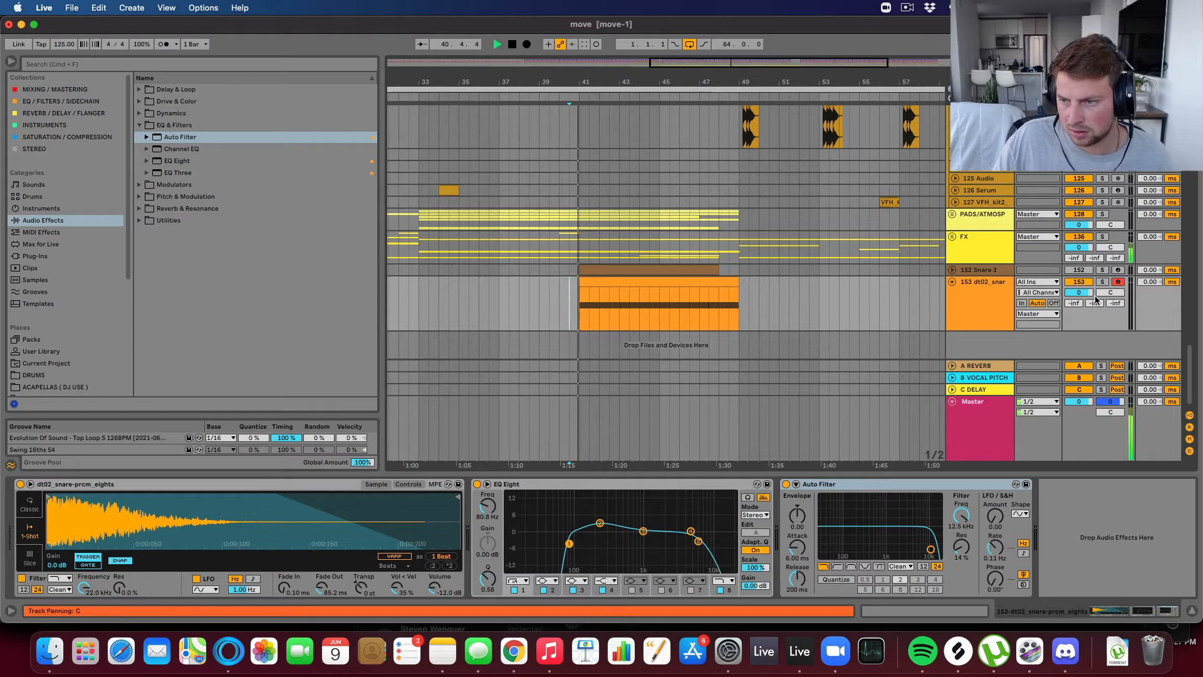
pyautogui.moveTo(1078, 292); pyautogui.dragTo(1089, 297)
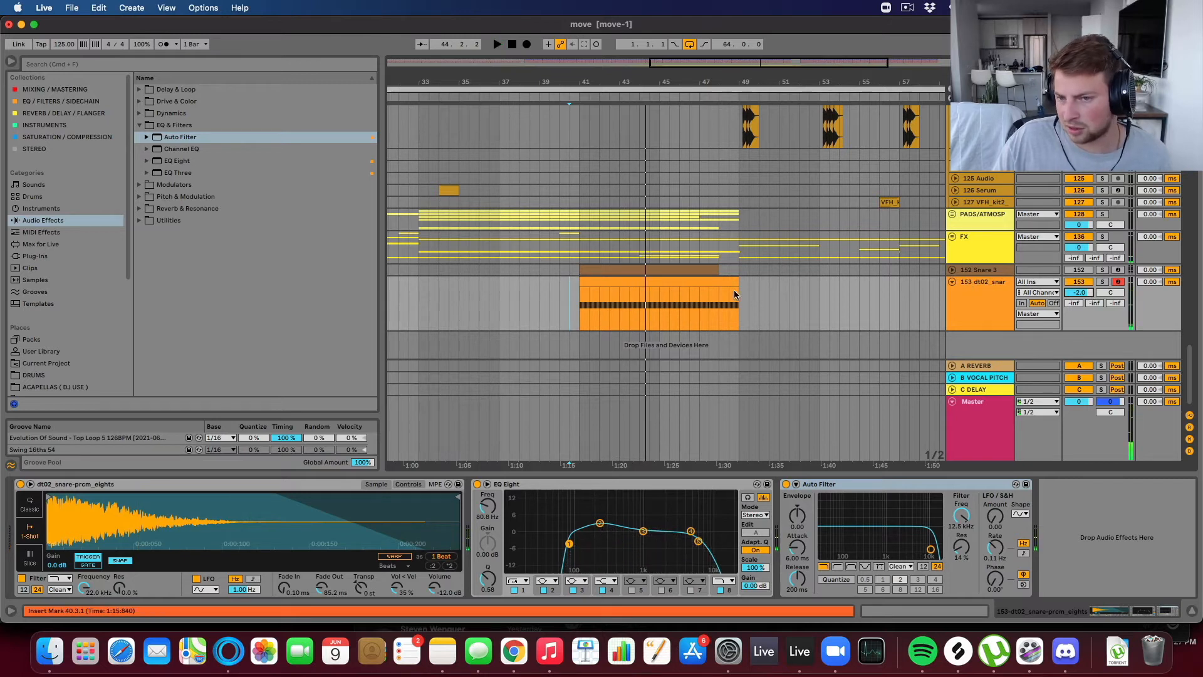
pyautogui.moveTo(960, 522)
pyautogui.mouseDown()
pyautogui.moveTo(960, 504)
pyautogui.moveTo(961, 544)
pyautogui.mouseUp()
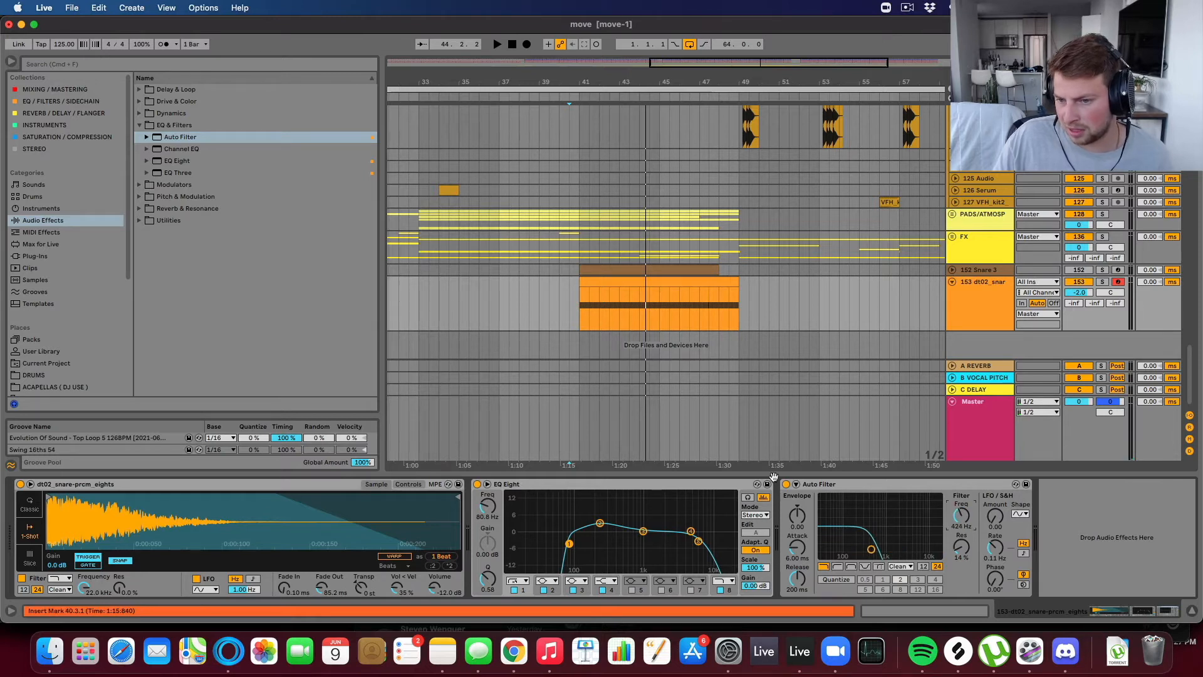
# Step: Automate Auto Filter's frequency as a curved rise across the snare clip starting at about 1.03 kHz, and set its resonance to 24 %
pyautogui.press('a')
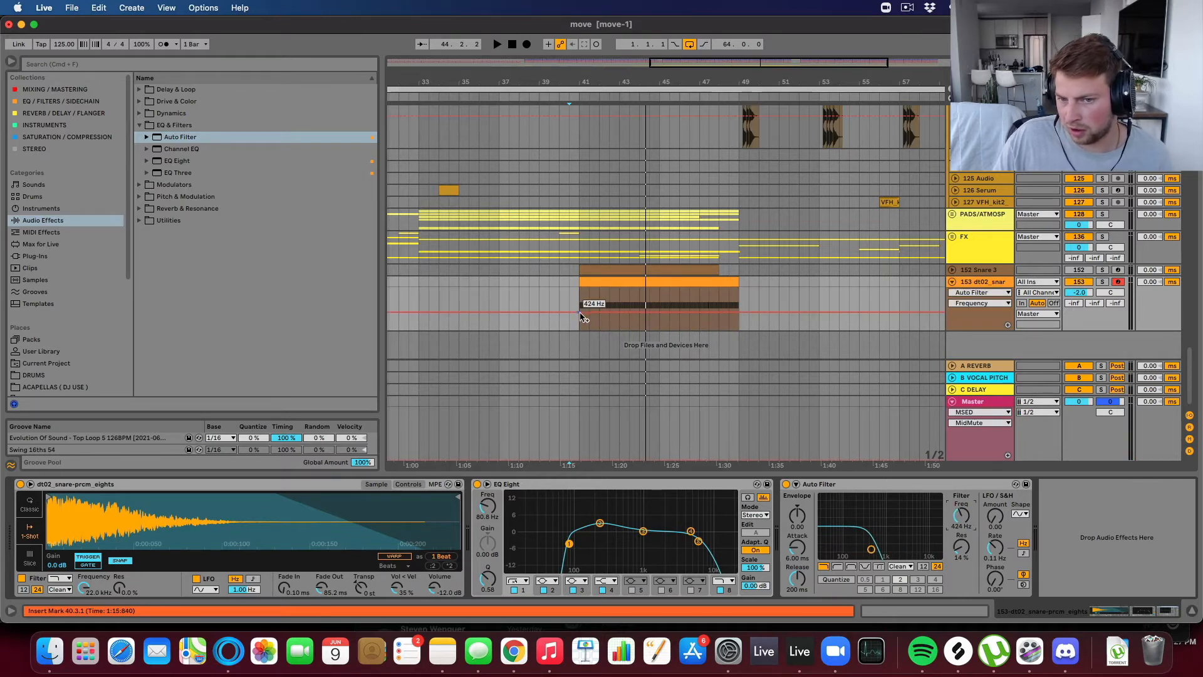
pyautogui.moveTo(740, 312); pyautogui.dragTo(739, 289)
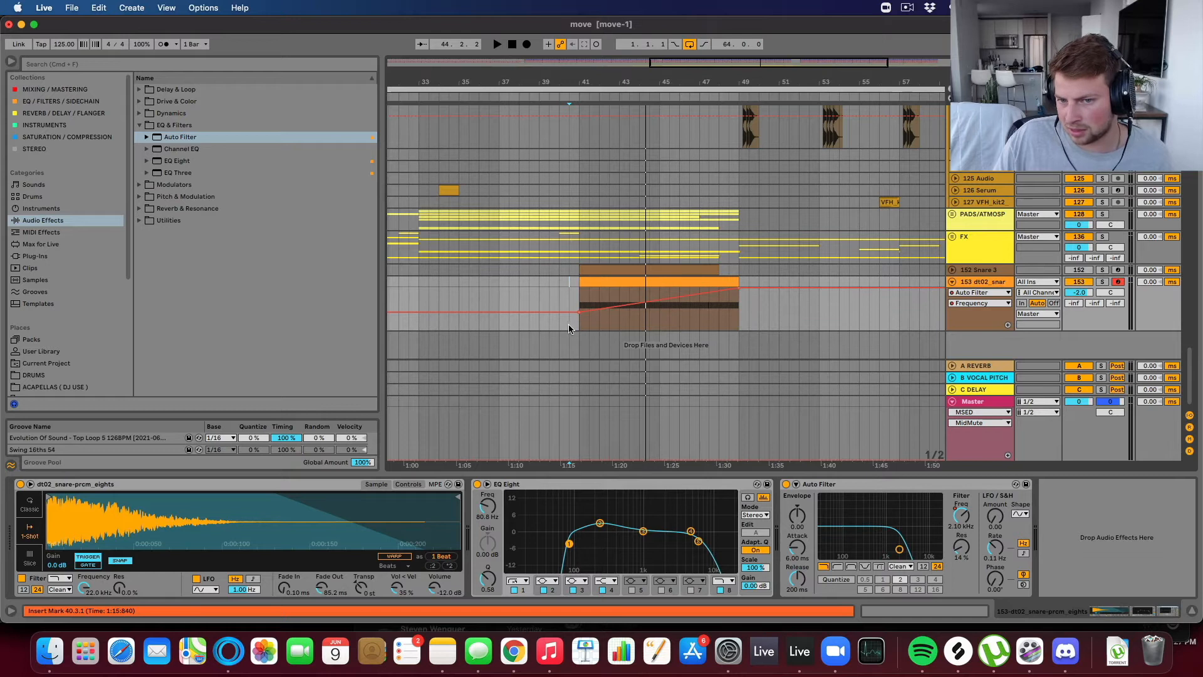
pyautogui.click(569, 286)
pyautogui.press('space')
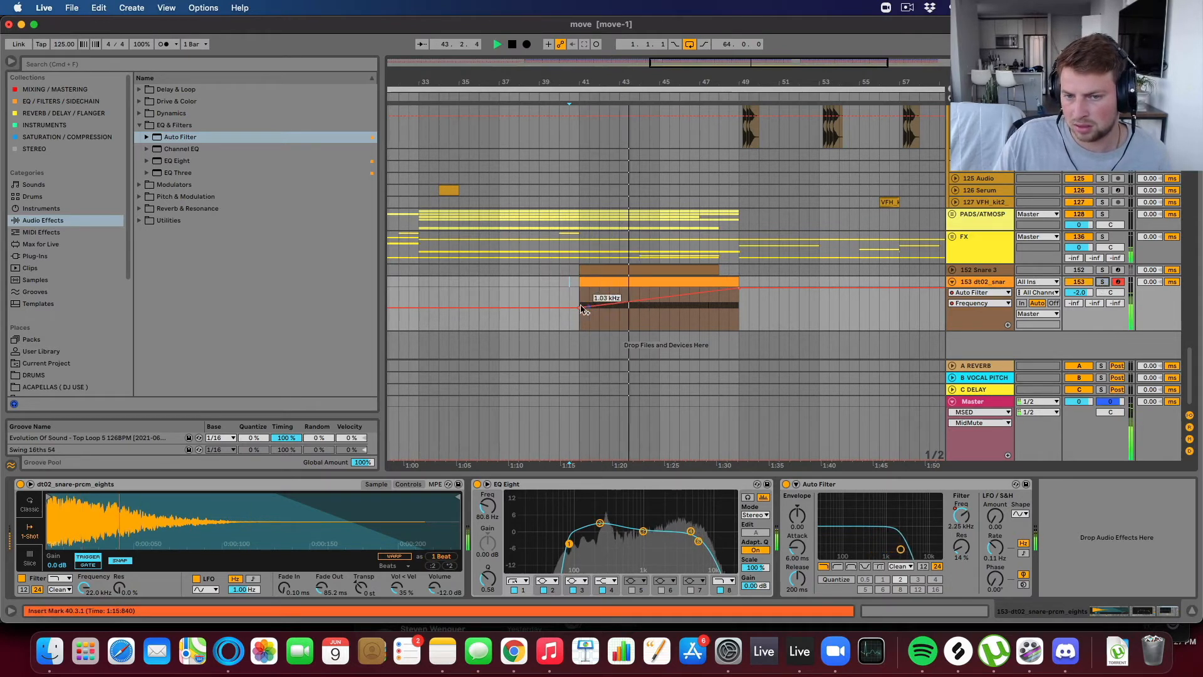
pyautogui.moveTo(584, 307); pyautogui.dragTo(584, 291)
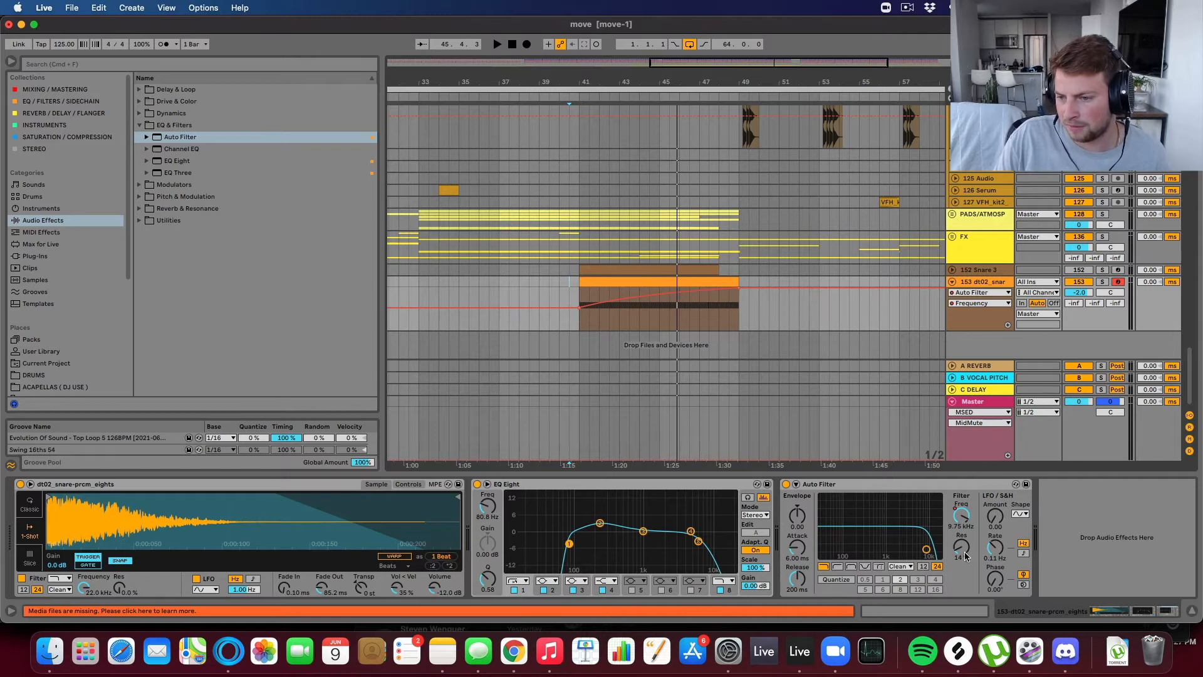
pyautogui.moveTo(965, 557); pyautogui.dragTo(965, 539)
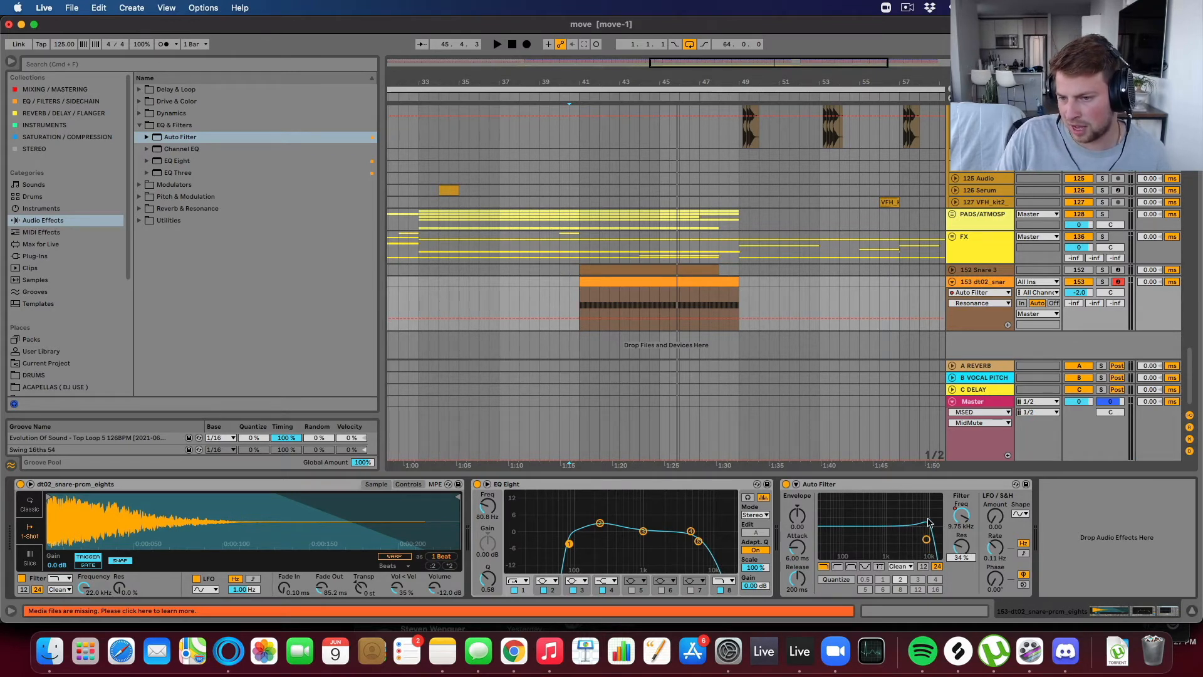
pyautogui.moveTo(963, 561); pyautogui.dragTo(963, 564)
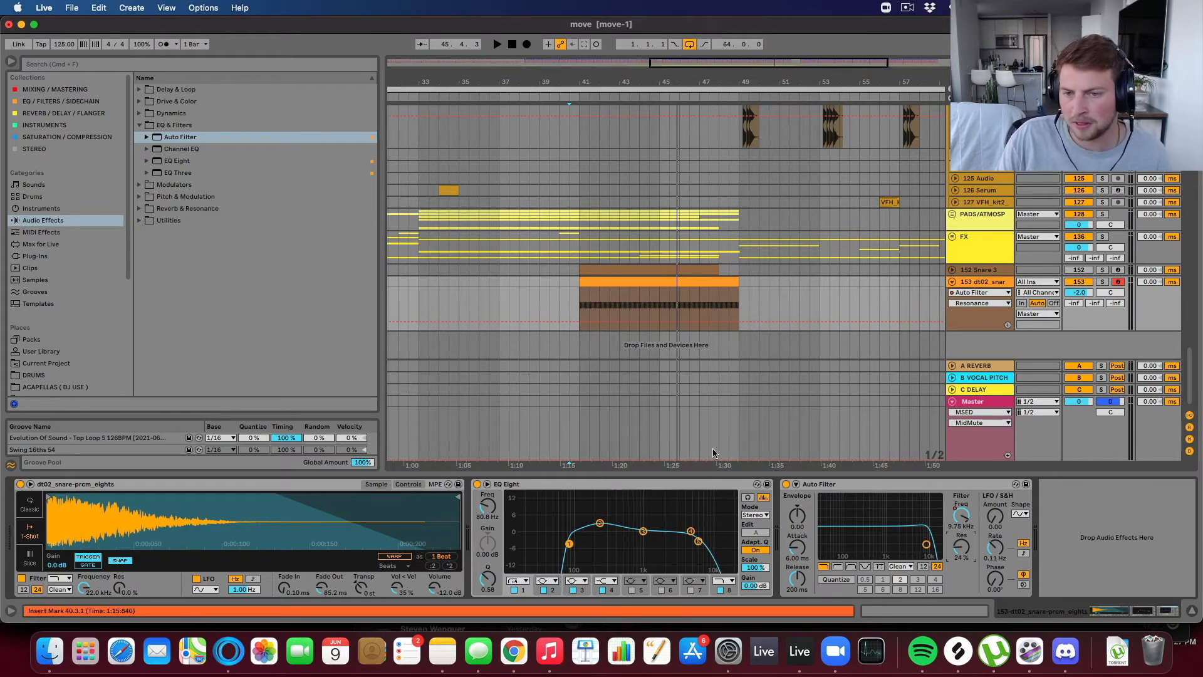
# Step: Open the snare clip's notes and assign it the Swing 16ths 59 groove by hot-swapping from the groove library
pyautogui.doubleClick(647, 284)
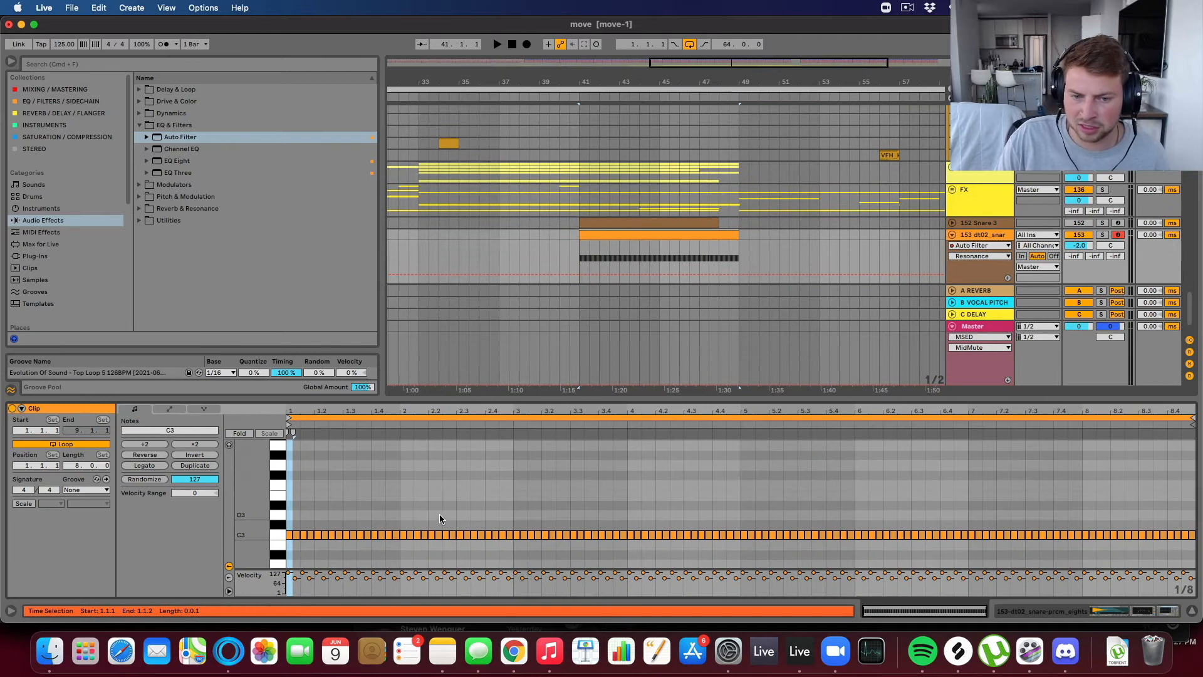
pyautogui.moveTo(303, 413); pyautogui.dragTo(330, 524)
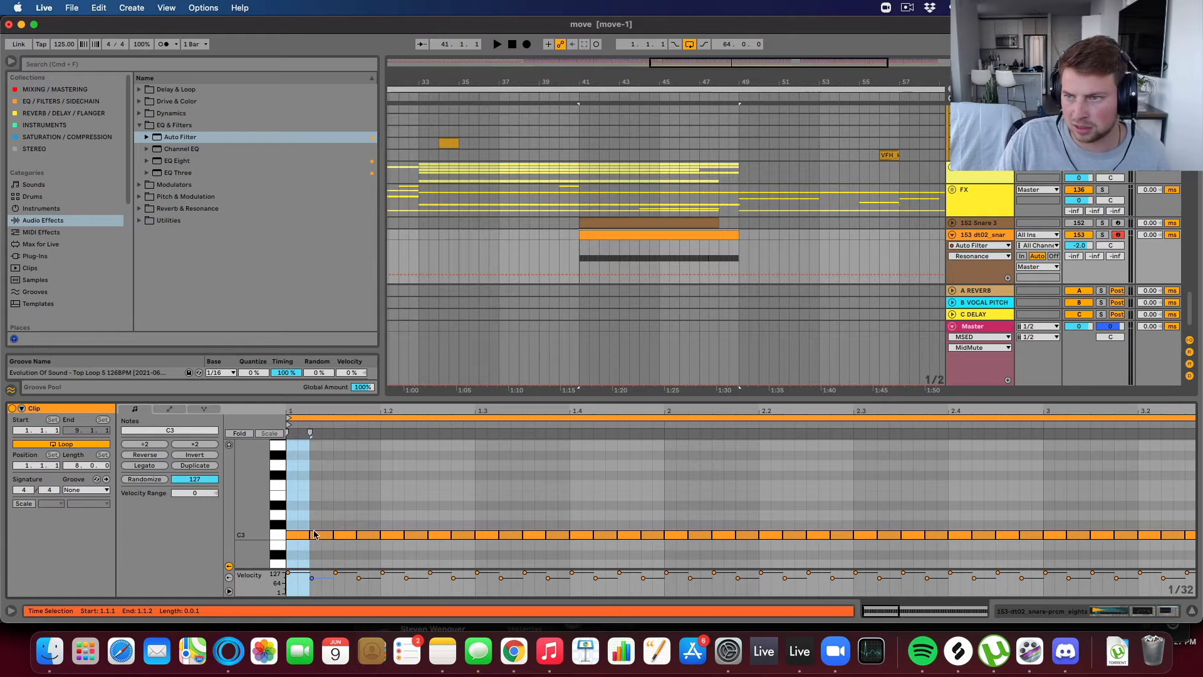
pyautogui.click(310, 513)
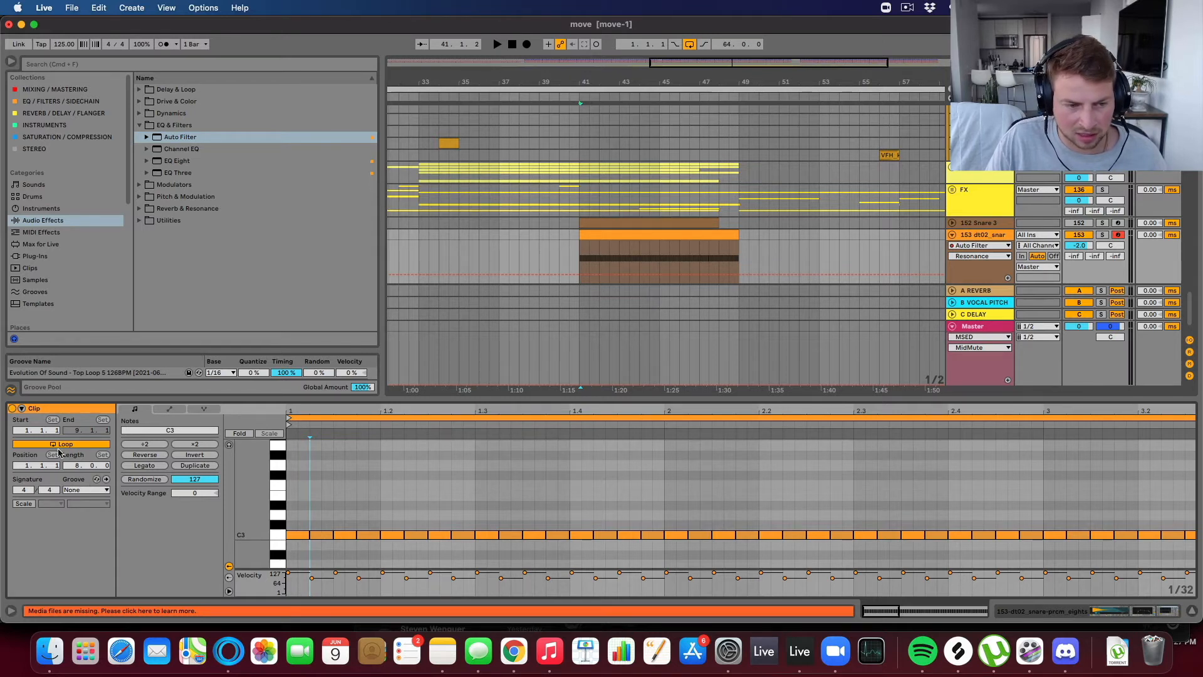
pyautogui.scroll(-12, 218, 253)
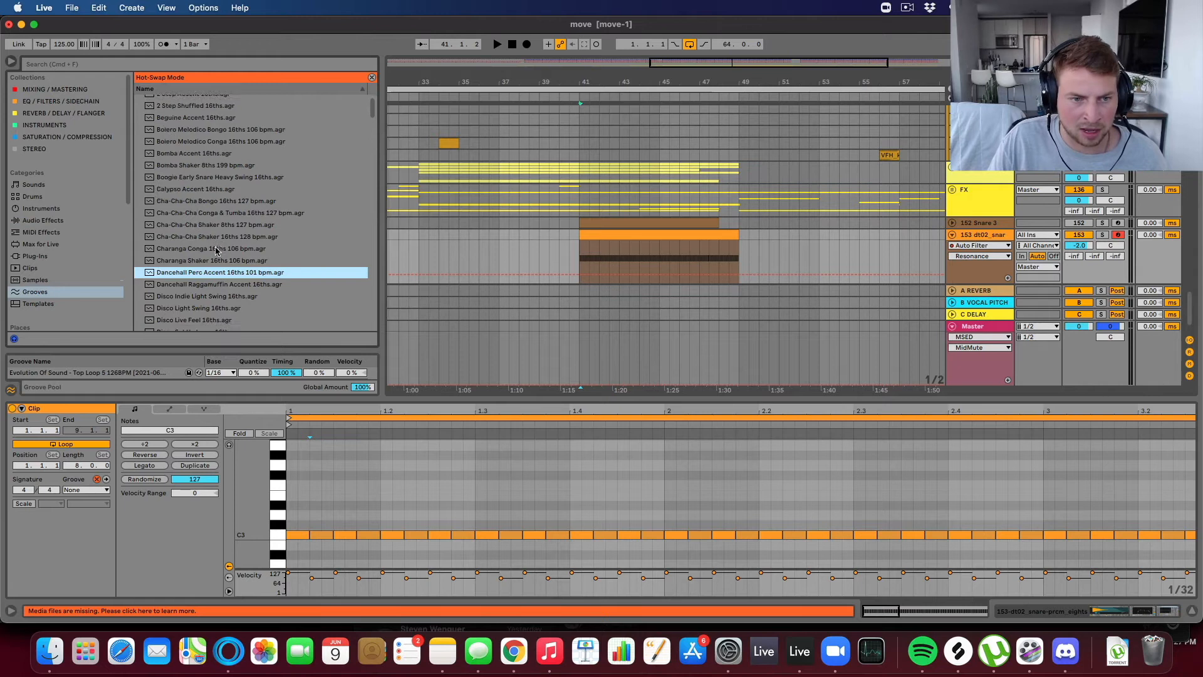
pyautogui.click(205, 268)
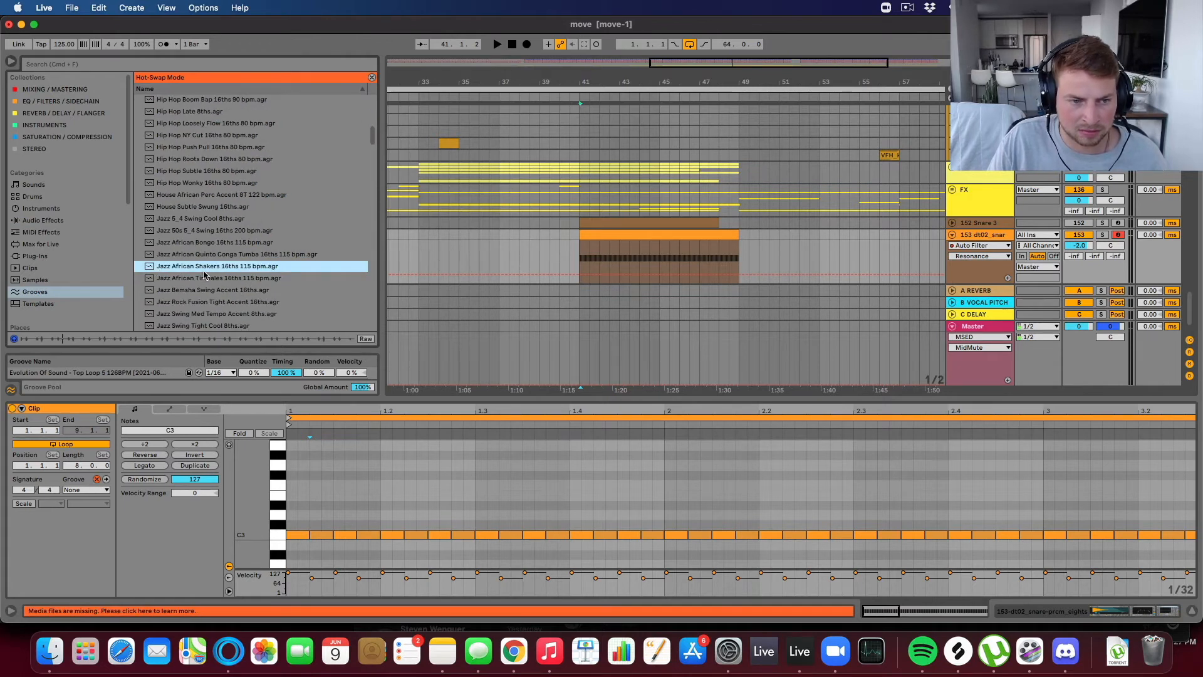
pyautogui.scroll(-15, 204, 273)
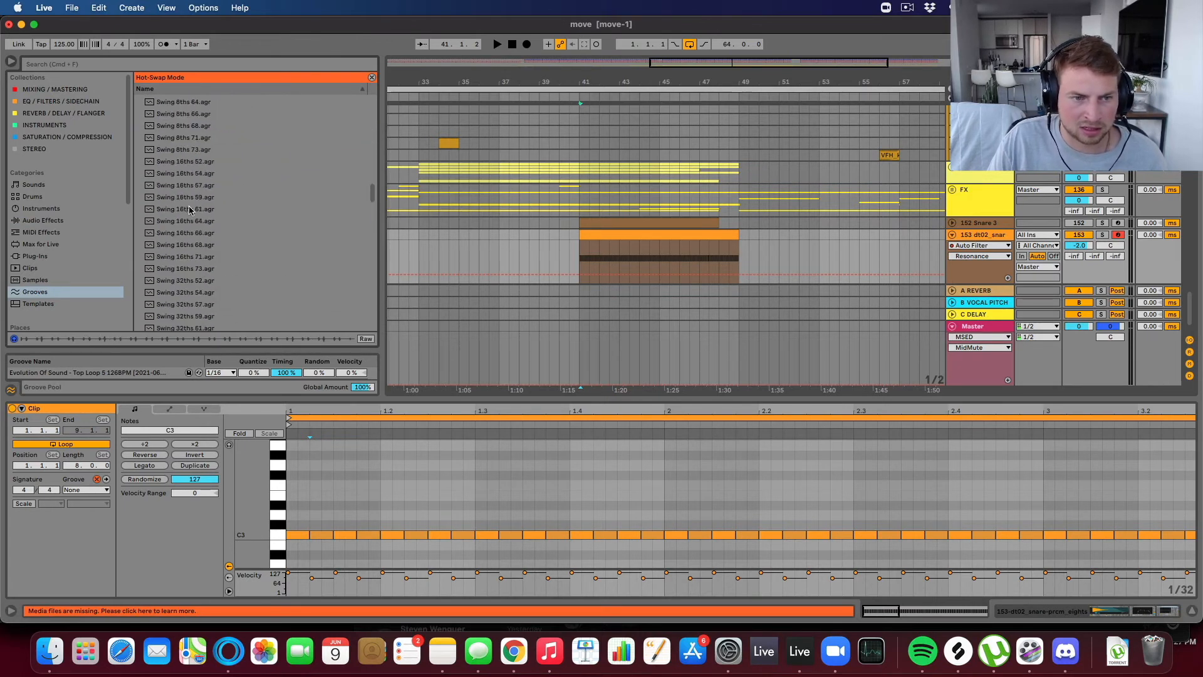
pyautogui.click(201, 198)
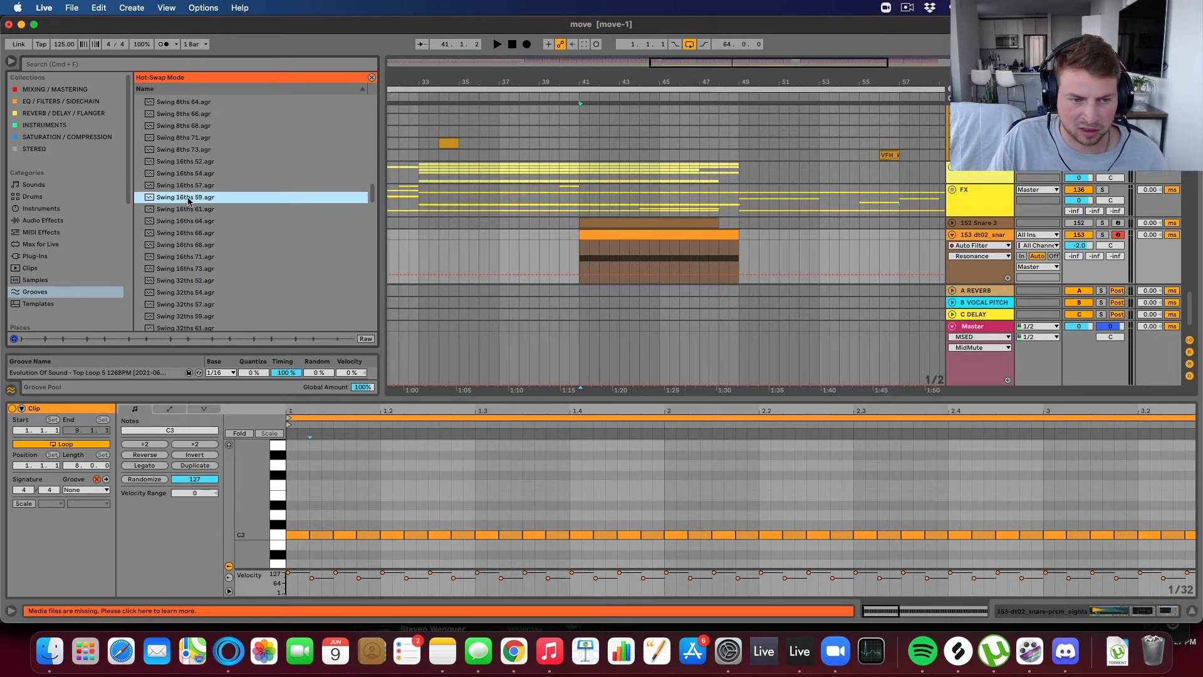
pyautogui.doubleClick(197, 198)
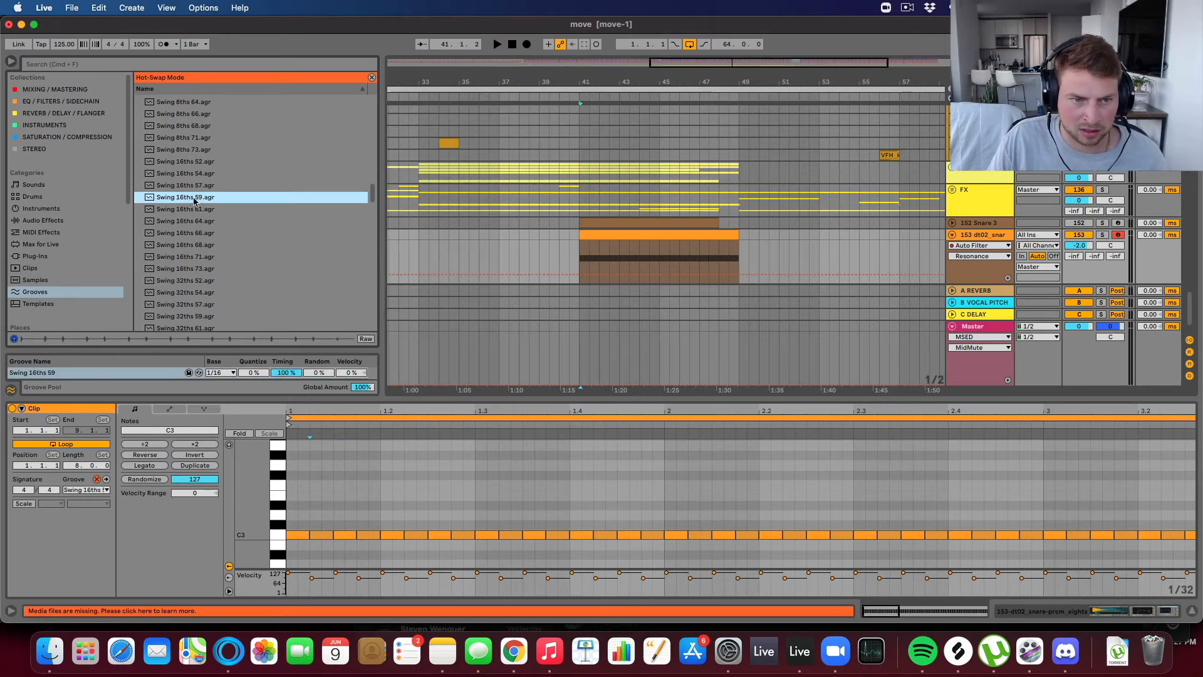
# Step: Commit the Swing 16ths 59 groove to the snare clip and zoom in on the first swung notes
pyautogui.click(104, 490)
pyautogui.click(102, 528)
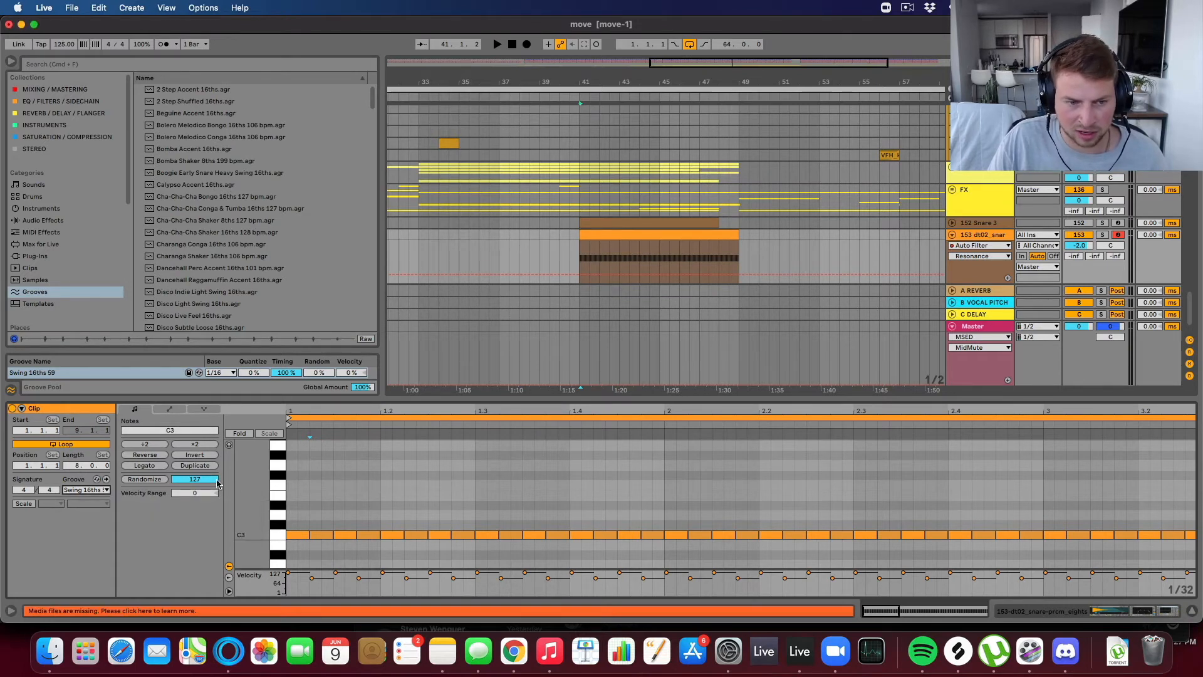
pyautogui.click(106, 479)
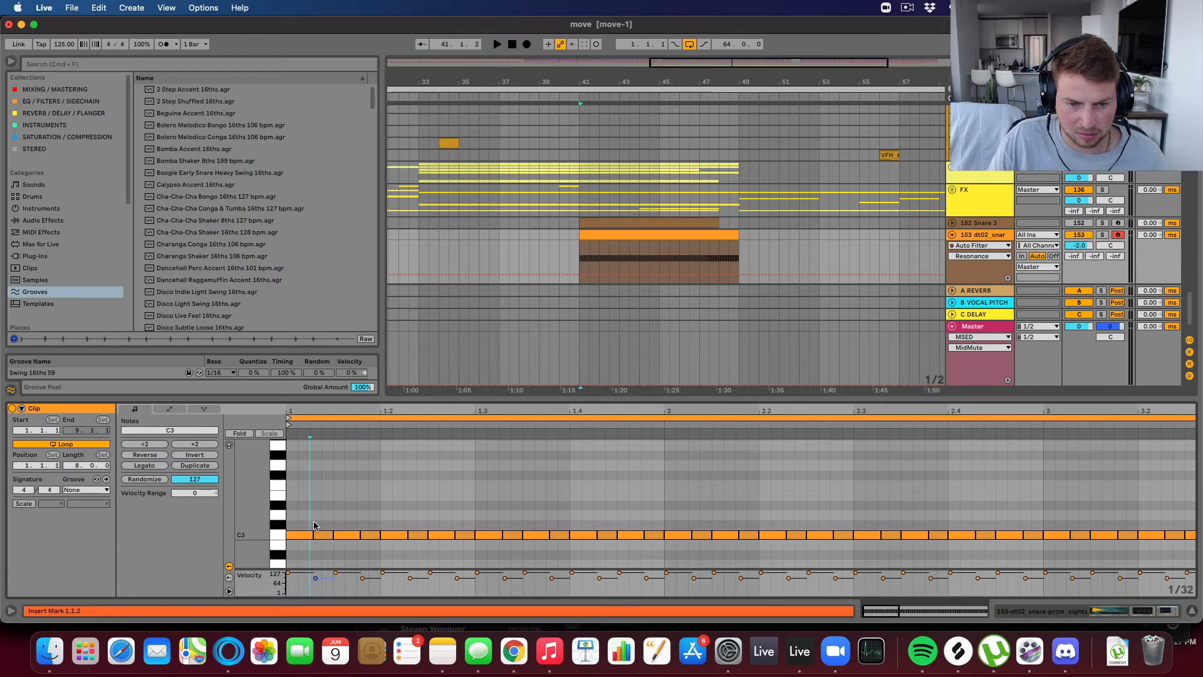
pyautogui.moveTo(312, 411); pyautogui.dragTo(333, 491)
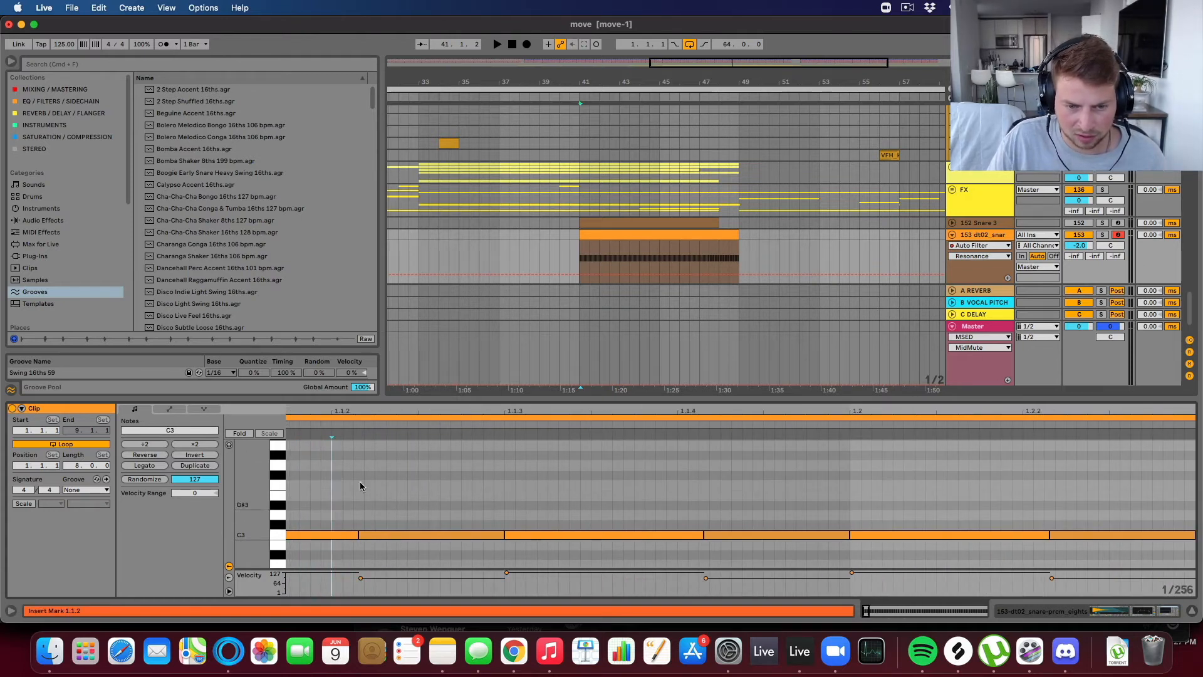
# Step: Listen to the swung snare roll soloed from bar 41, and unsolo the track after stopping playback
pyautogui.click(696, 234)
pyautogui.press('space')
pyautogui.click(1082, 236)
pyautogui.click(1101, 236)
pyautogui.click(967, 238)
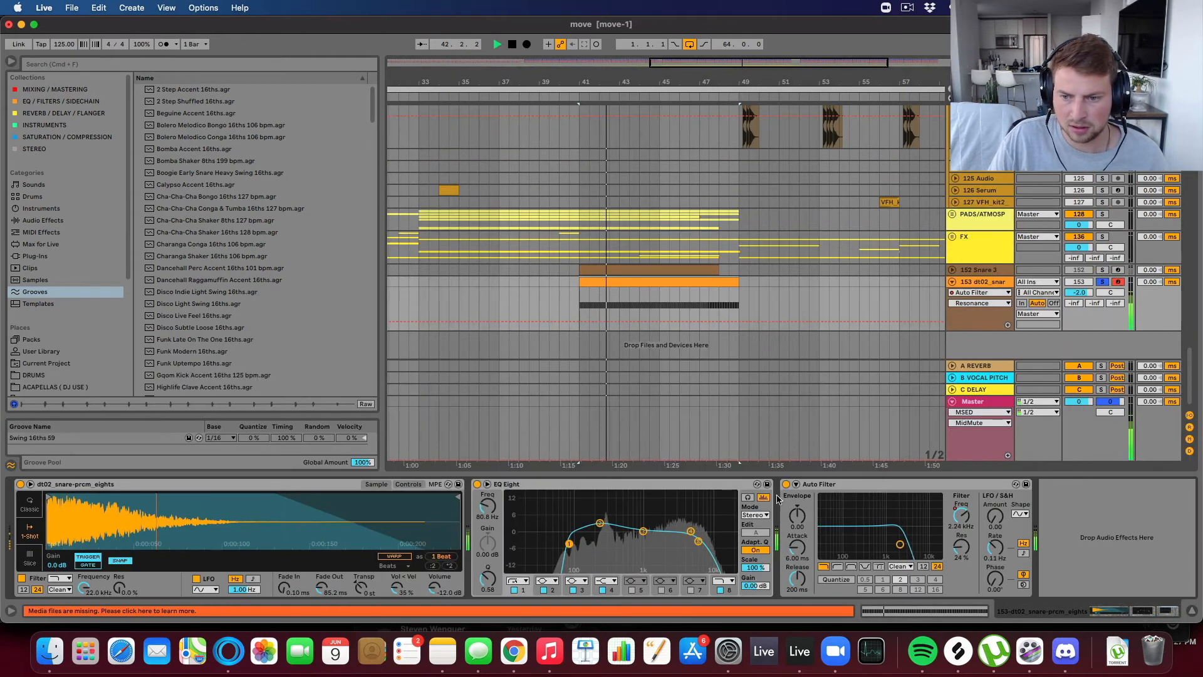
pyautogui.press('space')
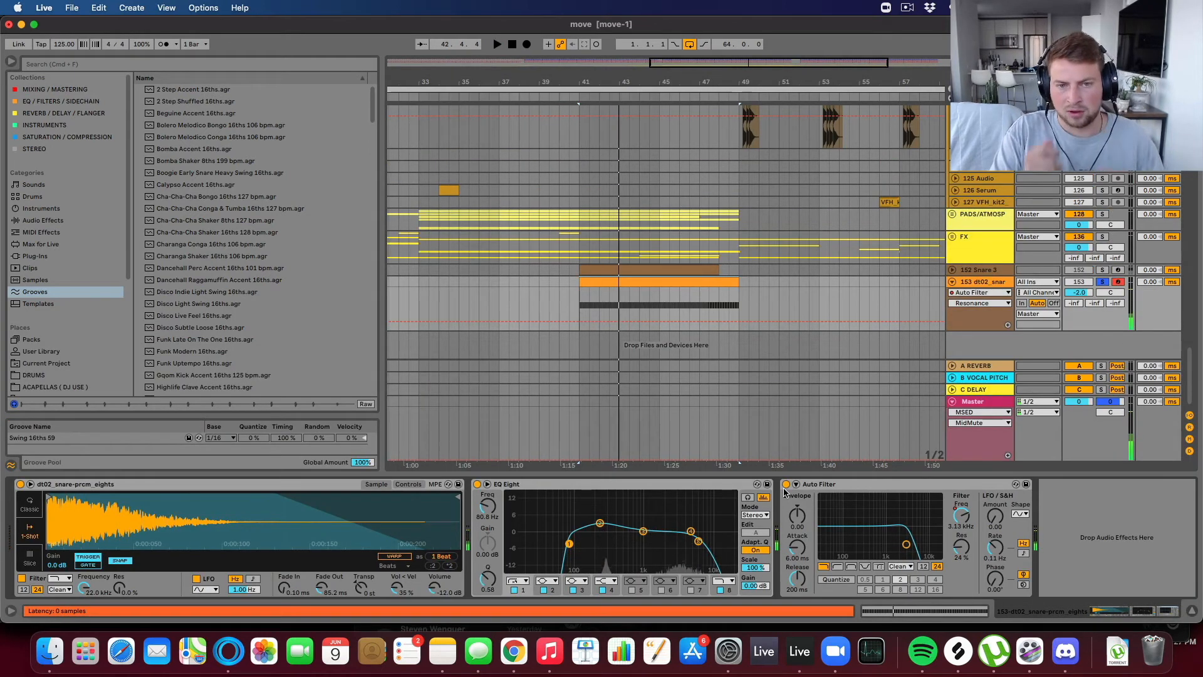
pyautogui.click(1102, 282)
pyautogui.click(596, 295)
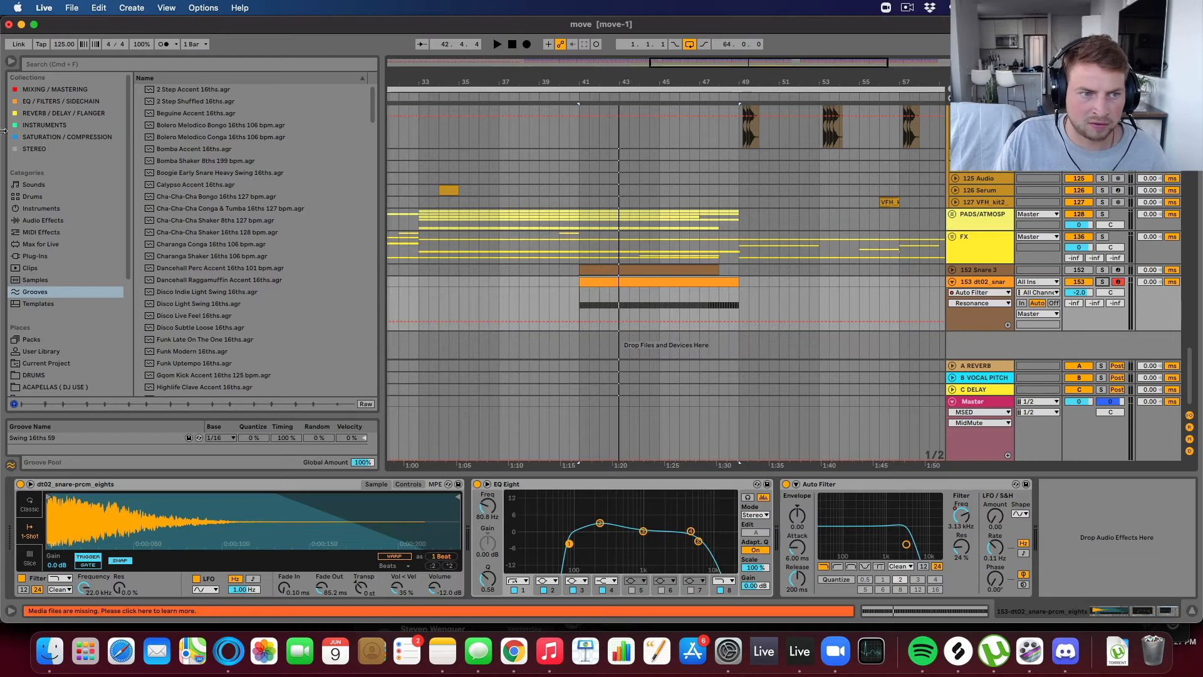
# Step: Add a second Auto Filter at the end of the snare chain as a high-pass with its frequency at 26.0 Hz
pyautogui.click(56, 102)
pyautogui.moveTo(169, 92)
pyautogui.mouseDown()
pyautogui.moveTo(1116, 448)
pyautogui.moveTo(1078, 522)
pyautogui.mouseUp()
pyautogui.moveTo(875, 515); pyautogui.dragTo(875, 516)
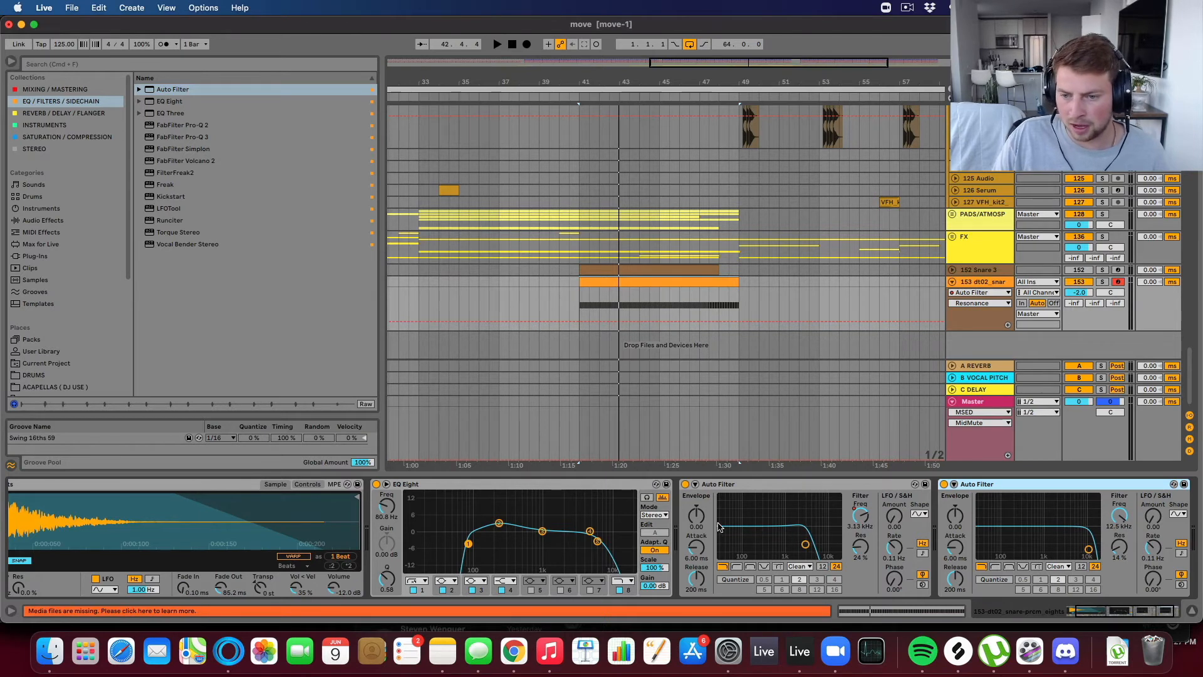
pyautogui.click(995, 566)
pyautogui.moveTo(1131, 513); pyautogui.dragTo(1132, 583)
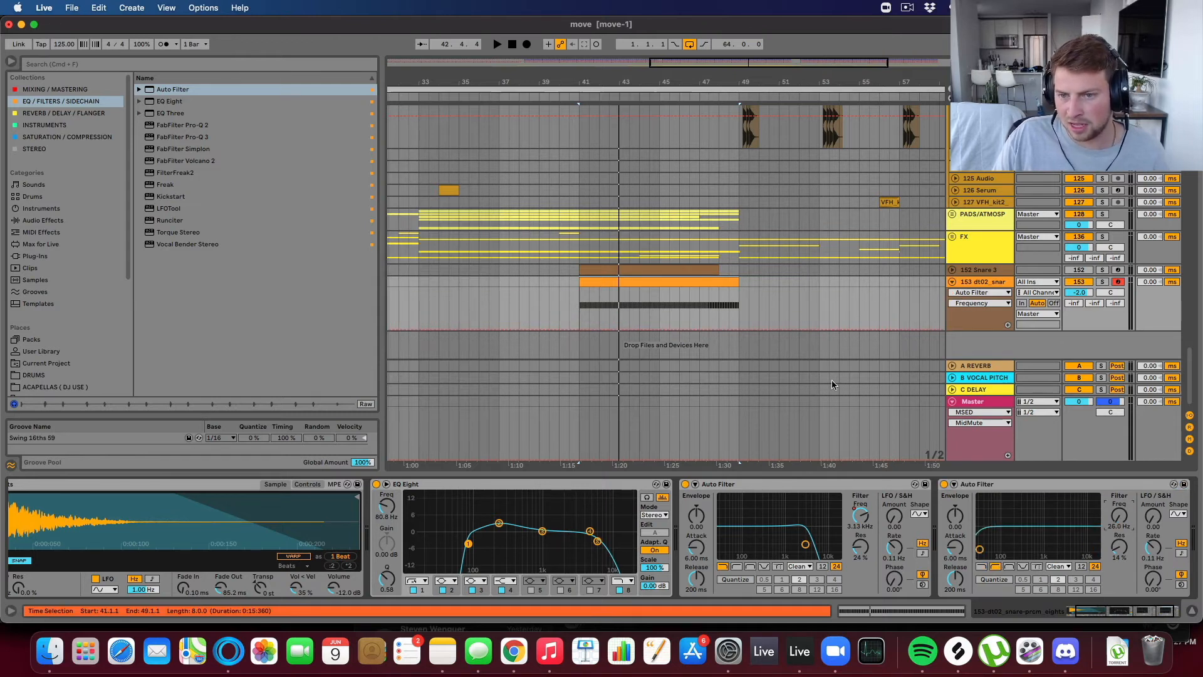
# Step: Automate the second Auto Filter's frequency to stay at 26.0 Hz until bar 48 and sweep up to about 6.06 kHz at bar 49
pyautogui.click(719, 330)
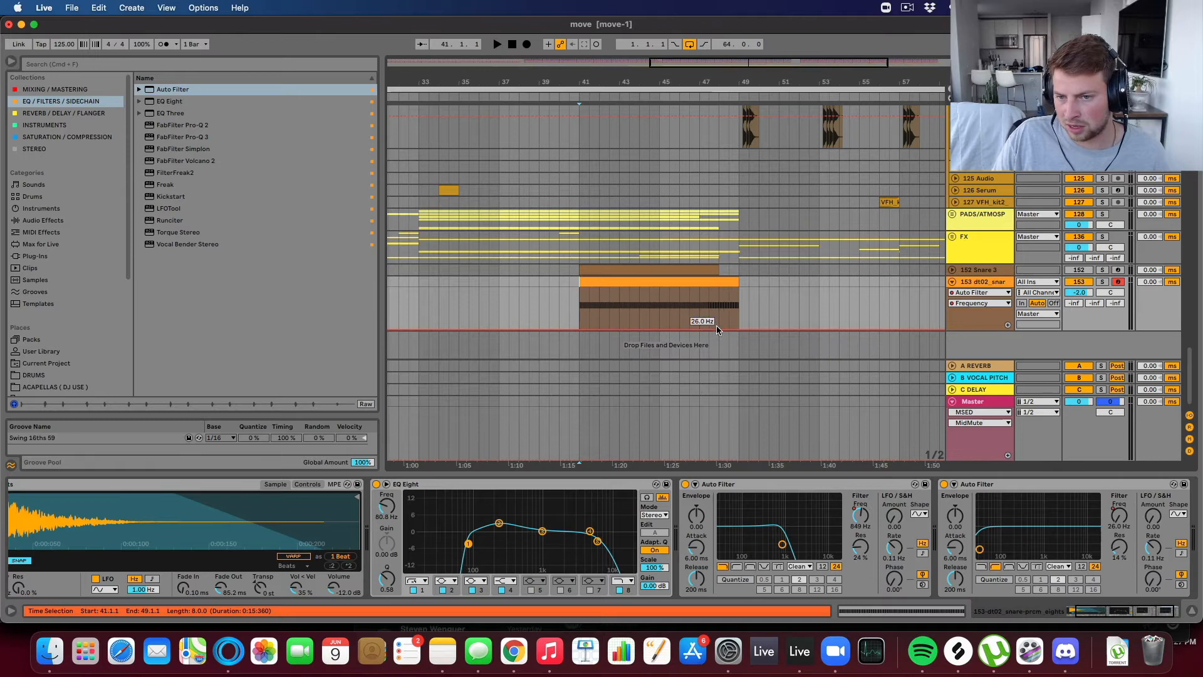
pyautogui.click(702, 306)
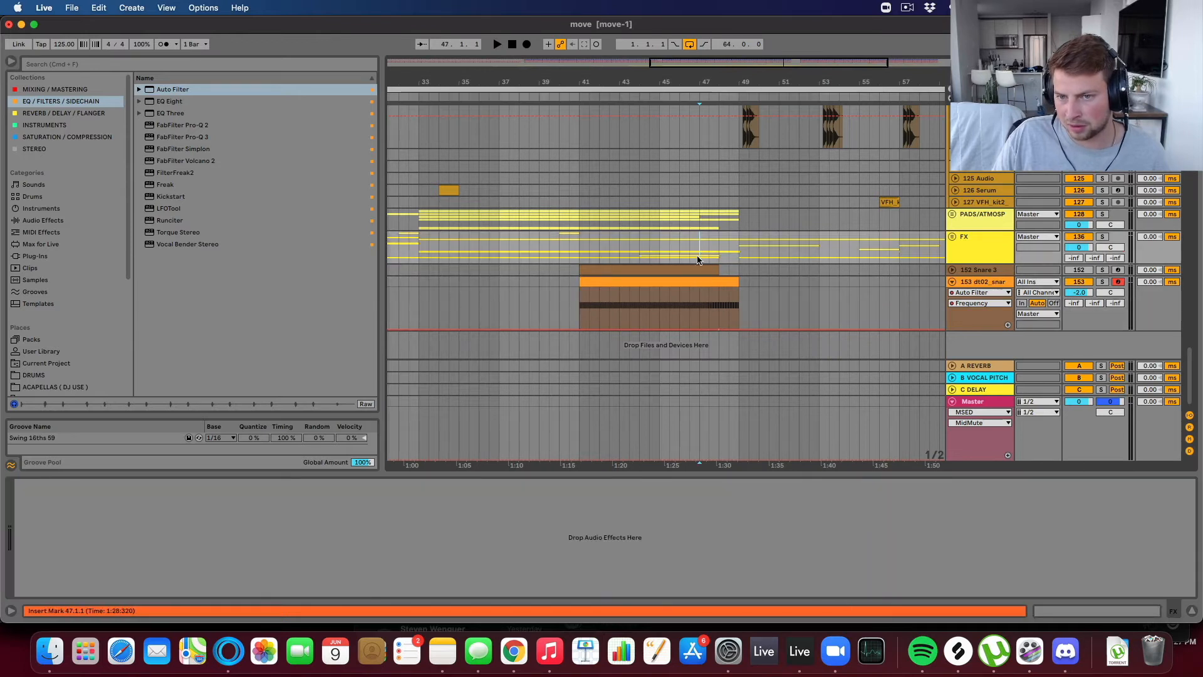
pyautogui.press('space')
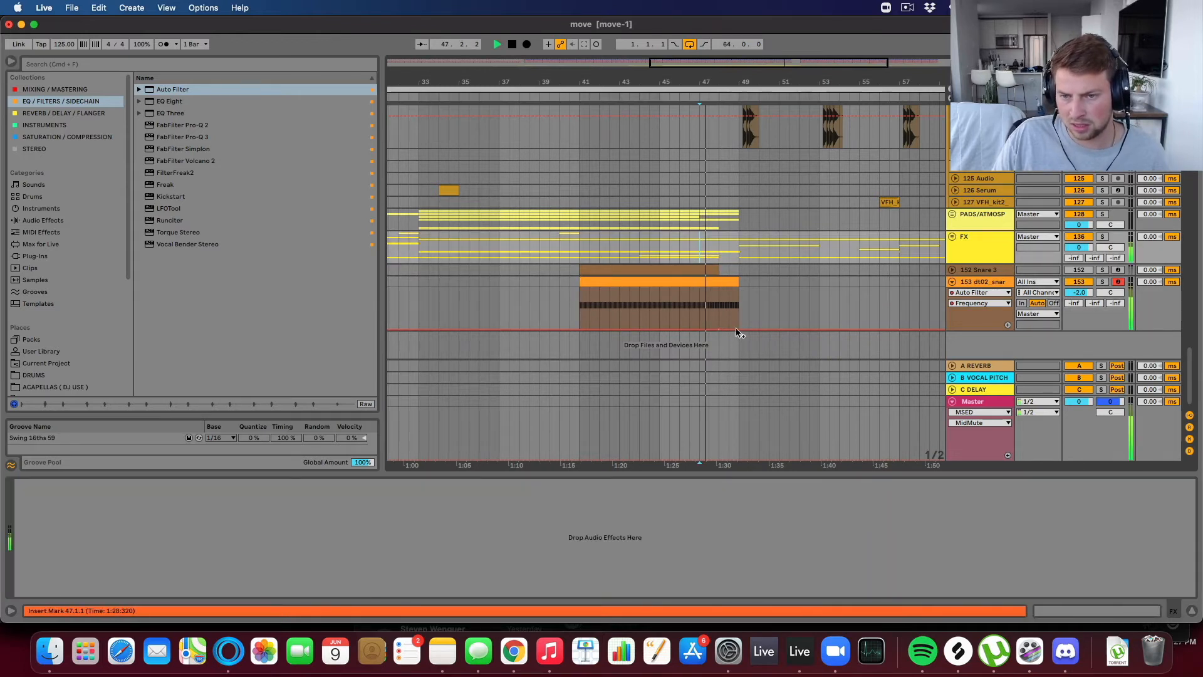
pyautogui.click(740, 333)
pyautogui.moveTo(740, 333); pyautogui.dragTo(740, 295)
pyautogui.press('space')
# Step: Solo the snare track and listen to the high-pass sweep from 48.1.1
pyautogui.click(1104, 282)
pyautogui.click(721, 303)
pyautogui.press('space')
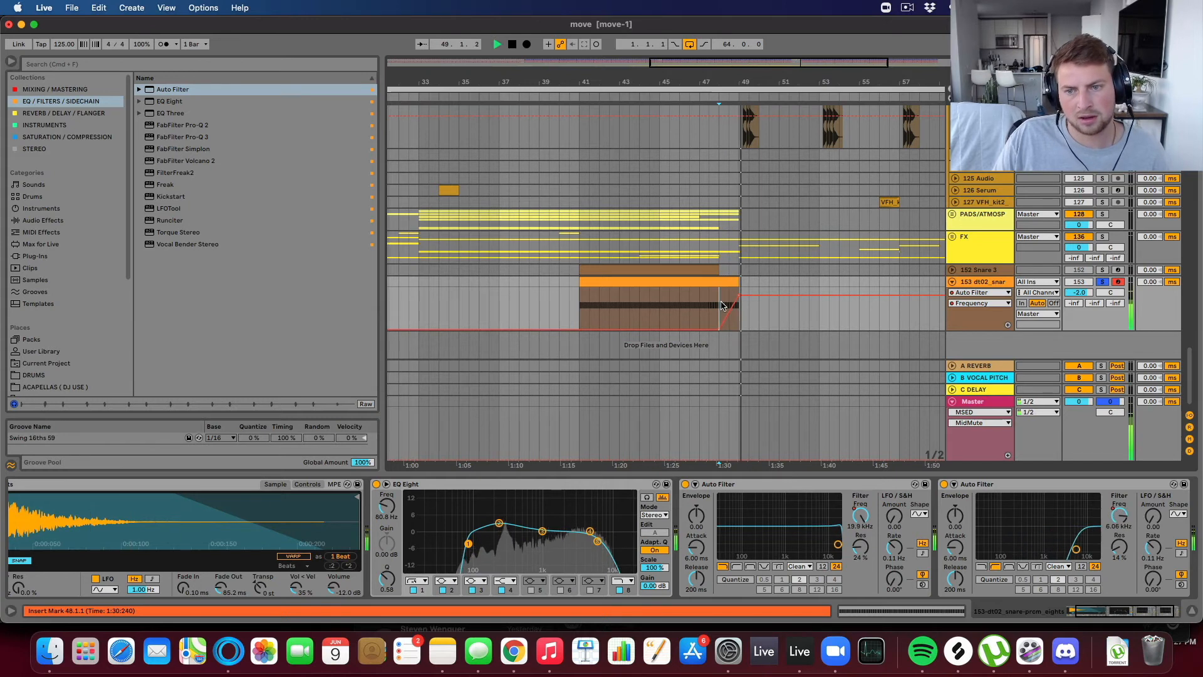
pyautogui.press('space')
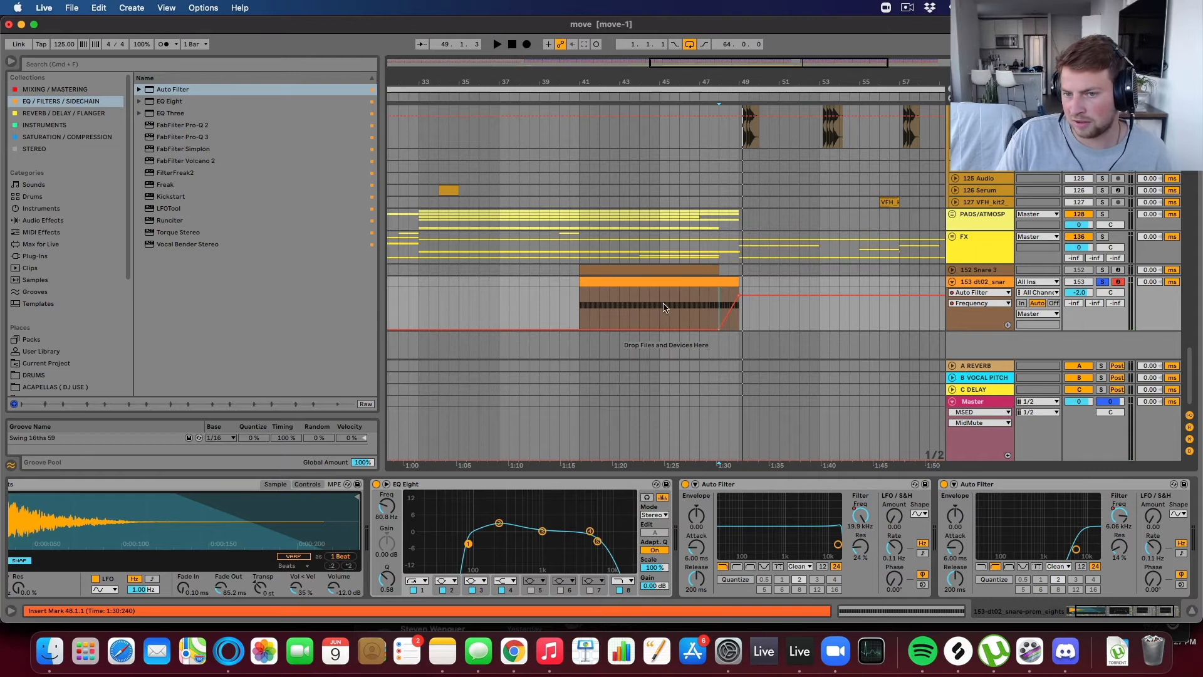
# Step: Collapse both Auto Filters and EQ Eight in the snare track's device chain
pyautogui.doubleClick(987, 484)
pyautogui.doubleClick(839, 483)
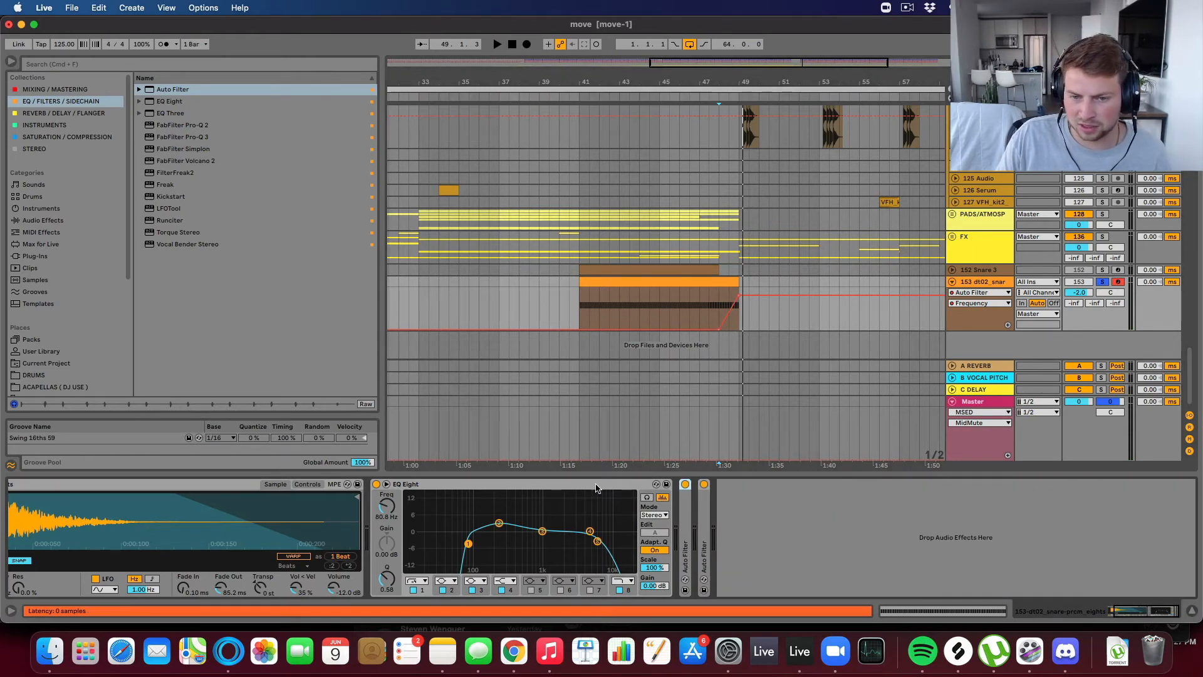
pyautogui.doubleClick(549, 484)
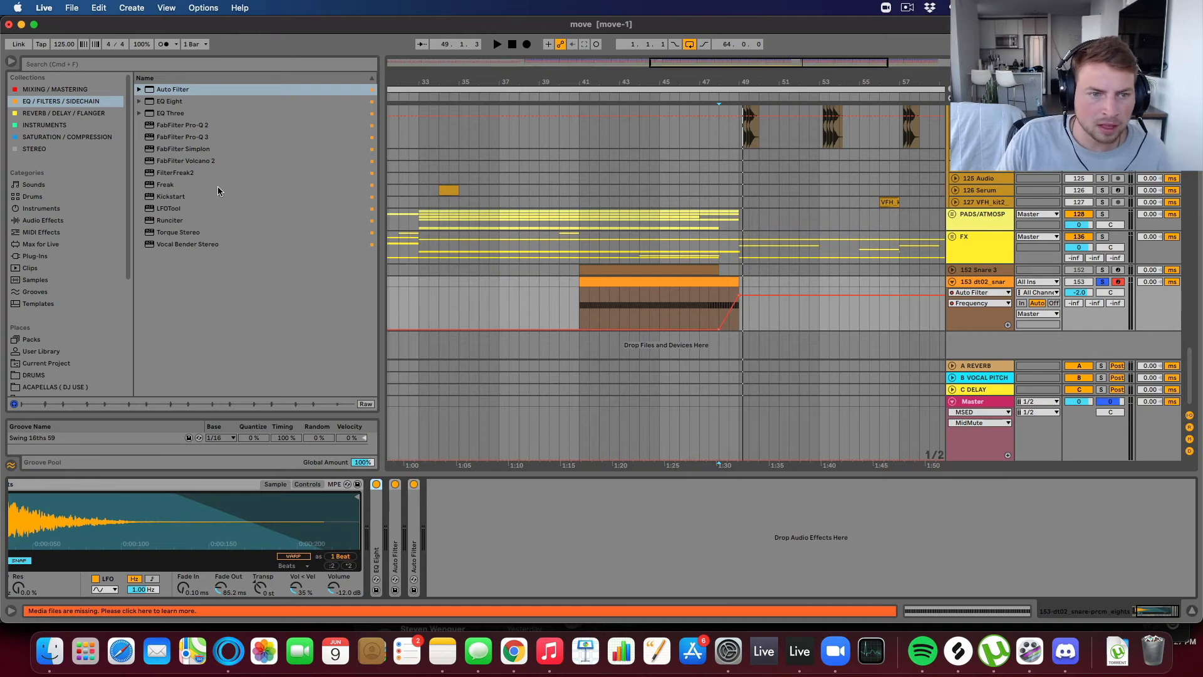
# Step: Add Vocoder from the REVERB / DELAY / FLANGER collection after the second Auto Filter on the snare track
pyautogui.click(65, 114)
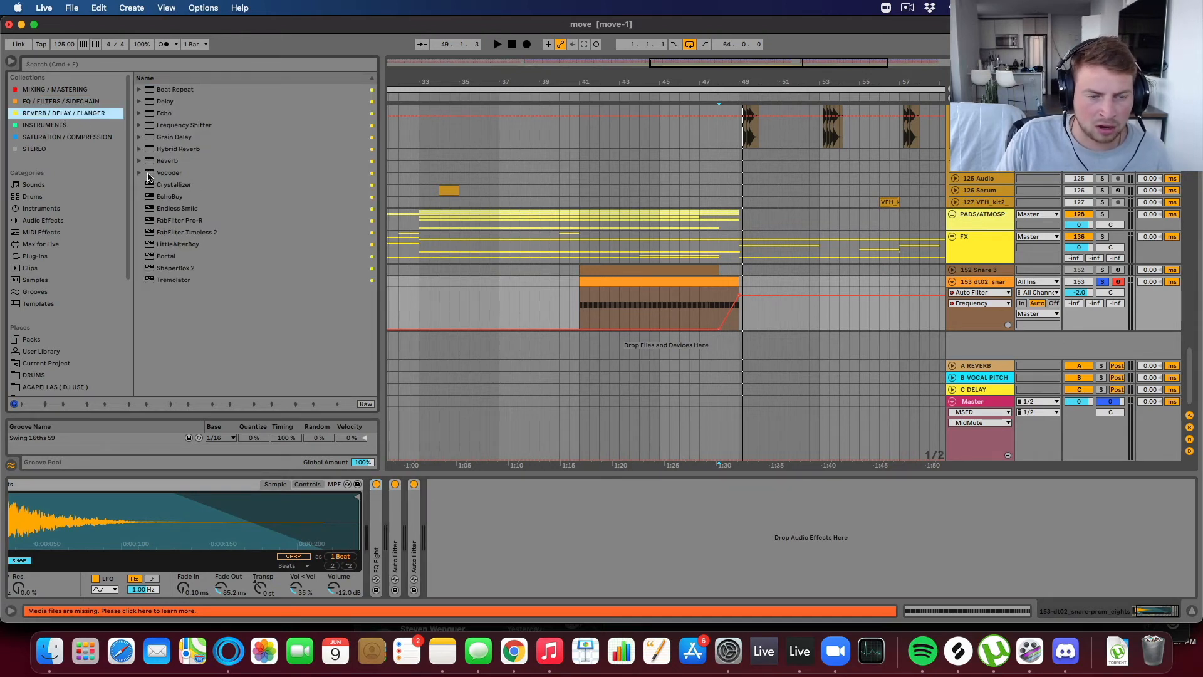
pyautogui.moveTo(148, 178)
pyautogui.mouseDown()
pyautogui.moveTo(254, 216)
pyautogui.moveTo(492, 536)
pyautogui.mouseUp()
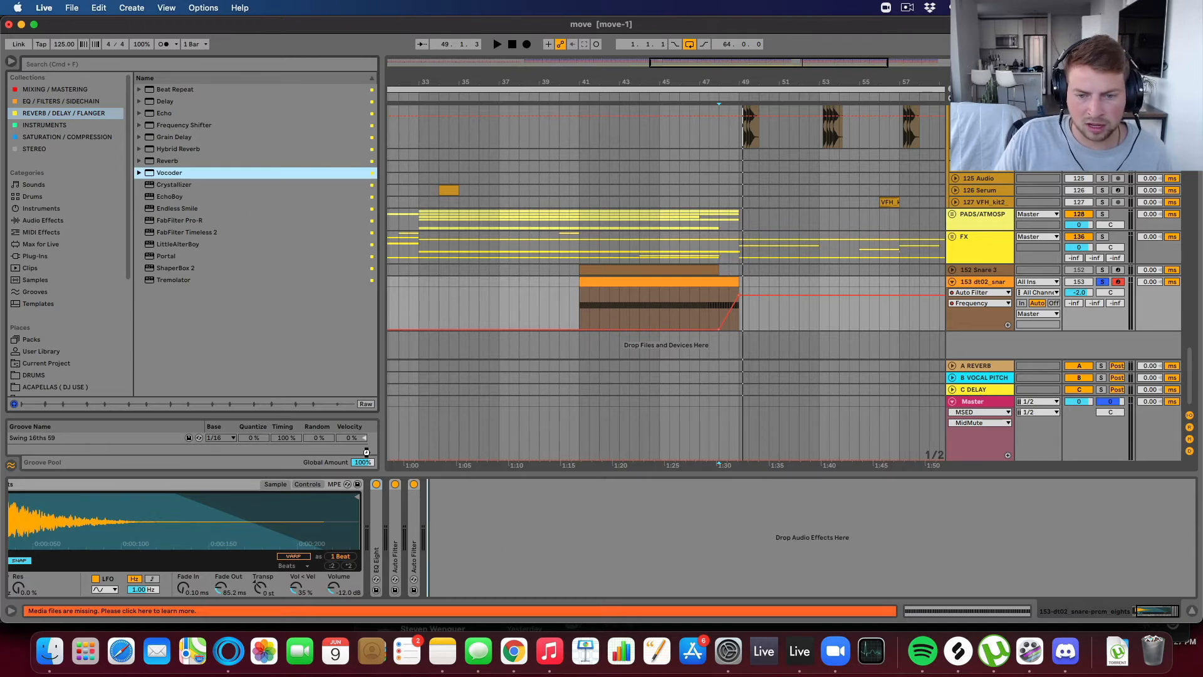
pyautogui.moveTo(353, 439); pyautogui.dragTo(501, 529)
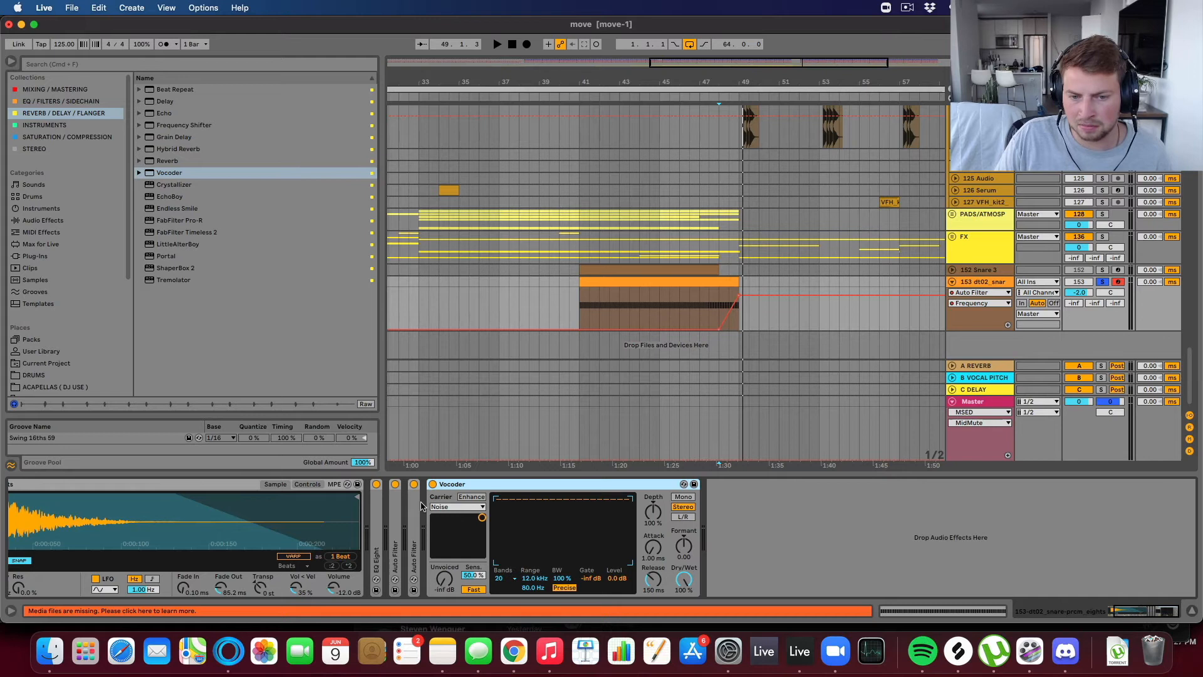
# Step: Set up the Vocoder with the Noise carrier, lowered low-frequency bands and a range of 20.0 Hz to 18.0 kHz
pyautogui.click(455, 508)
pyautogui.click(445, 518)
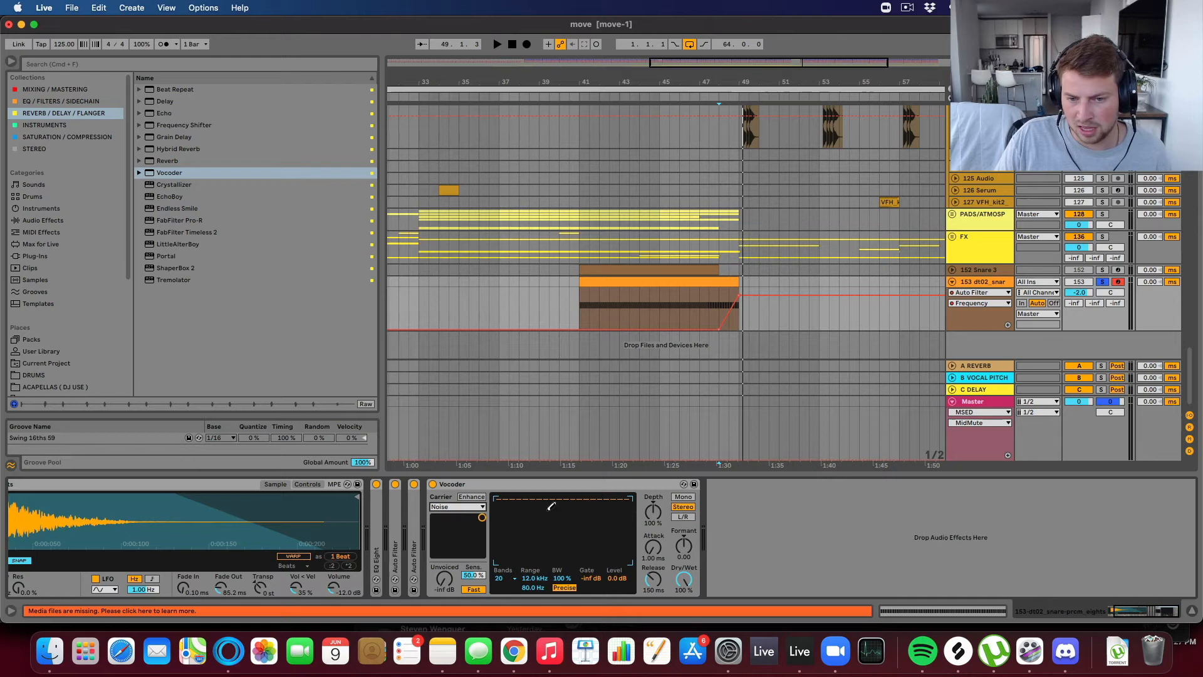
pyautogui.moveTo(562, 498); pyautogui.dragTo(568, 575)
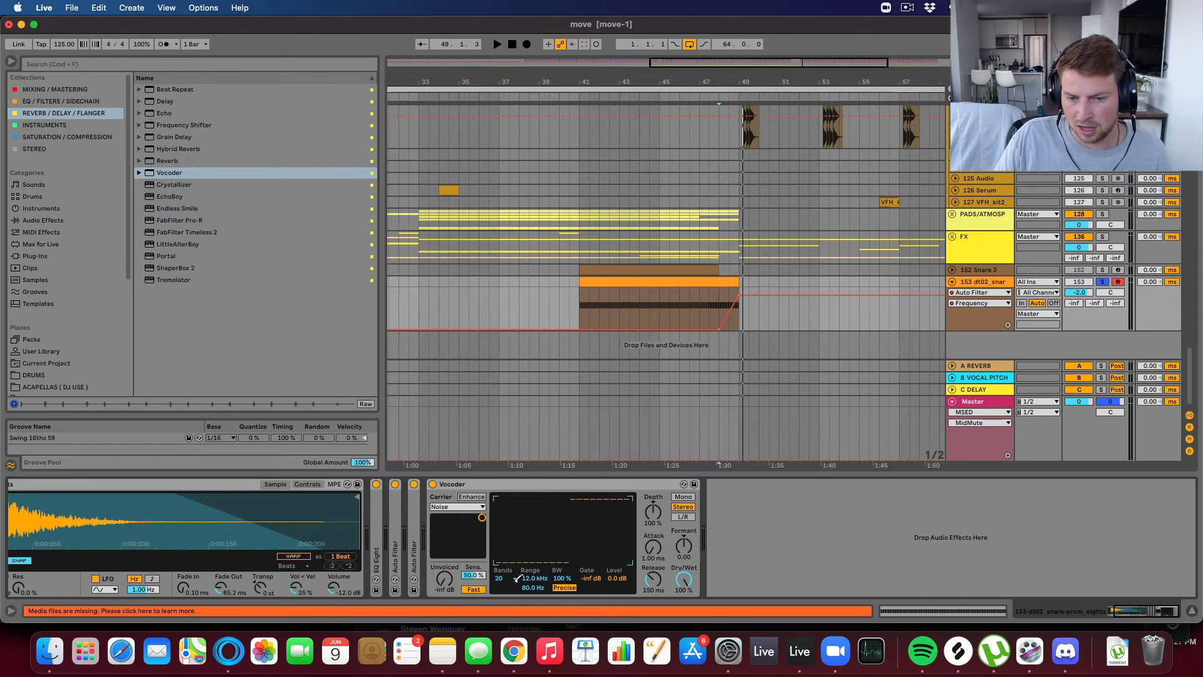
pyautogui.moveTo(549, 572)
pyautogui.mouseDown()
pyautogui.moveTo(584, 559)
pyautogui.moveTo(595, 484)
pyautogui.mouseUp()
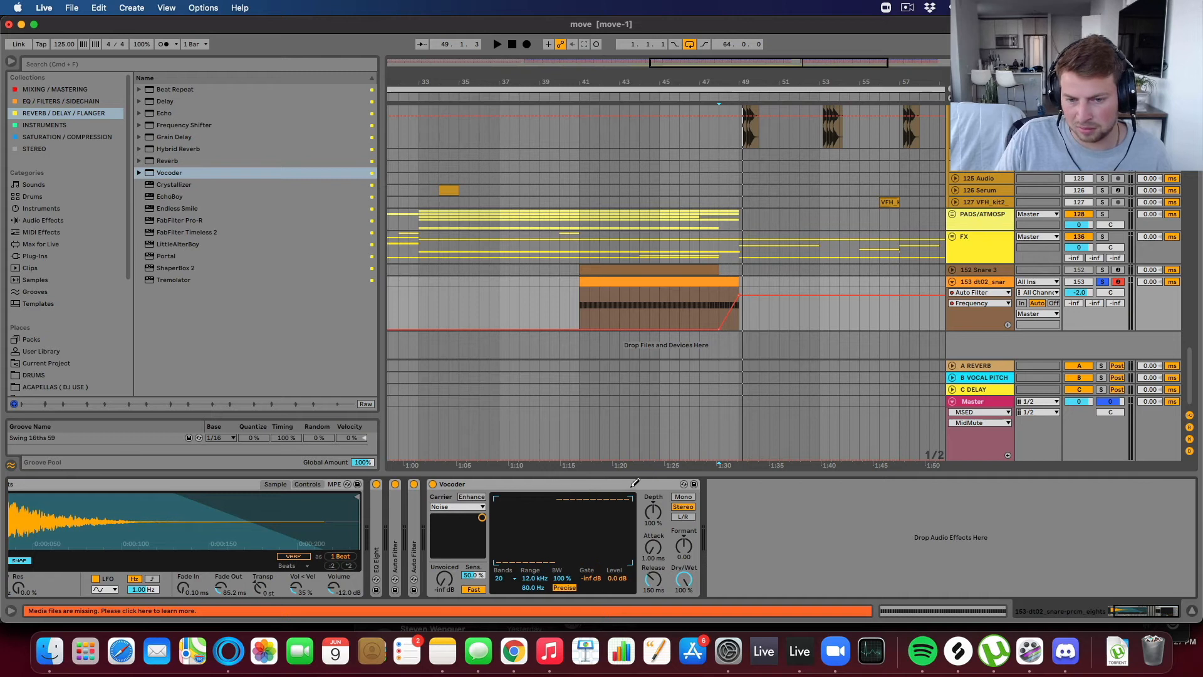
pyautogui.click(534, 579)
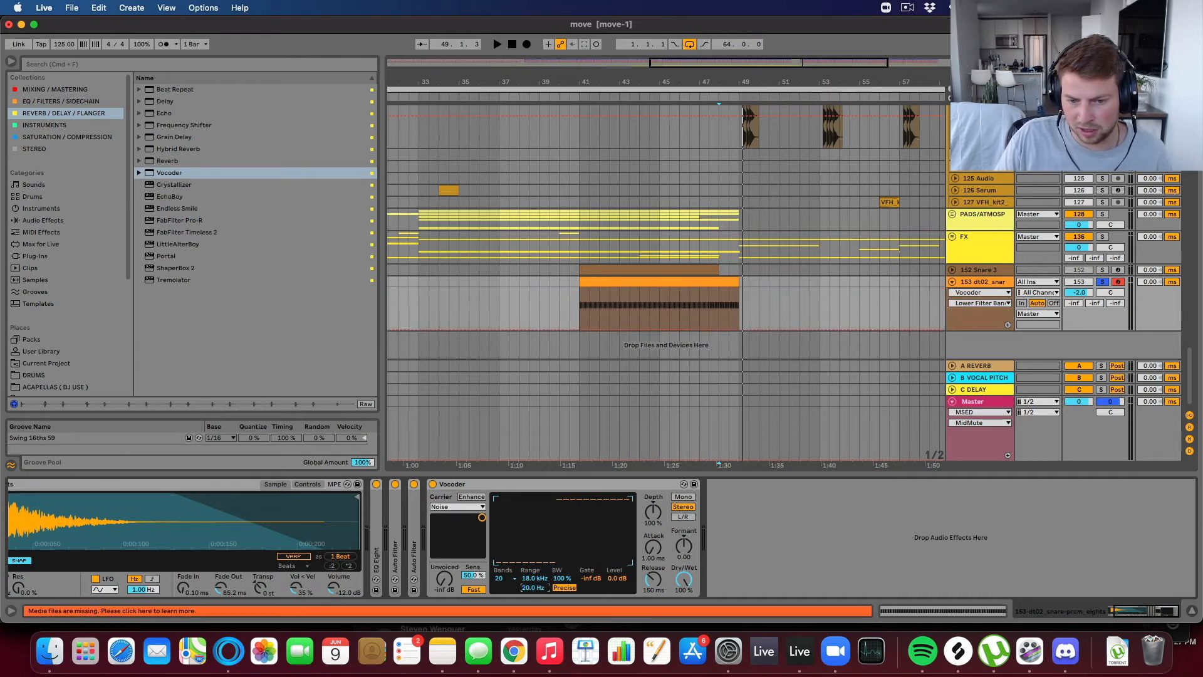
pyautogui.click(535, 578)
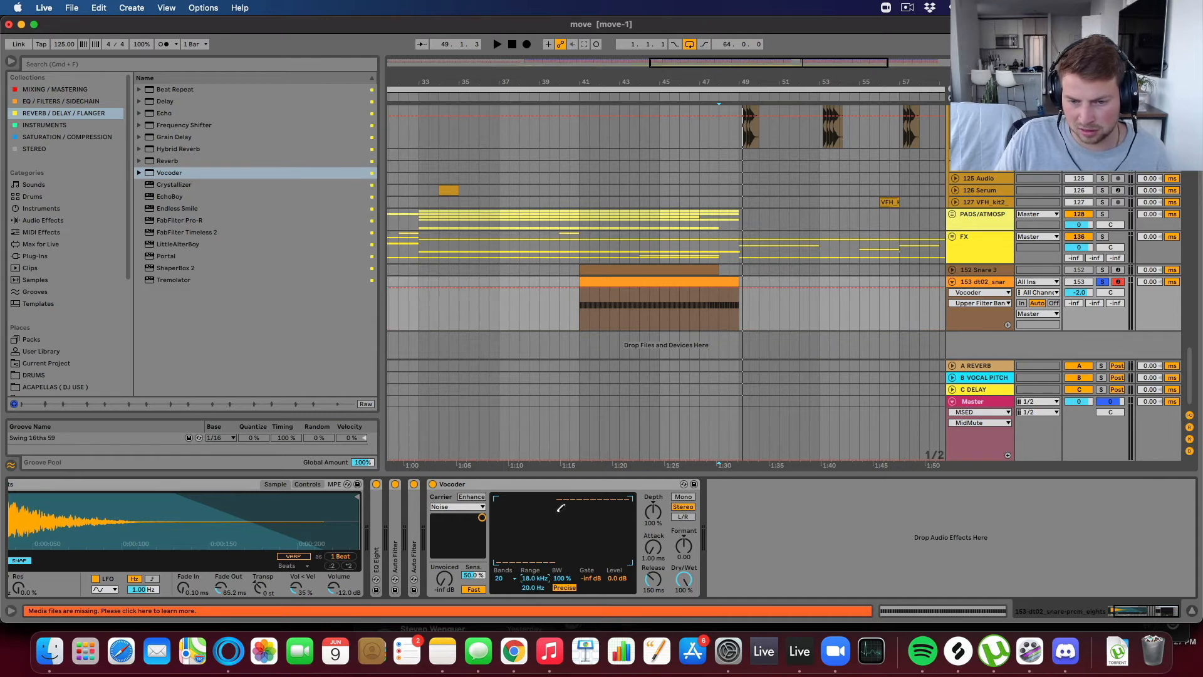
# Step: Play the snare roll from 45.3.1 while pulling down more of the Vocoder's lower bands
pyautogui.moveTo(683, 583); pyautogui.dragTo(683, 661)
pyautogui.click(669, 315)
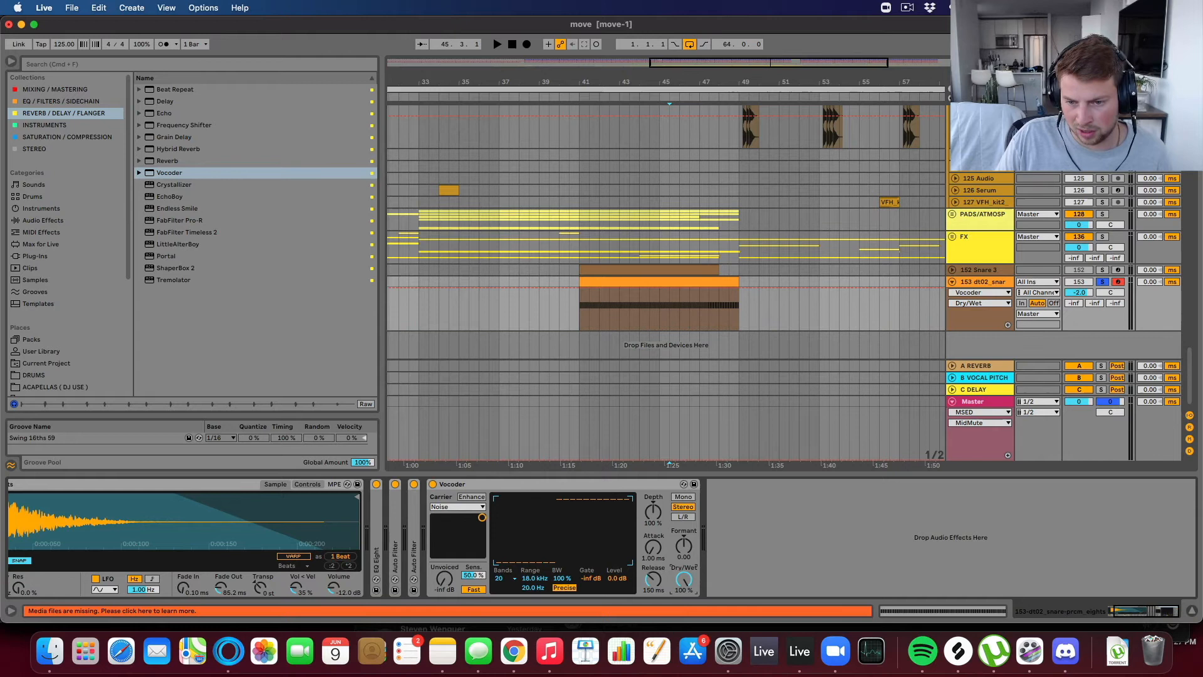
pyautogui.press('space')
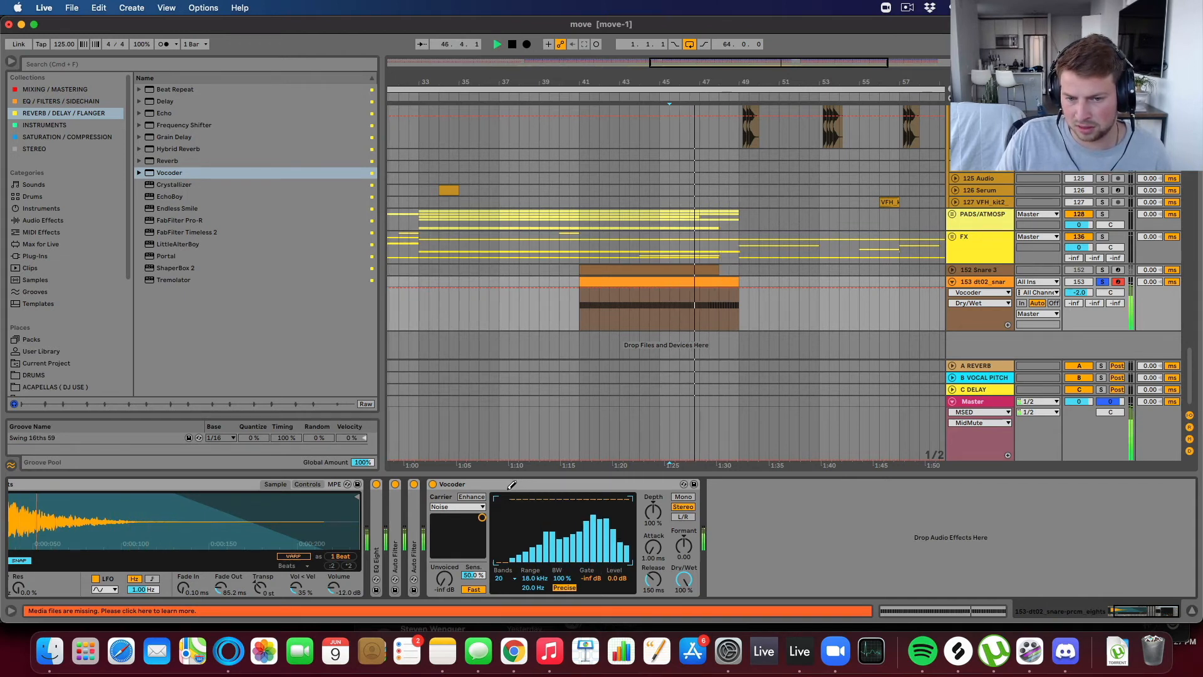
pyautogui.moveTo(556, 510)
pyautogui.mouseDown()
pyautogui.moveTo(567, 558)
pyautogui.moveTo(501, 562)
pyautogui.moveTo(584, 562)
pyautogui.mouseUp()
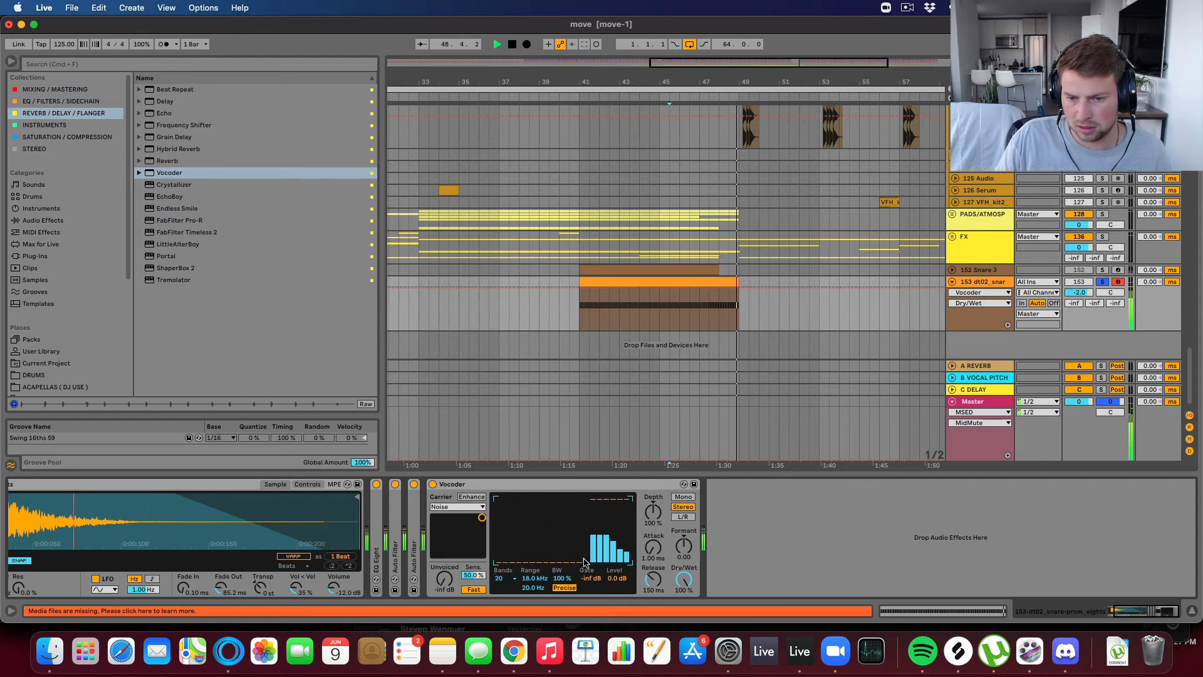
pyautogui.press('space')
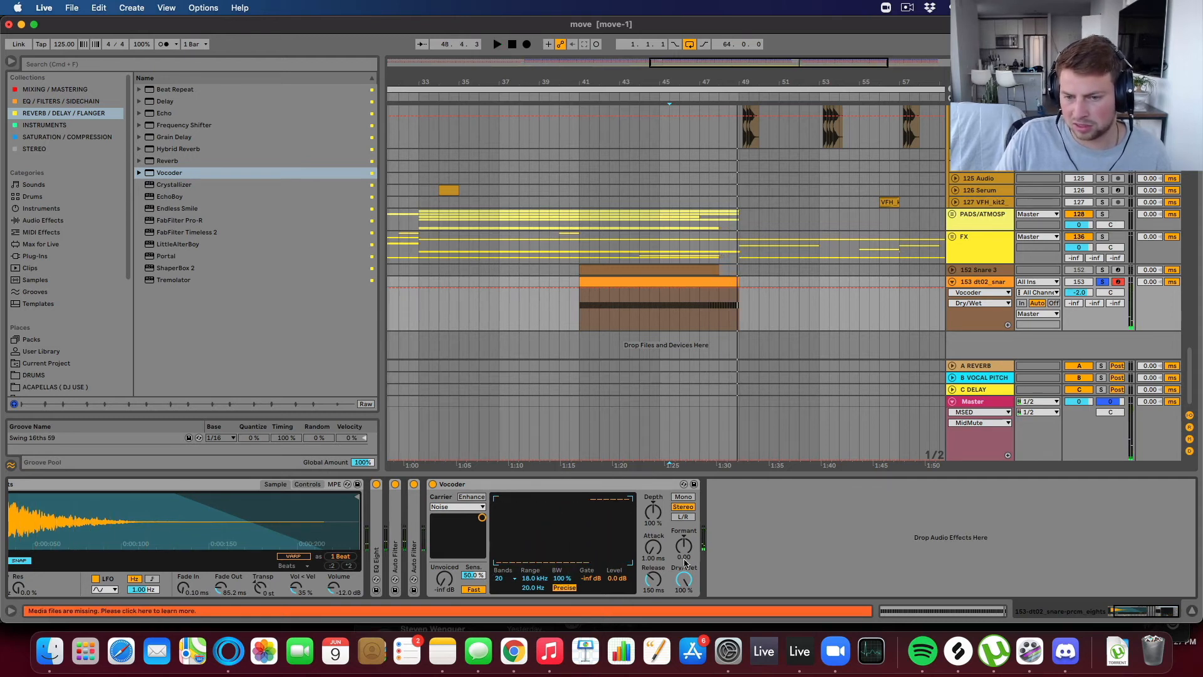
# Step: Set the Vocoder's Dry/Wet to 0 % and automate it in a new lane, rising from bar 45 to 100 % at bar 49
pyautogui.moveTo(684, 583); pyautogui.dragTo(684, 627)
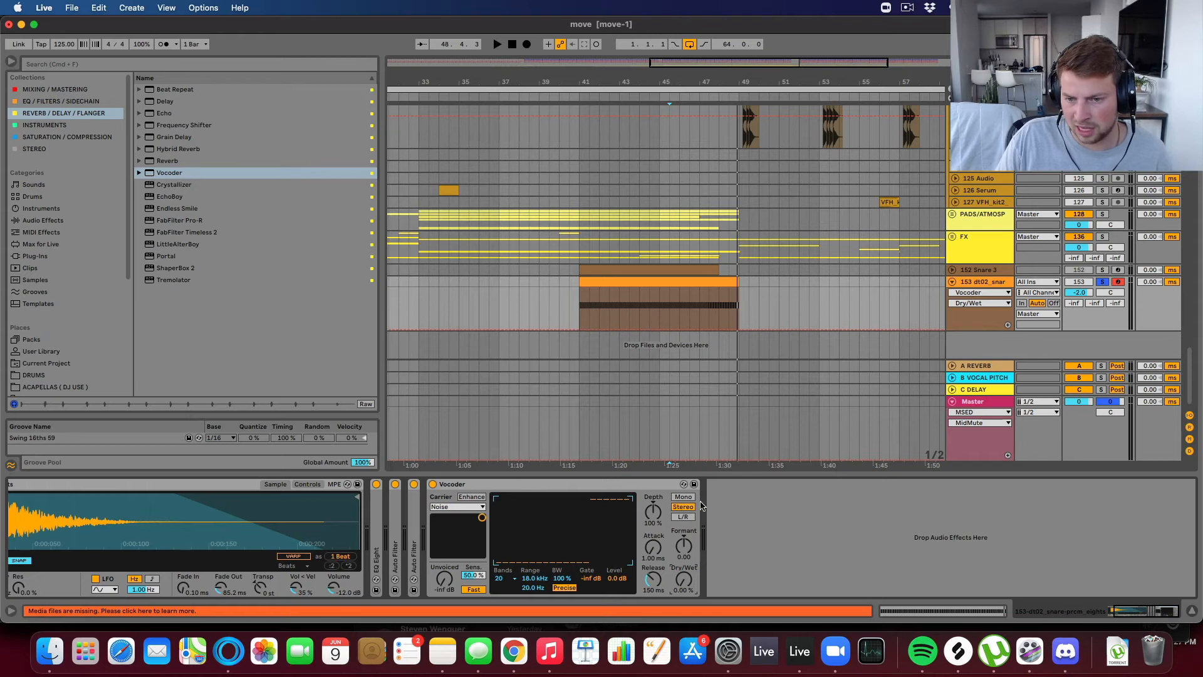
pyautogui.rightClick(681, 581)
pyautogui.click(743, 530)
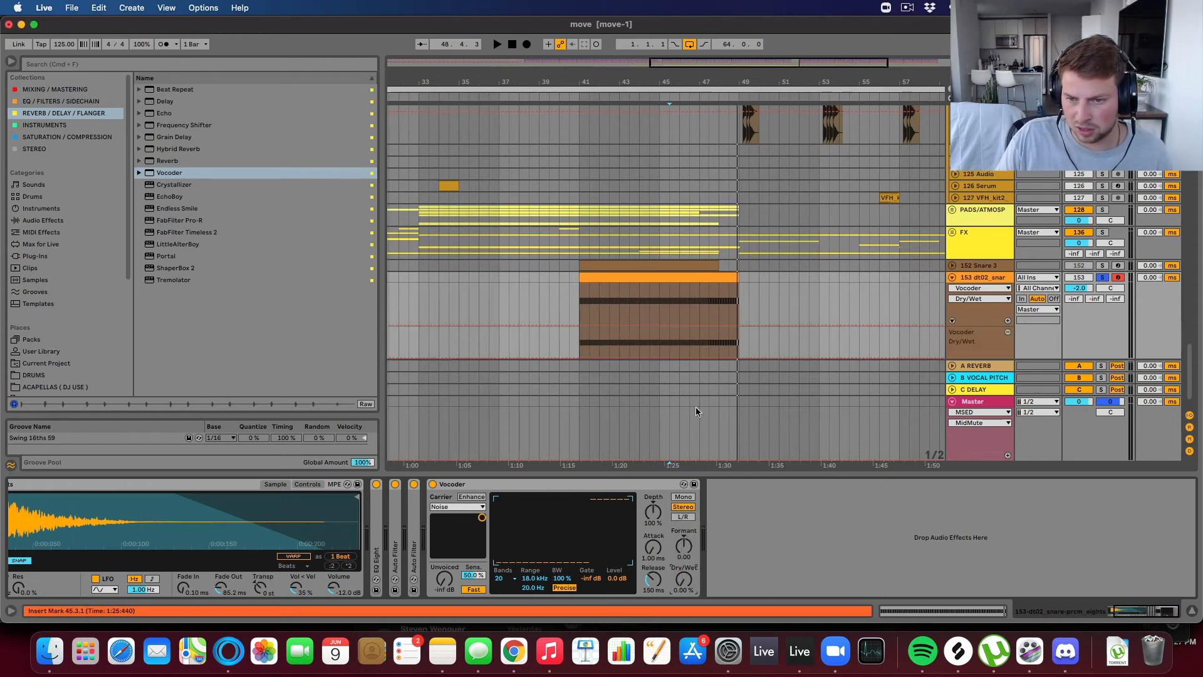
pyautogui.click(659, 359)
pyautogui.moveTo(738, 360); pyautogui.dragTo(738, 327)
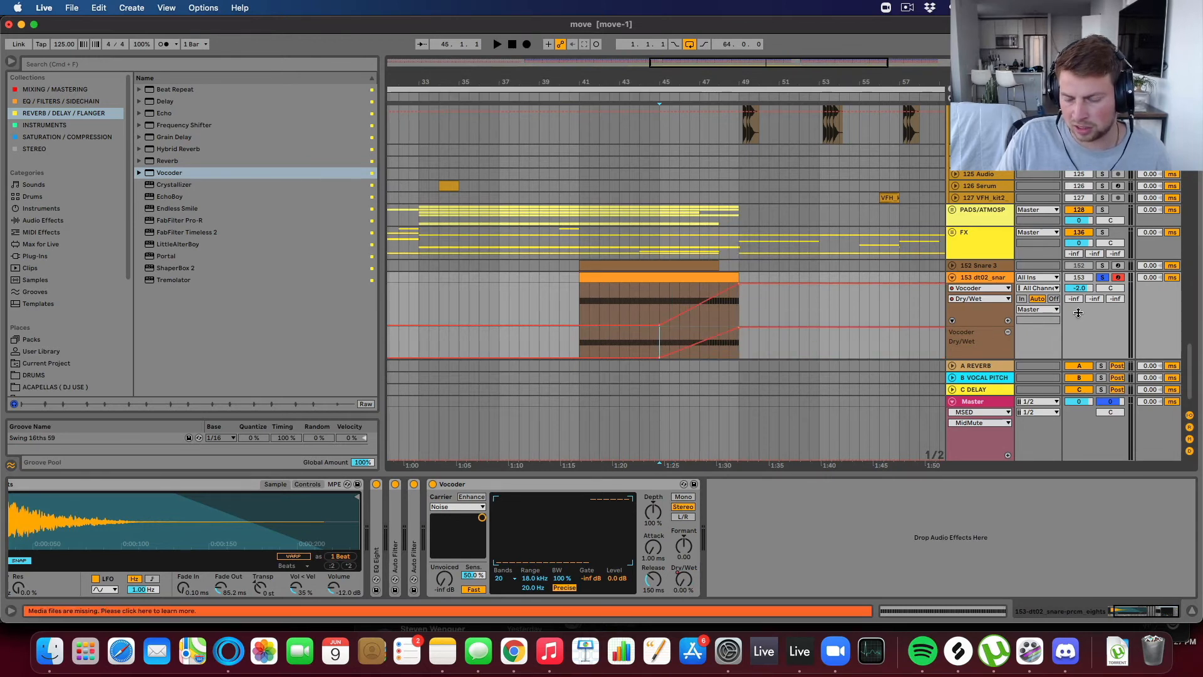
# Step: Listen to the Dry/Wet ramp, lower its end point at bar 49 to about 33 %, and listen again from 48.1.1
pyautogui.press('space')
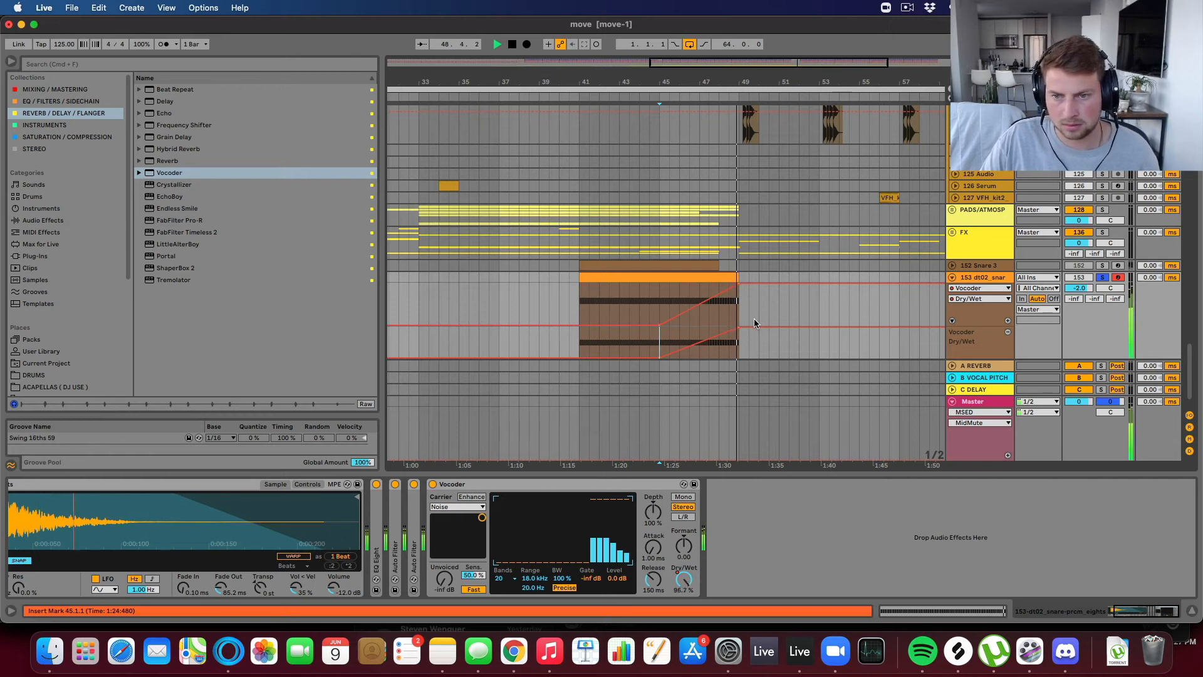
pyautogui.press('space')
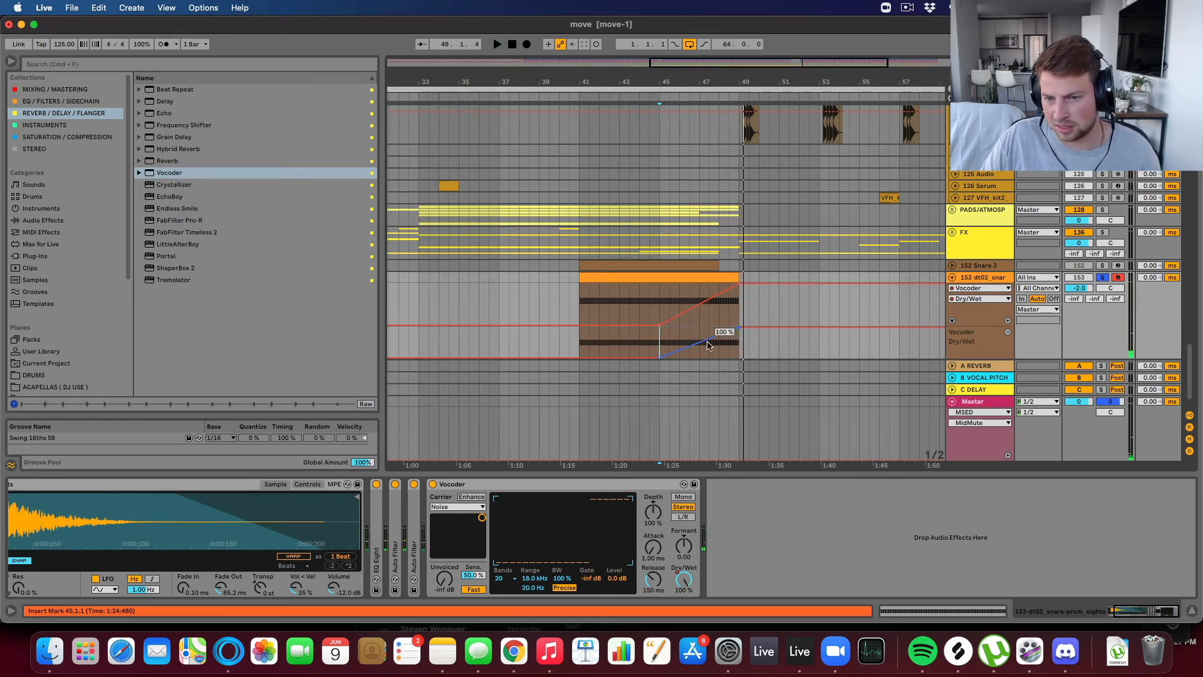
pyautogui.moveTo(738, 331); pyautogui.dragTo(735, 352)
pyautogui.press('space')
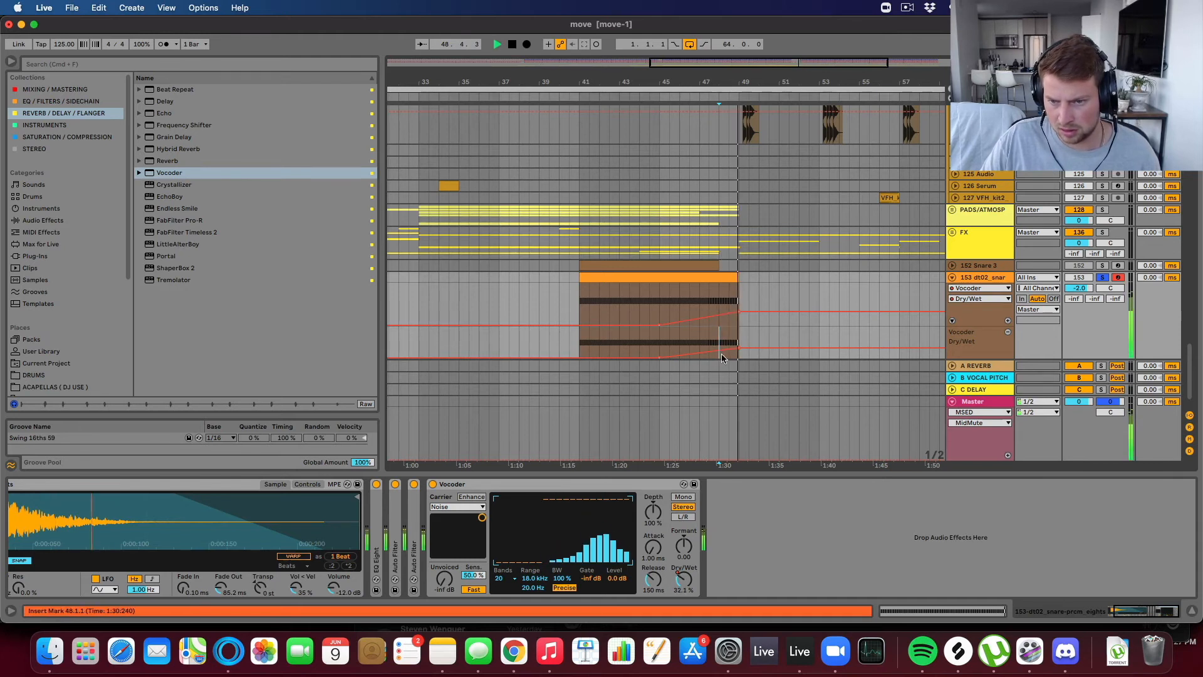
pyautogui.press('space')
# Step: Automate the Vocoder's Formant Shift in a new lane, rising from 0 at bar 45 to 36.0 at bar 49
pyautogui.rightClick(683, 545)
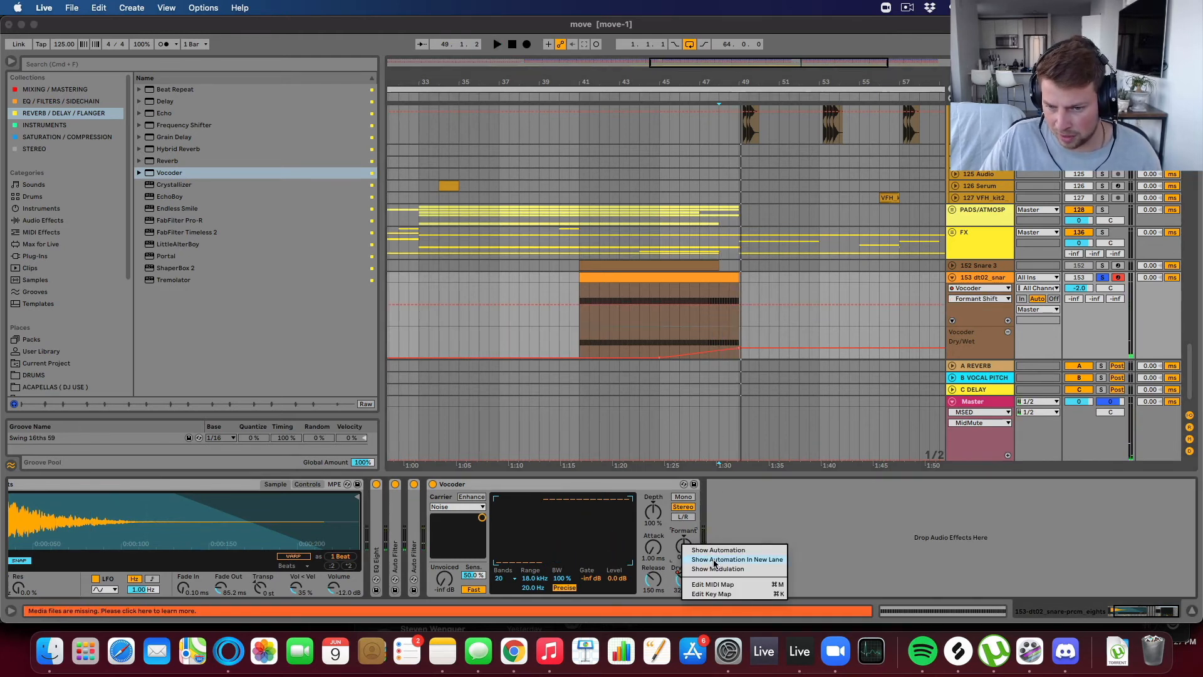
pyautogui.click(714, 561)
pyautogui.click(659, 309)
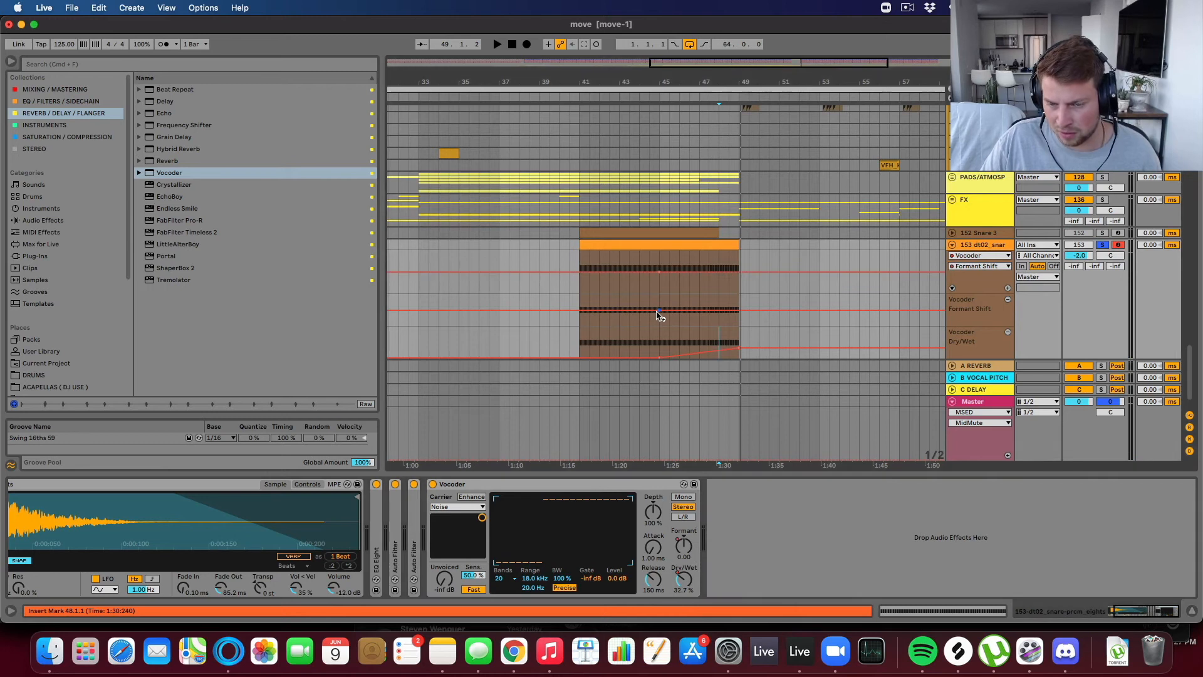
pyautogui.moveTo(740, 313); pyautogui.dragTo(740, 298)
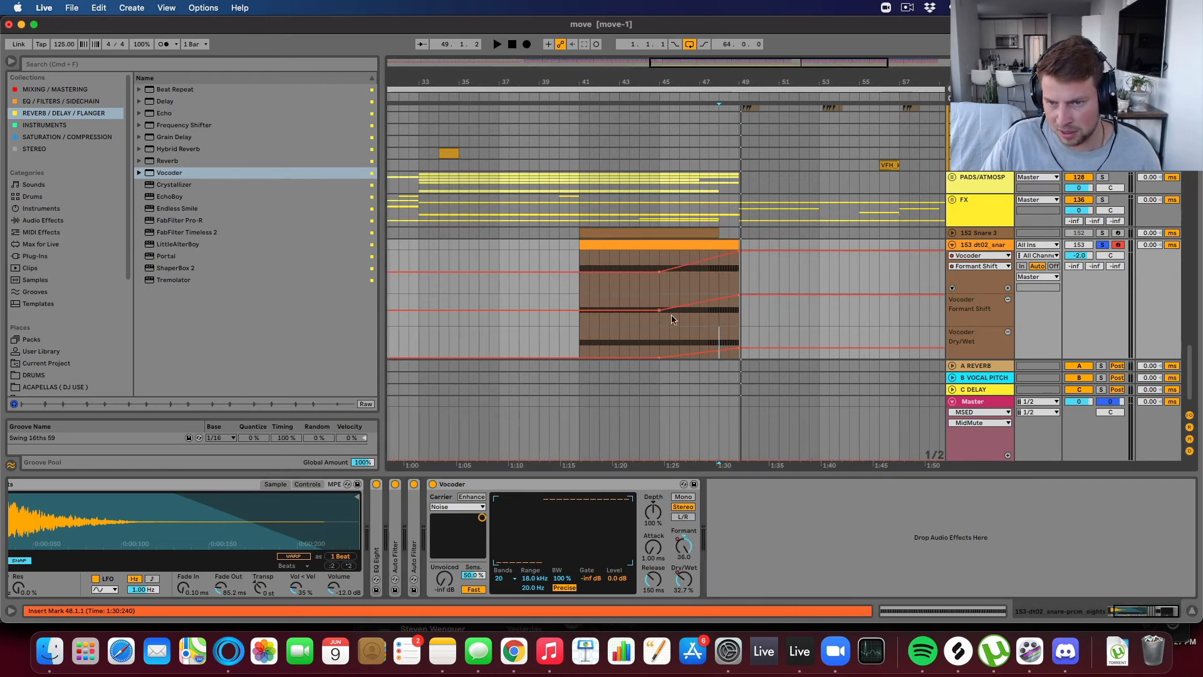
# Step: Play the roll from bar 47, raise the Dry/Wet automation's end point at bar 49 to 100 %, and deactivate the Vocoder
pyautogui.click(699, 310)
pyautogui.press('space')
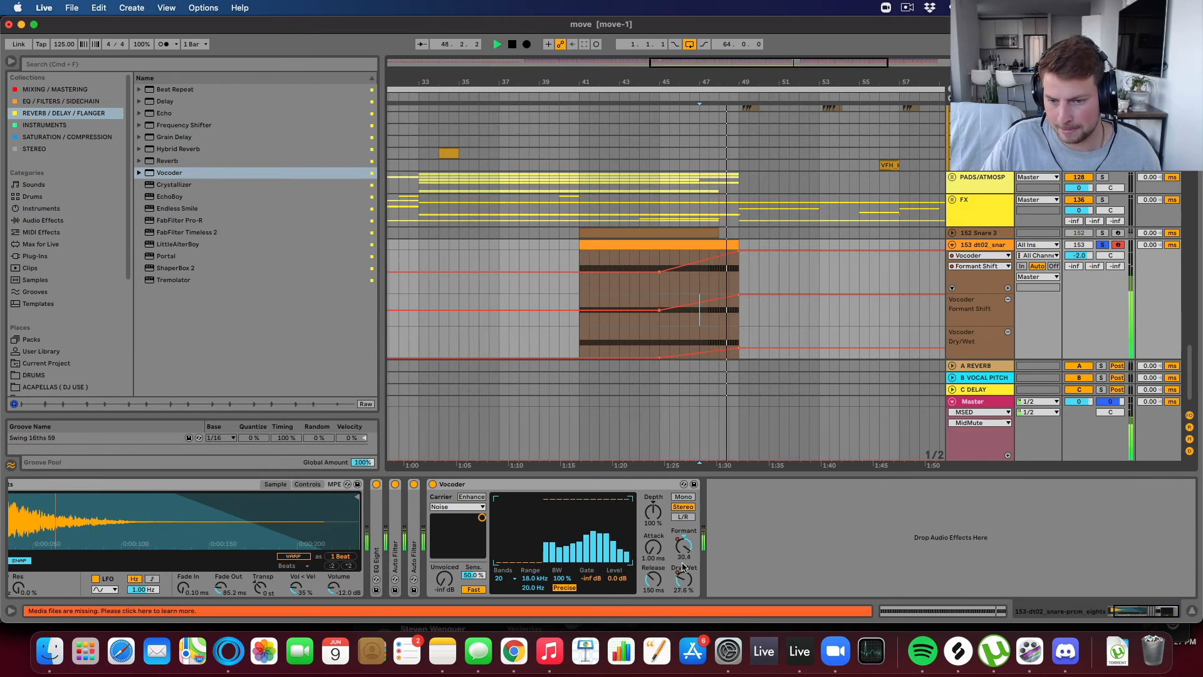
pyautogui.moveTo(739, 346); pyautogui.dragTo(738, 329)
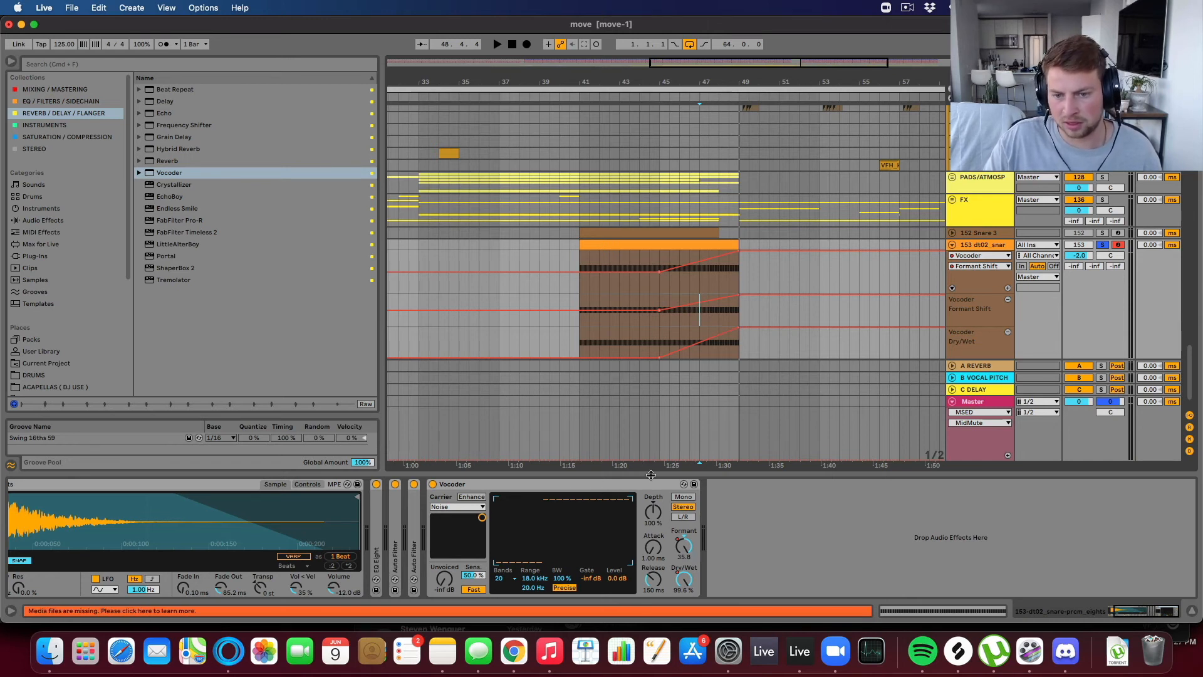
pyautogui.click(432, 485)
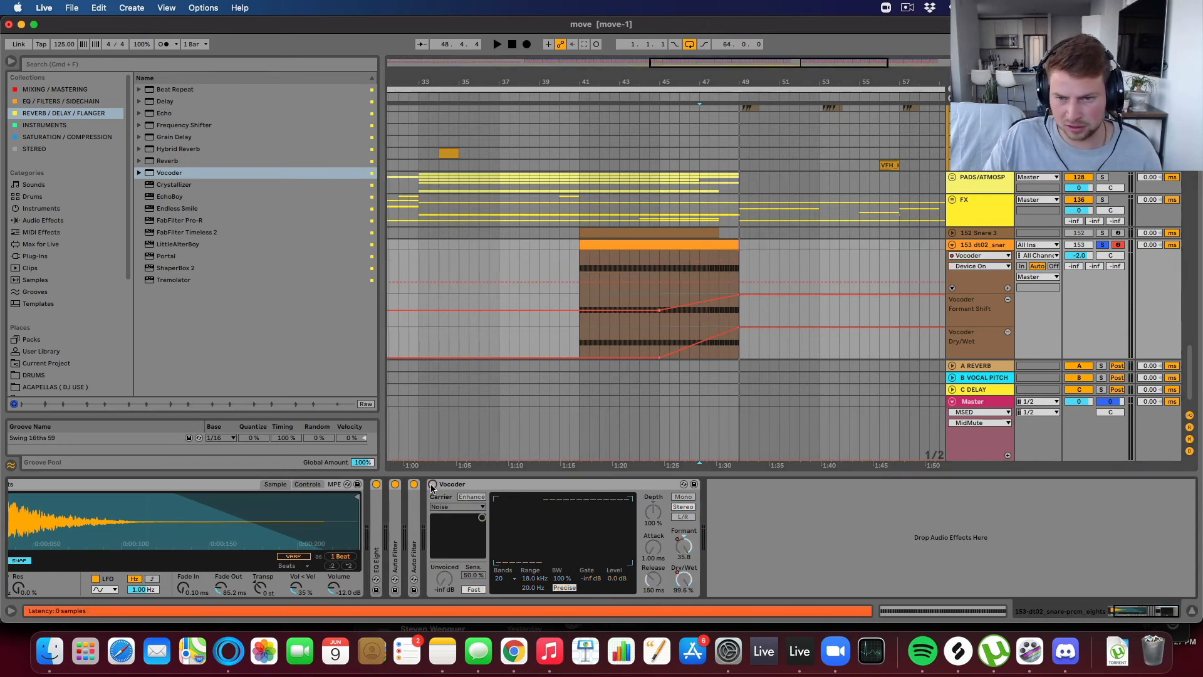
# Step: Open the snare clip's Pitch Bend envelope under MIDI Ctrl and place the insert mark at 48.1.1
pyautogui.doubleClick(704, 244)
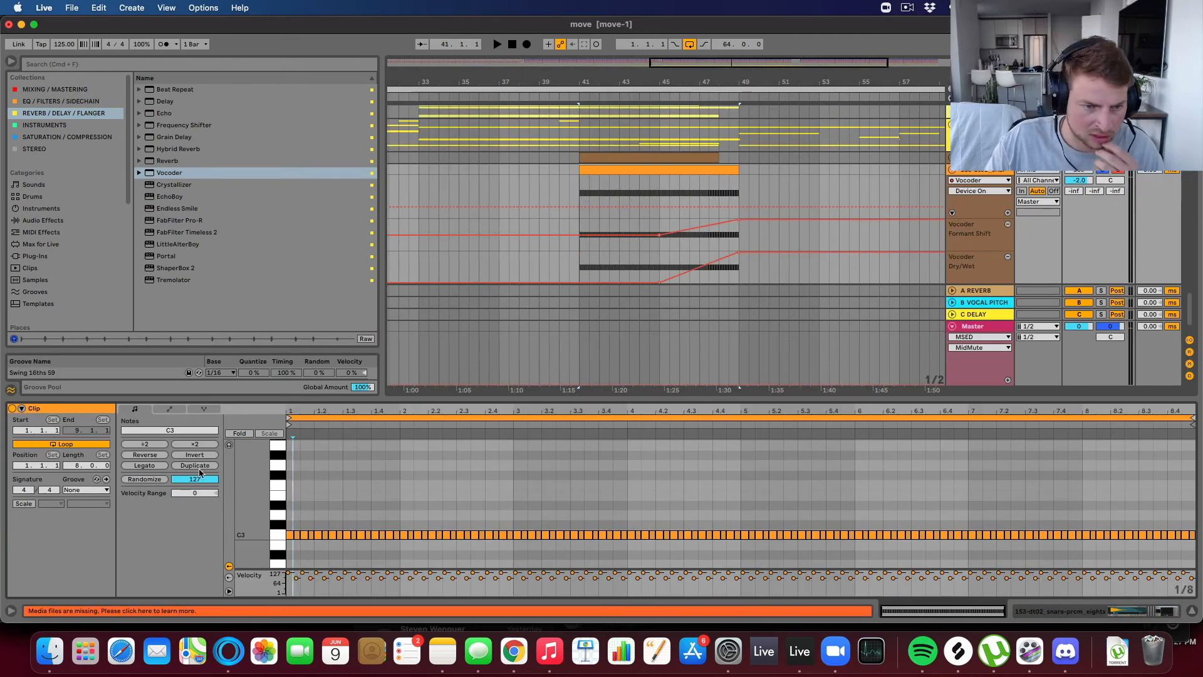
pyautogui.click(182, 409)
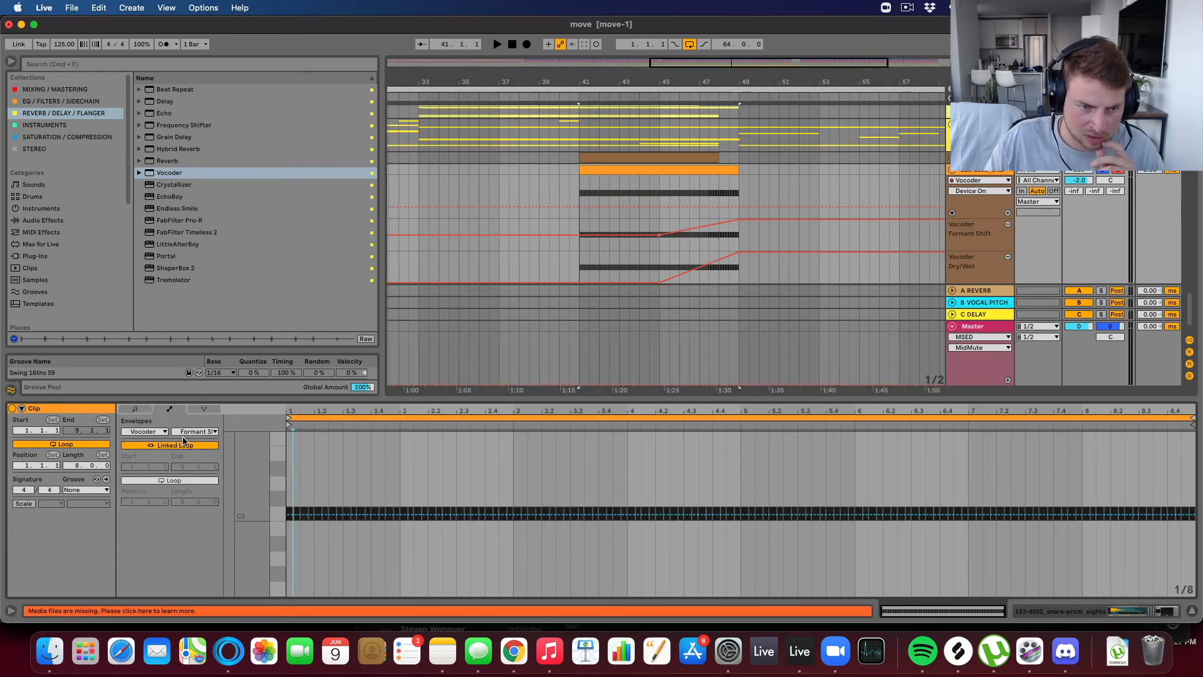
pyautogui.click(156, 433)
pyautogui.click(161, 441)
pyautogui.click(199, 432)
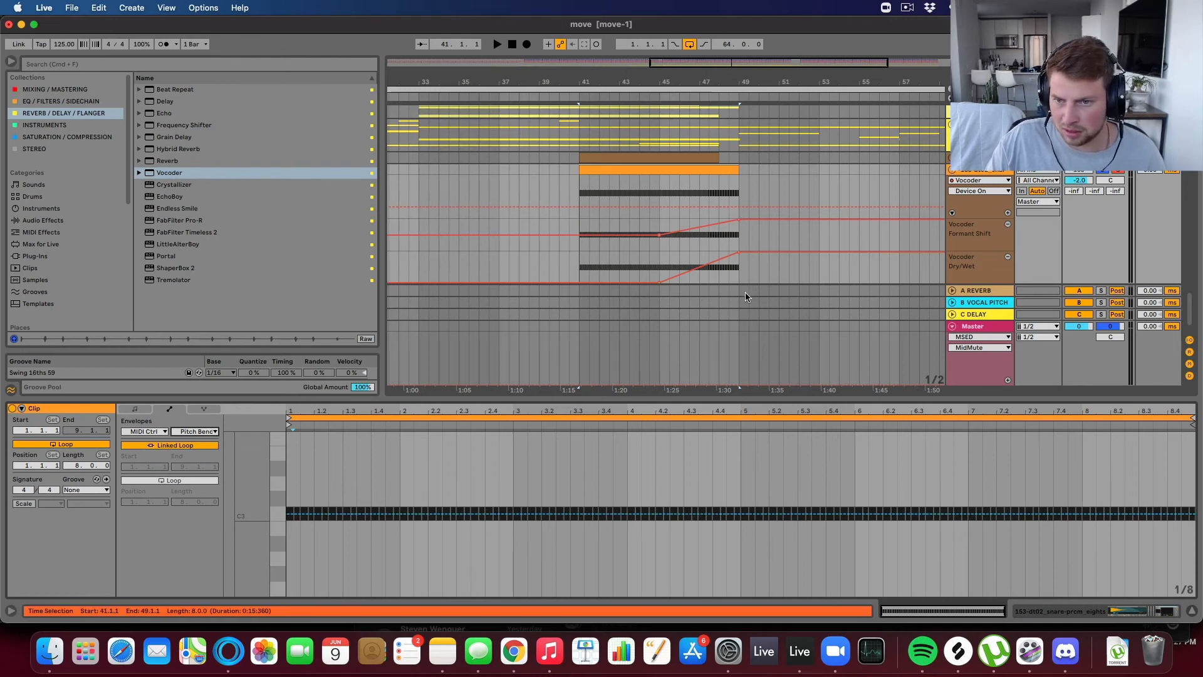
pyautogui.click(719, 201)
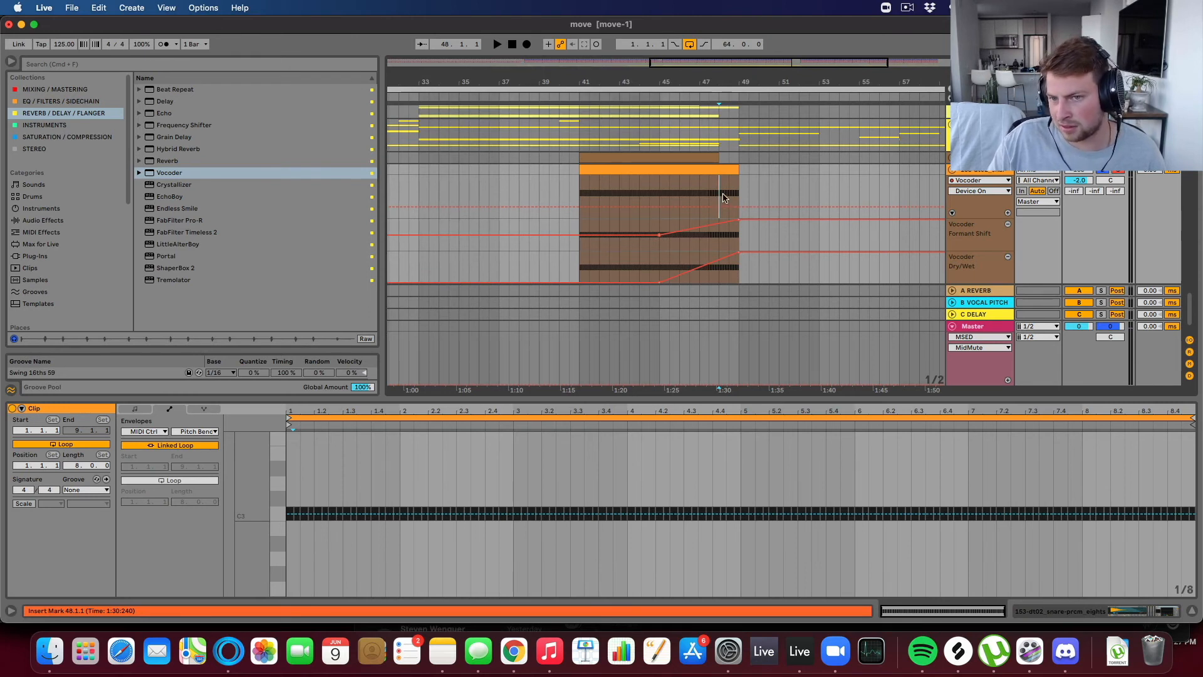
pyautogui.scroll(10, 720, 134)
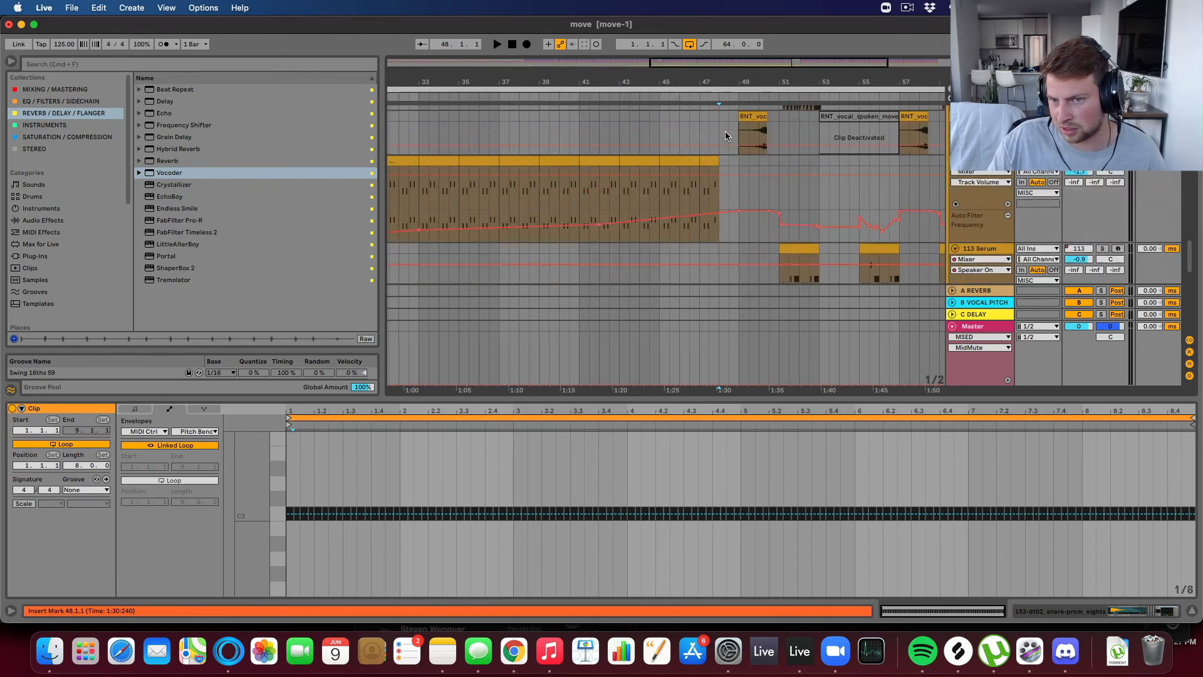
pyautogui.scroll(-10, 724, 130)
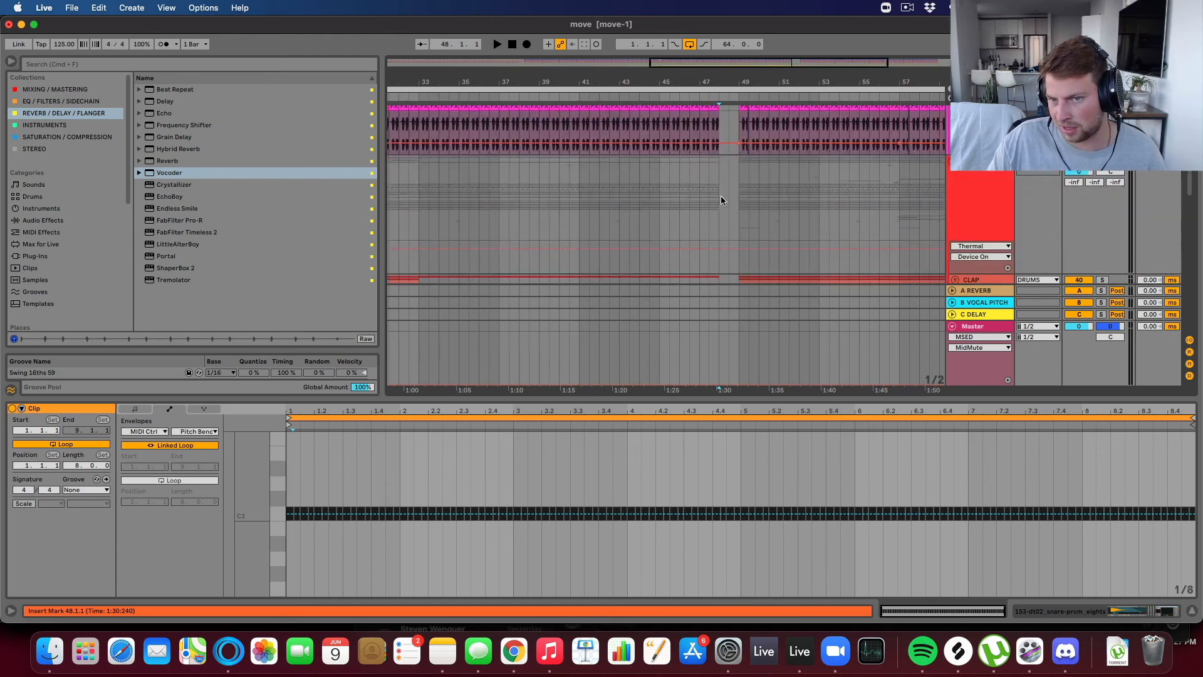
pyautogui.scroll(-8, 720, 199)
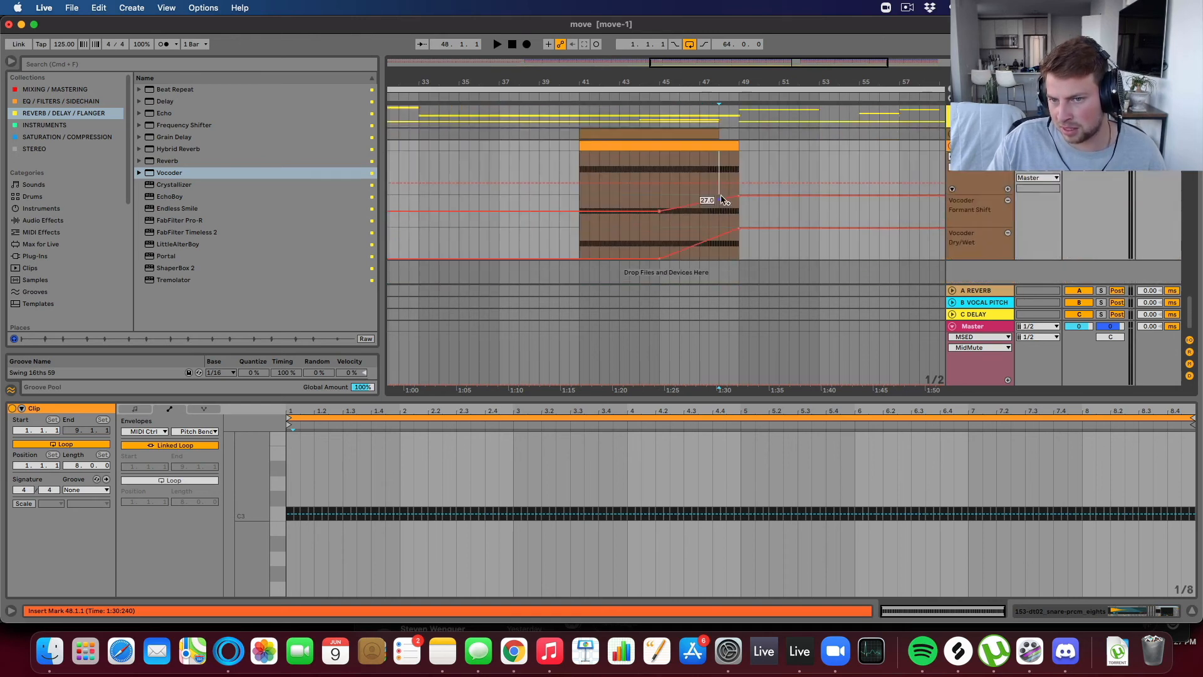
# Step: Draw a Pitch Bend ramp falling from bar 8 to the end of the snare clip, and listen to it
pyautogui.click(300, 449)
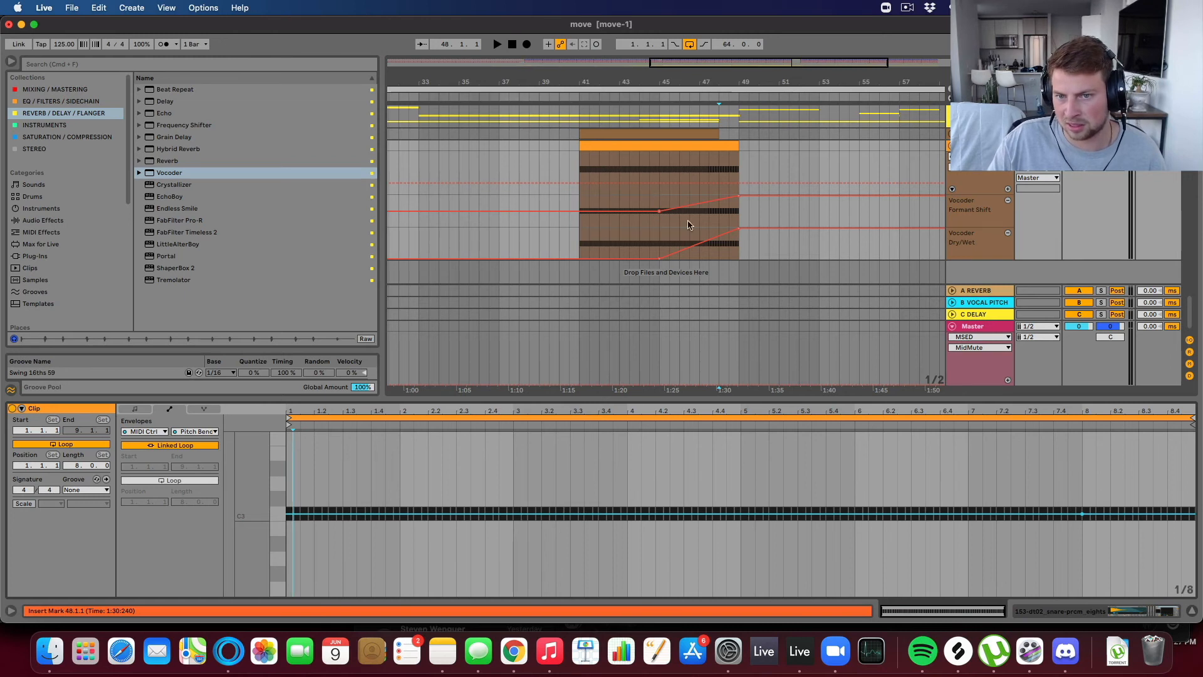
pyautogui.moveTo(1181, 527); pyautogui.dragTo(1182, 587)
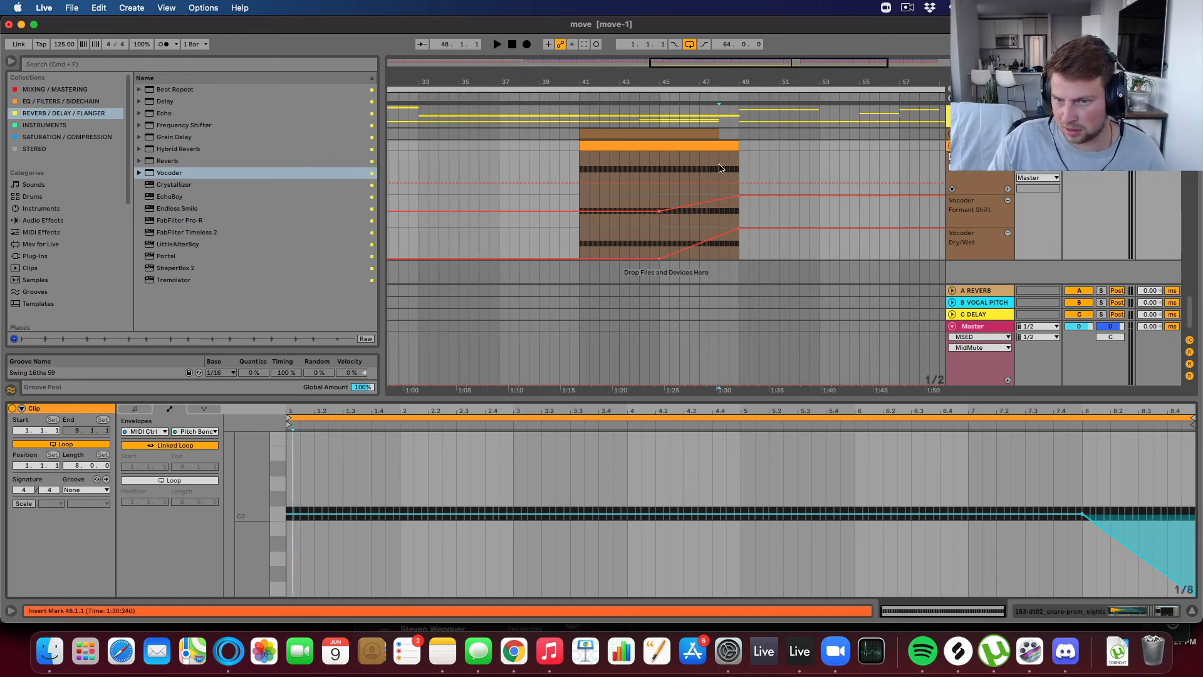
pyautogui.press('space')
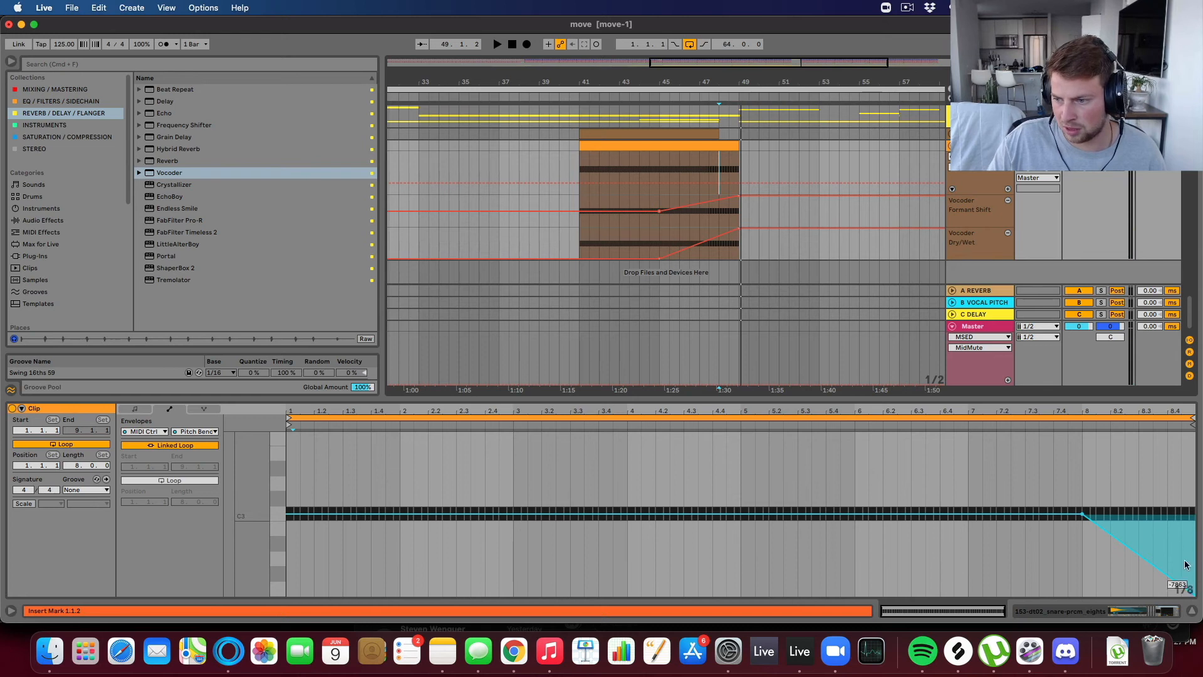
# Step: Flip the end of the Pitch Bend ramp upward to about 7979 and listen from 47.3.1
pyautogui.moveTo(1164, 576); pyautogui.dragTo(1164, 455)
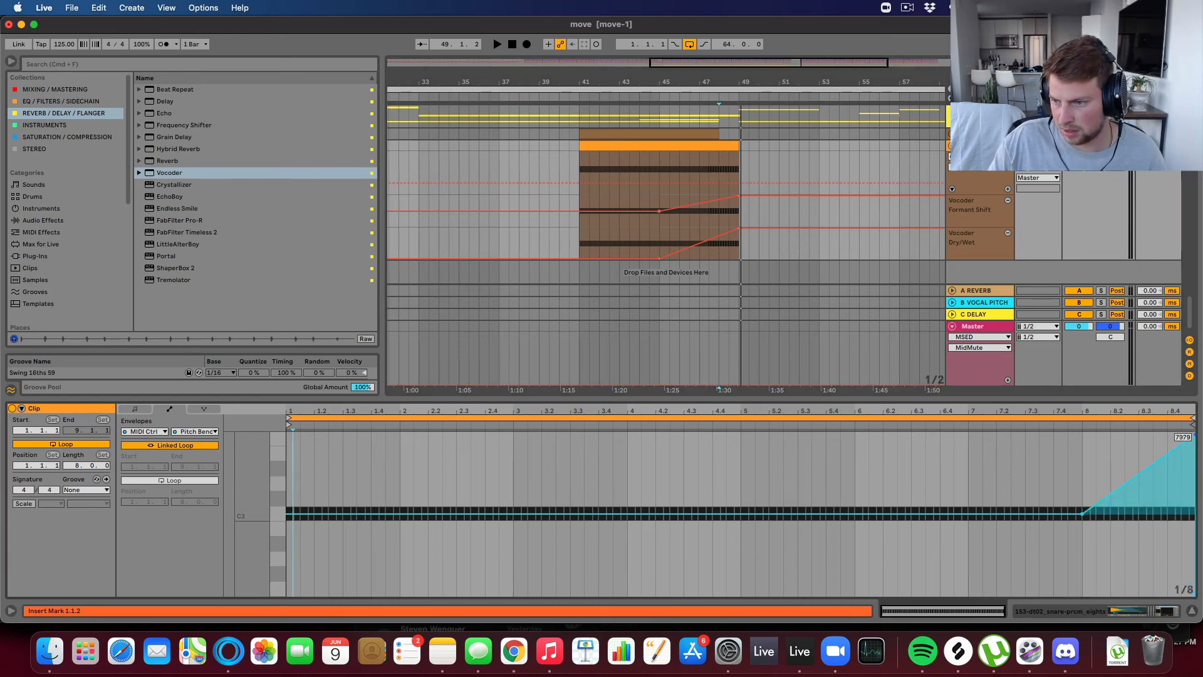
pyautogui.click(706, 170)
pyautogui.press('space')
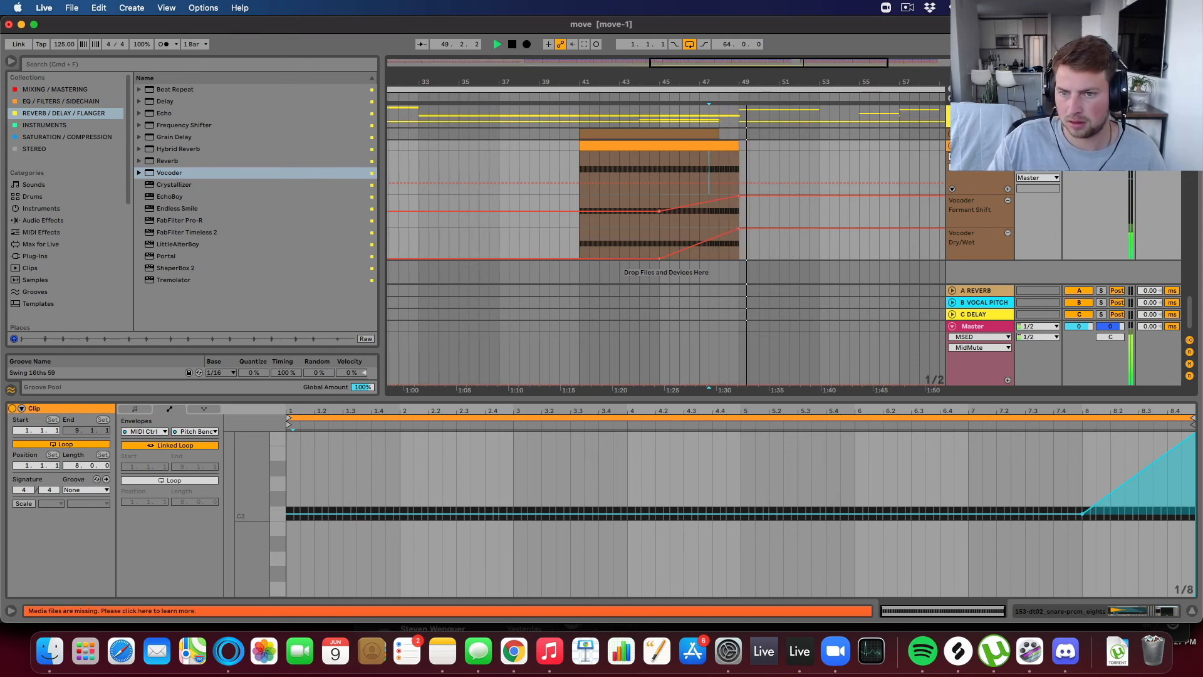
pyautogui.press('space')
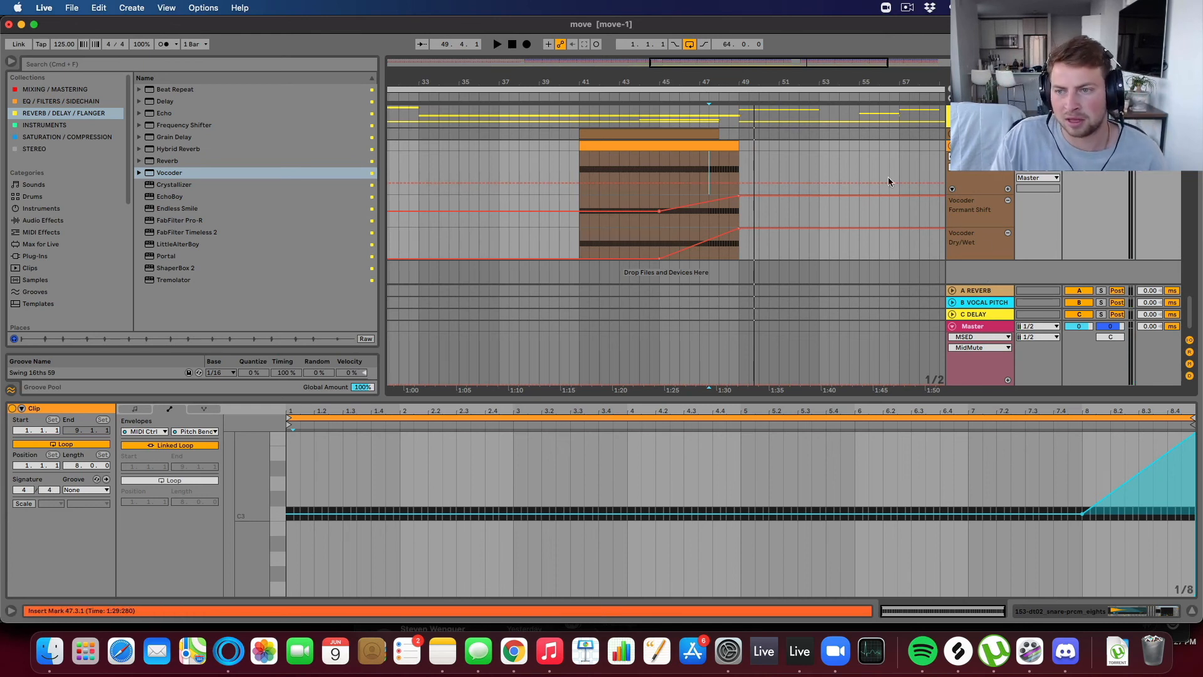
# Step: Select the snare clip and bring back the snare track's device chain
pyautogui.moveTo(739, 150)
pyautogui.mouseDown()
pyautogui.moveTo(721, 150)
pyautogui.moveTo(739, 150)
pyautogui.mouseUp()
pyautogui.doubleClick(981, 145)
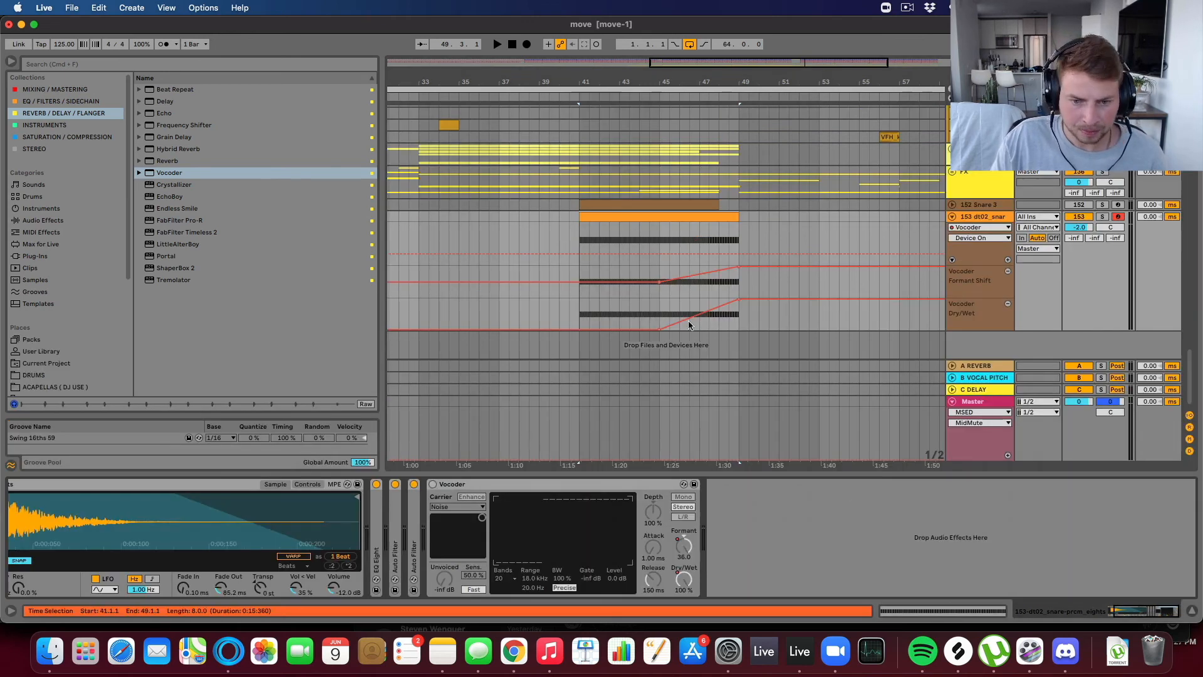
# Step: Fold the Vocoder and add Endless Smile after it in the snare track's device chain
pyautogui.doubleClick(475, 481)
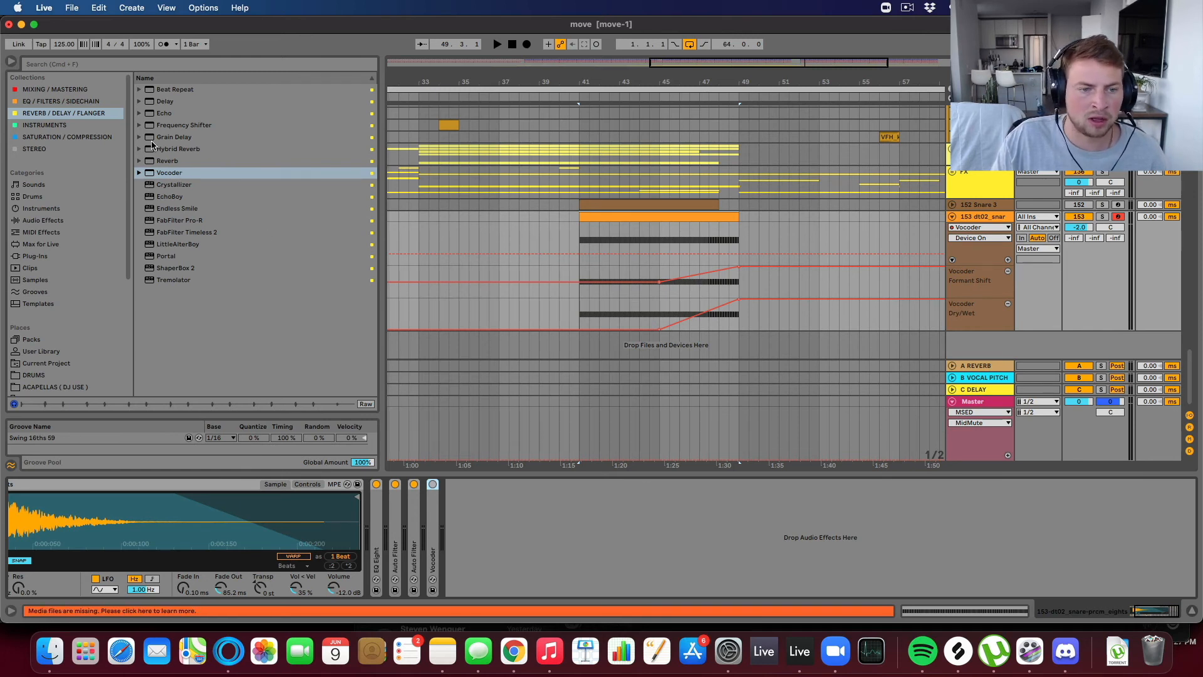
pyautogui.moveTo(169, 213); pyautogui.dragTo(449, 516)
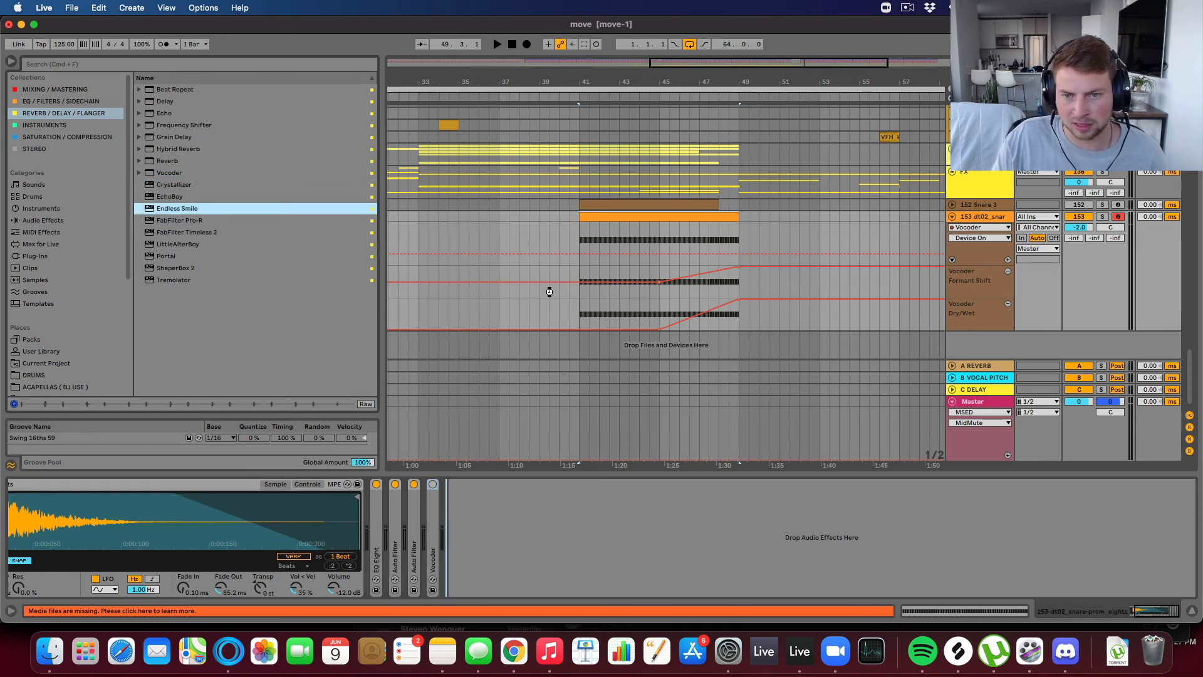
# Step: Solo the snare track and play it from 45.3.1 while sweeping Endless Smile's Intensity, ending at 0%
pyautogui.click(670, 245)
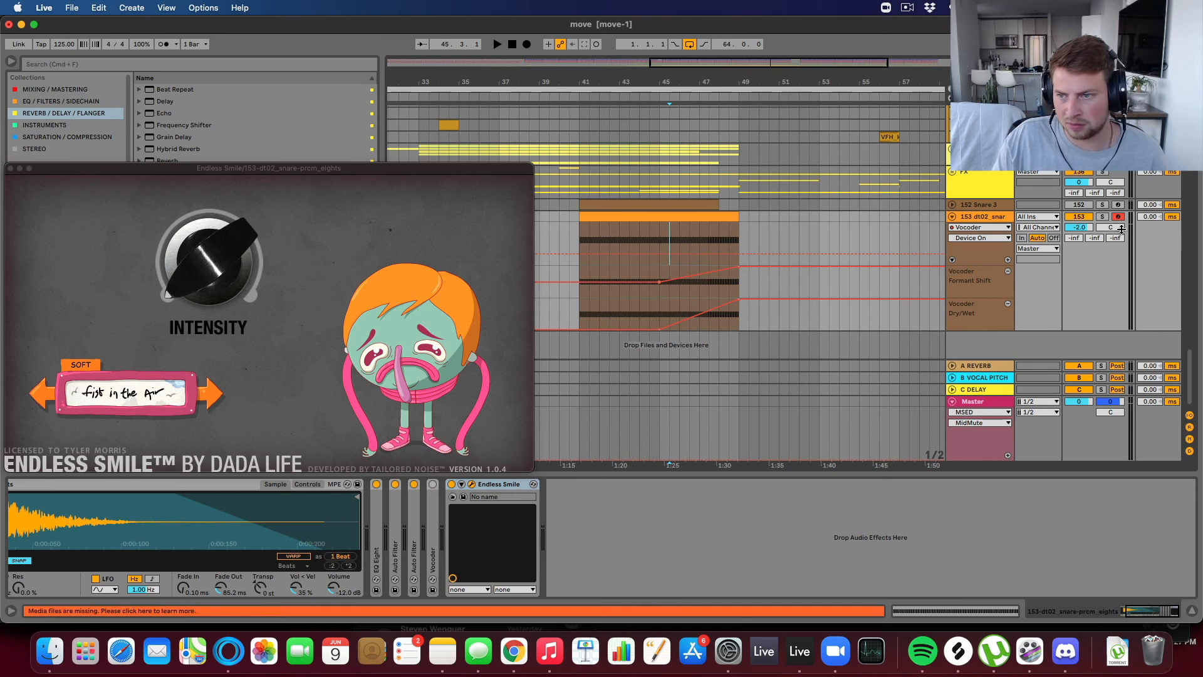
pyautogui.click(1100, 217)
pyautogui.press('space')
pyautogui.moveTo(219, 226); pyautogui.dragTo(214, 254)
pyautogui.press('space')
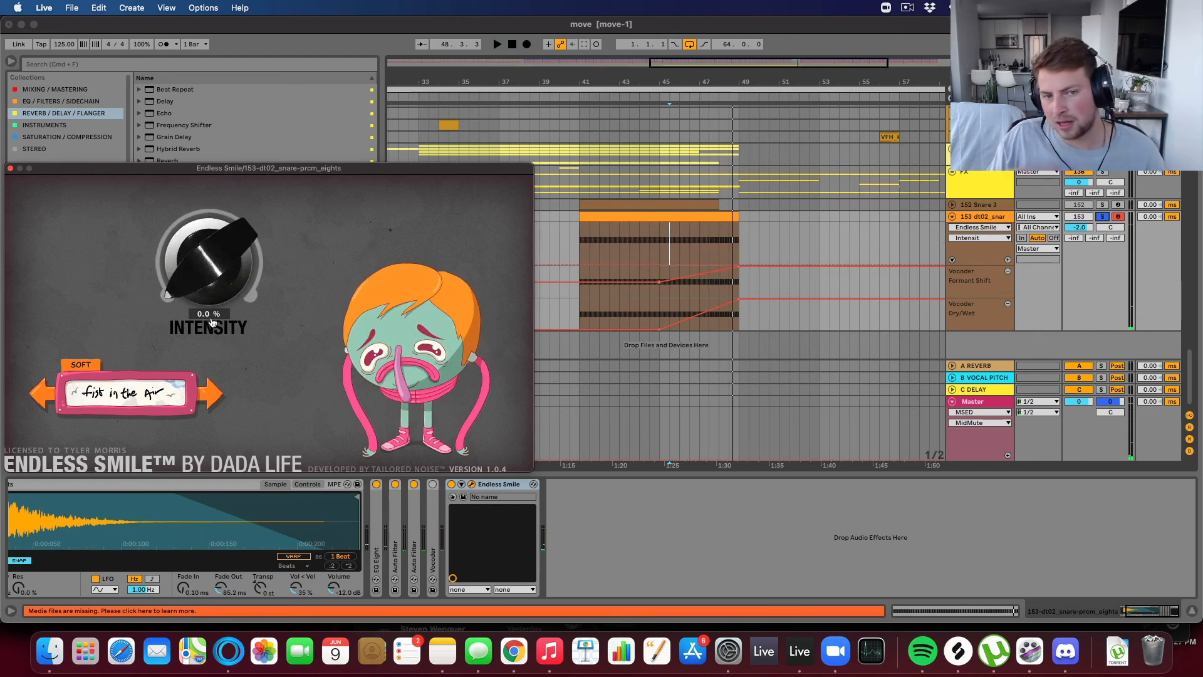
# Step: Try Endless Smile's Intensity at 45%, return it to its minimum and close the plug-in window
pyautogui.moveTo(210, 278); pyautogui.dragTo(218, 221)
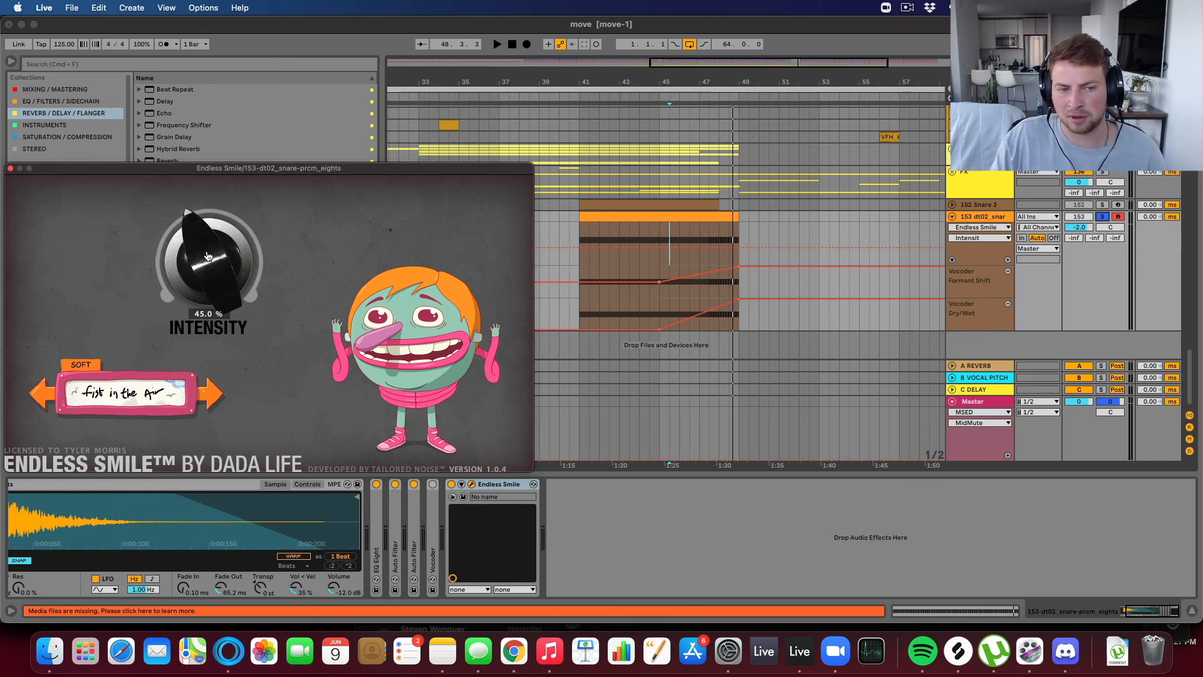
pyautogui.moveTo(220, 249); pyautogui.dragTo(219, 295)
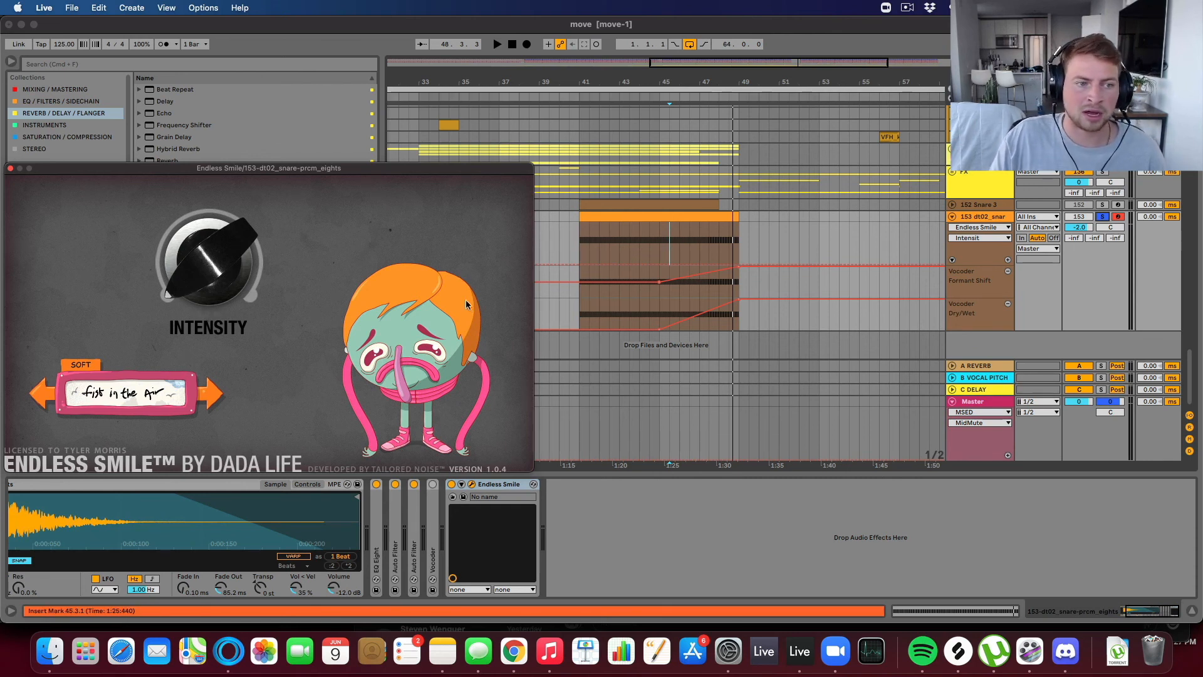
pyautogui.click(10, 169)
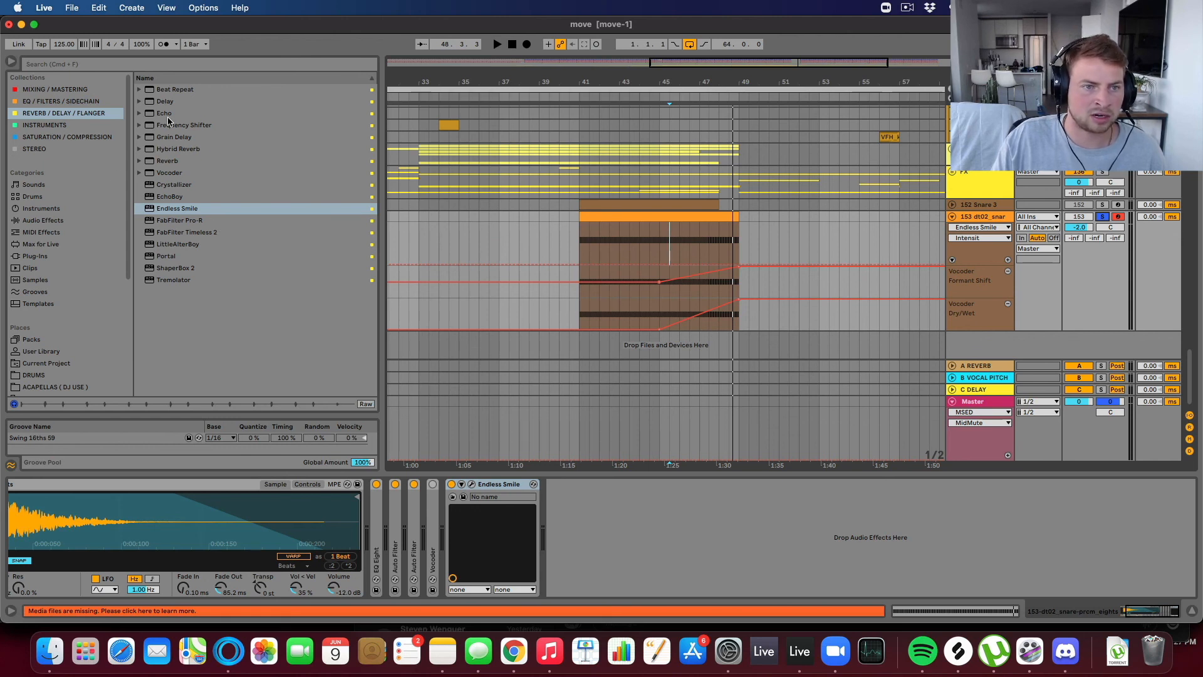
# Step: Add Delay after Endless Smile, select 45.1.1 to 49.1.1 on the snare track, and set Delay's Dry/Wet to 18%
pyautogui.moveTo(163, 102); pyautogui.dragTo(667, 519)
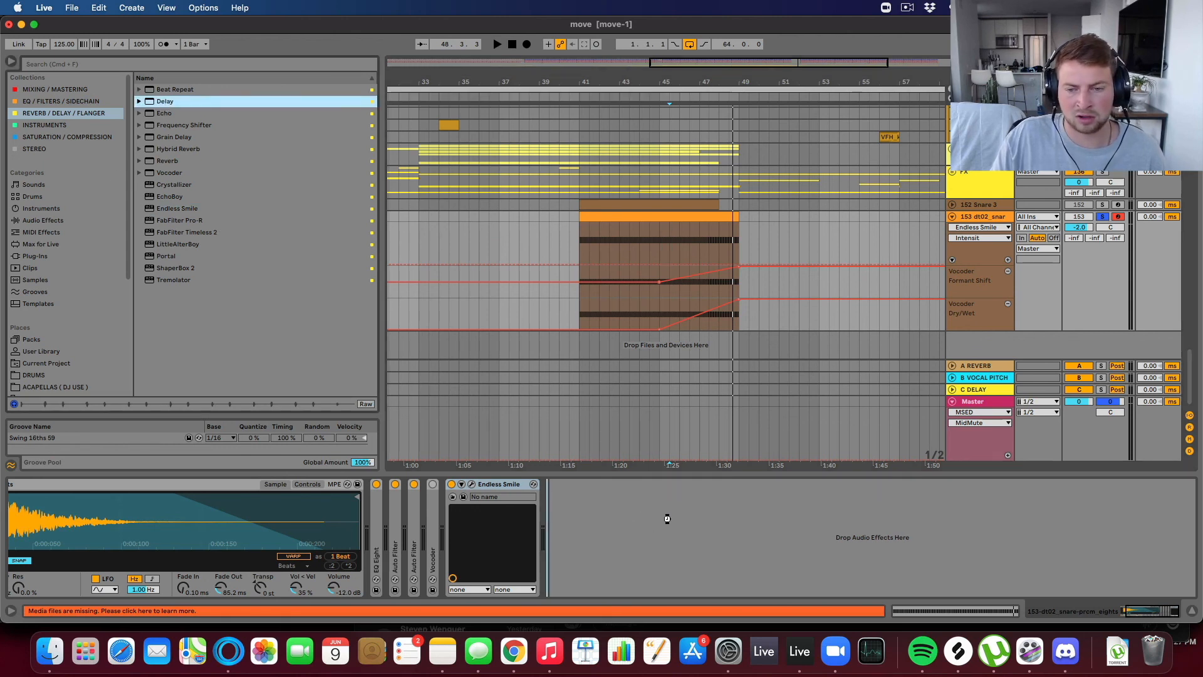
pyautogui.moveTo(694, 295); pyautogui.dragTo(693, 295)
pyautogui.moveTo(657, 249); pyautogui.dragTo(736, 245)
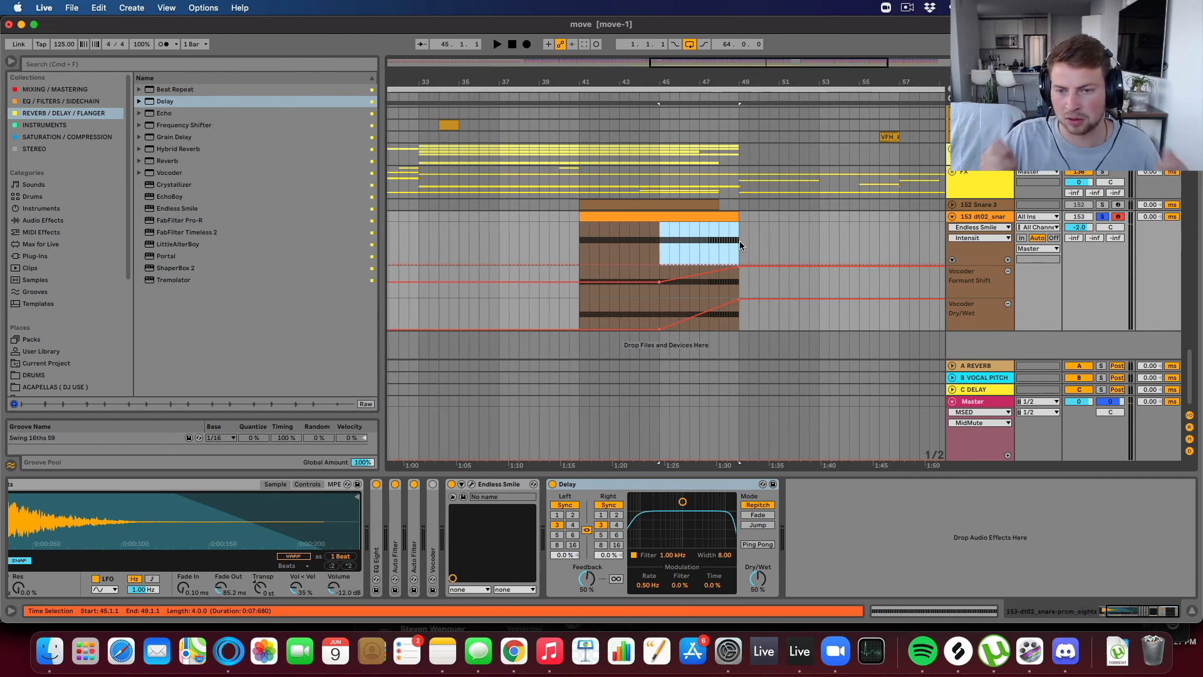
pyautogui.moveTo(757, 577); pyautogui.dragTo(757, 611)
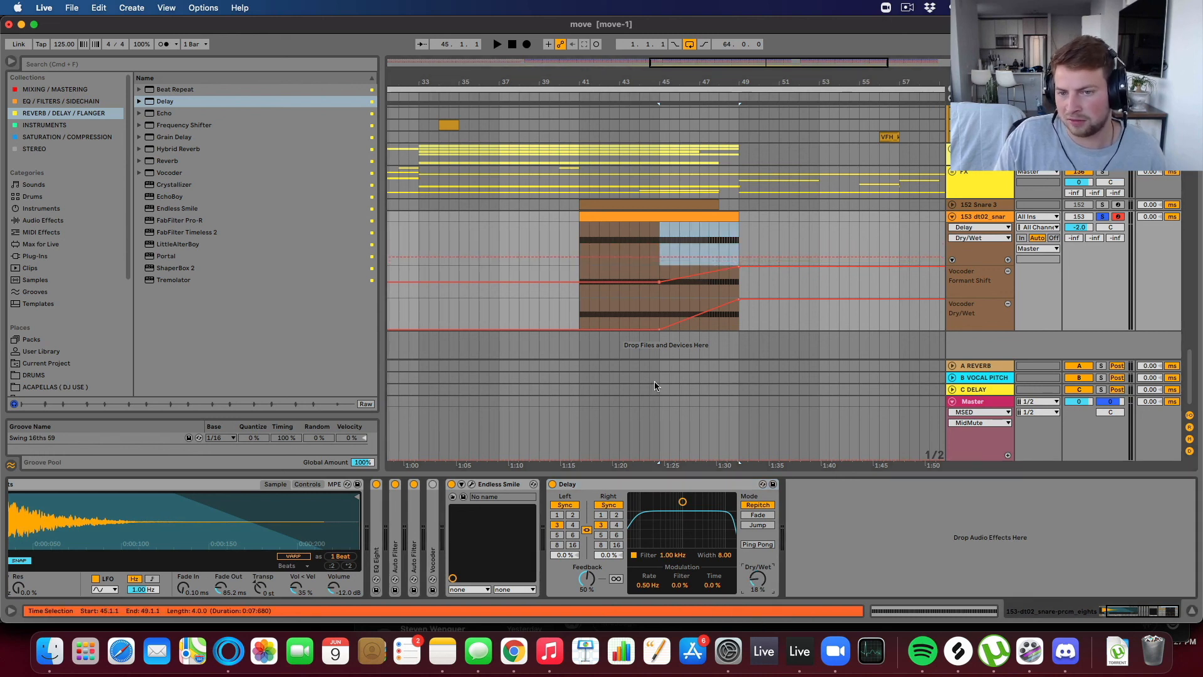